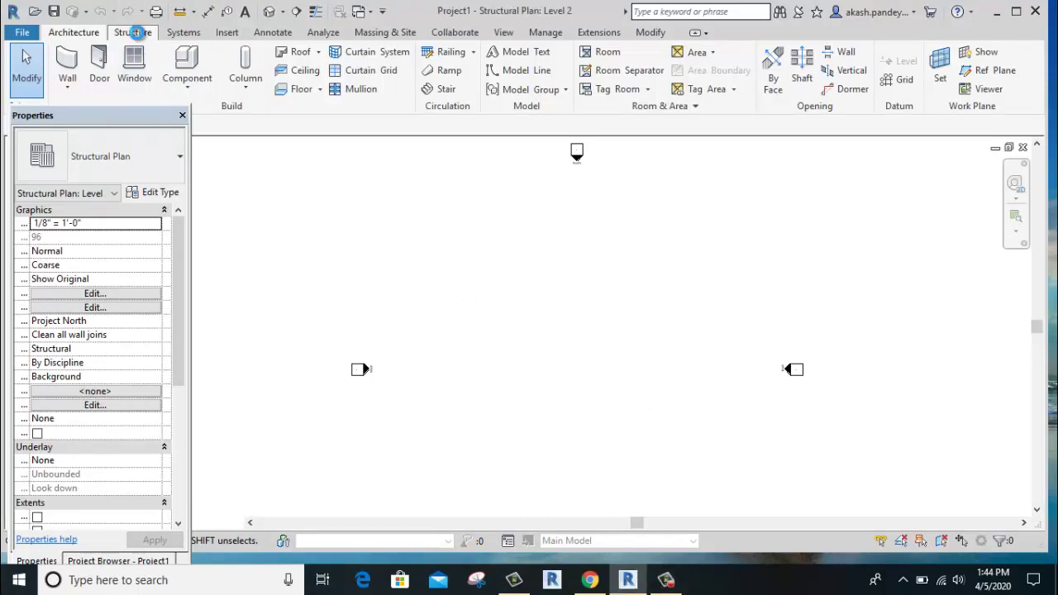
Draw horizontal grid 2 above grid 1 on the Level 2 plan.
{"action": "left_click", "coordinate": [135, 32]}
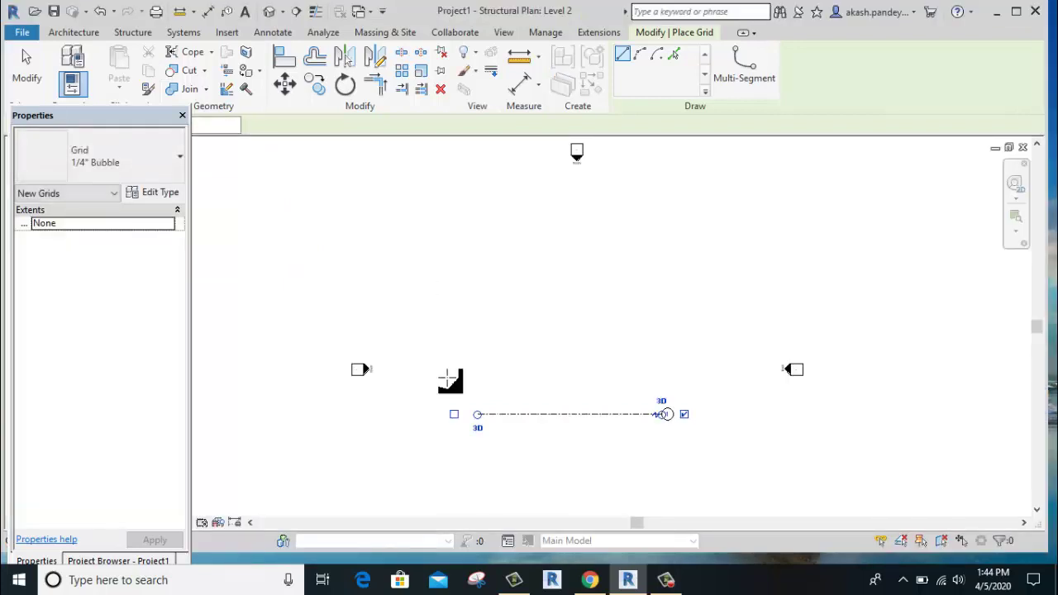
{"action": "scroll", "coordinate": [479, 388], "scroll_direction": "up", "scroll_amount": 1}
{"action": "scroll", "coordinate": [478, 380], "scroll_direction": "up", "scroll_amount": 1}
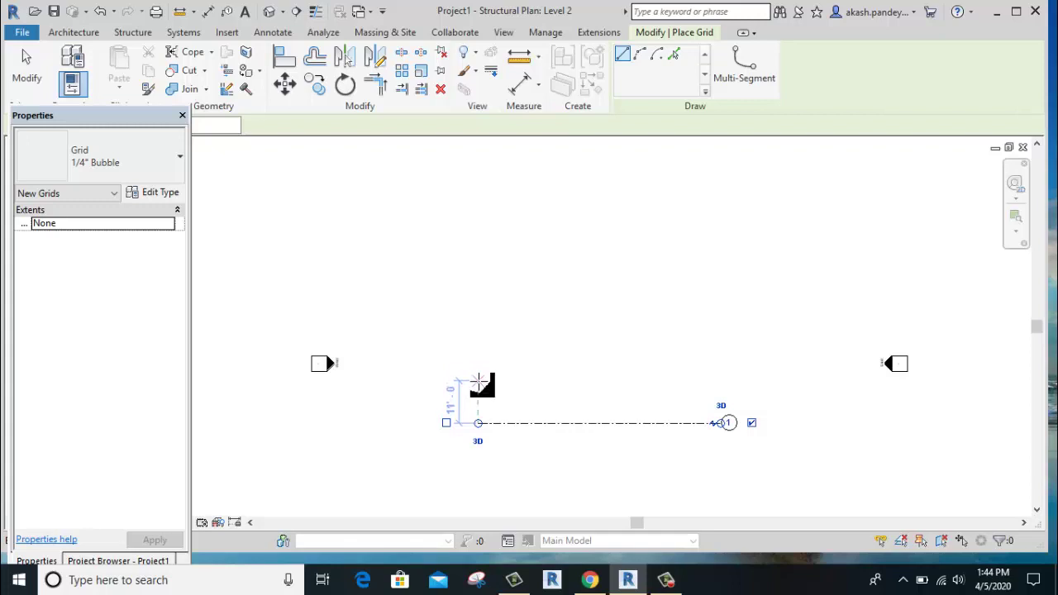
{"action": "left_click", "coordinate": [478, 381]}
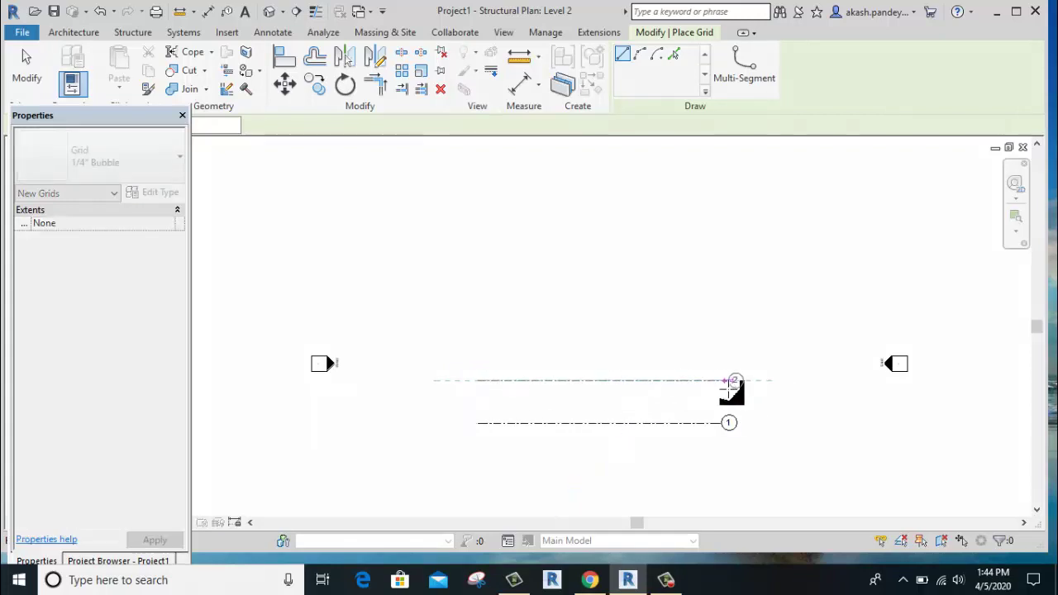
{"action": "left_click", "coordinate": [731, 380]}
{"action": "right_click", "coordinate": [557, 302]}
{"action": "left_click", "coordinate": [570, 311]}
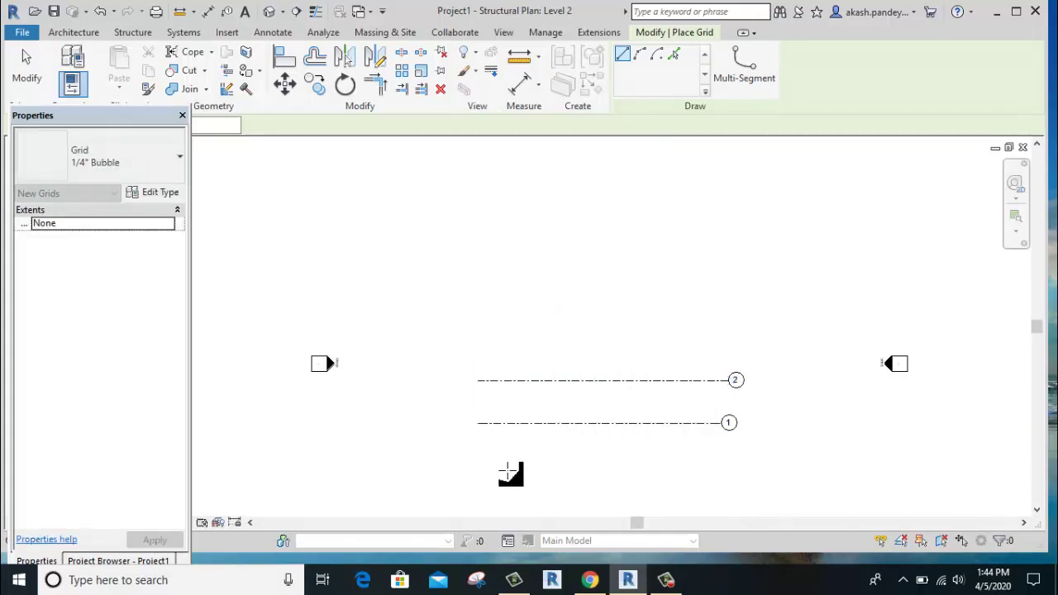
Draw a vertical grid crossing both horizontal grids and rename it A.
{"action": "left_click", "coordinate": [506, 468]}
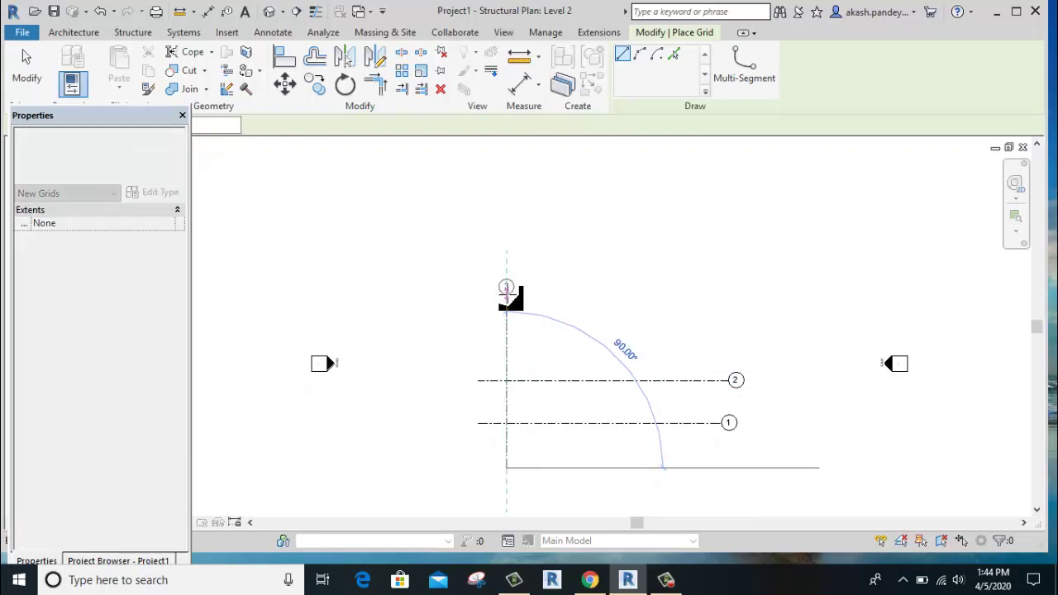
{"action": "left_click", "coordinate": [507, 288]}
{"action": "right_click", "coordinate": [578, 278]}
{"action": "left_click", "coordinate": [612, 286]}
{"action": "scroll", "coordinate": [503, 285], "scroll_direction": "up", "scroll_amount": 2}
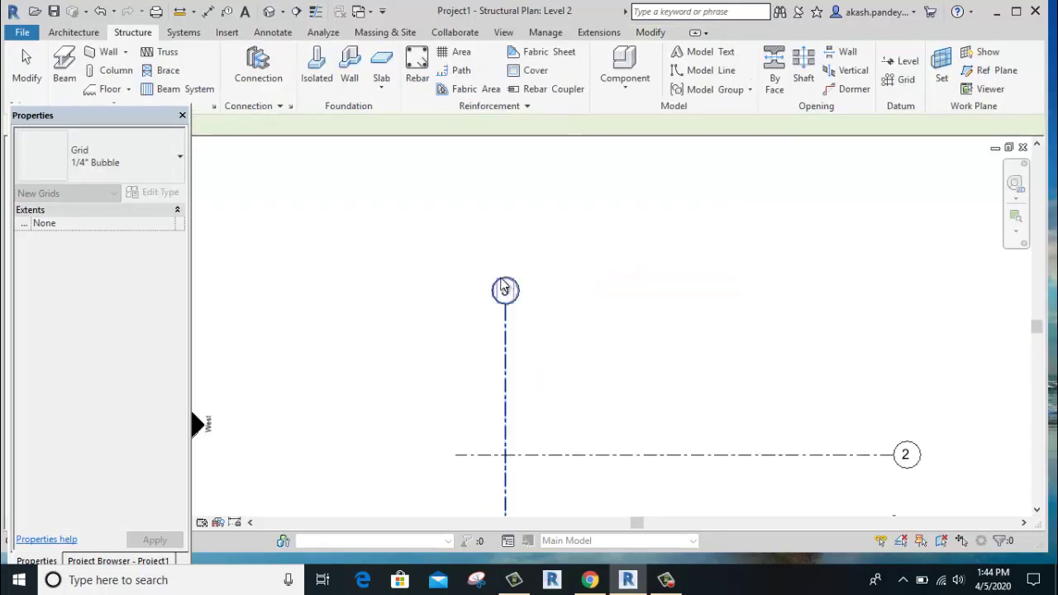
{"action": "double_click", "coordinate": [505, 289]}
{"action": "type", "text": "A"}
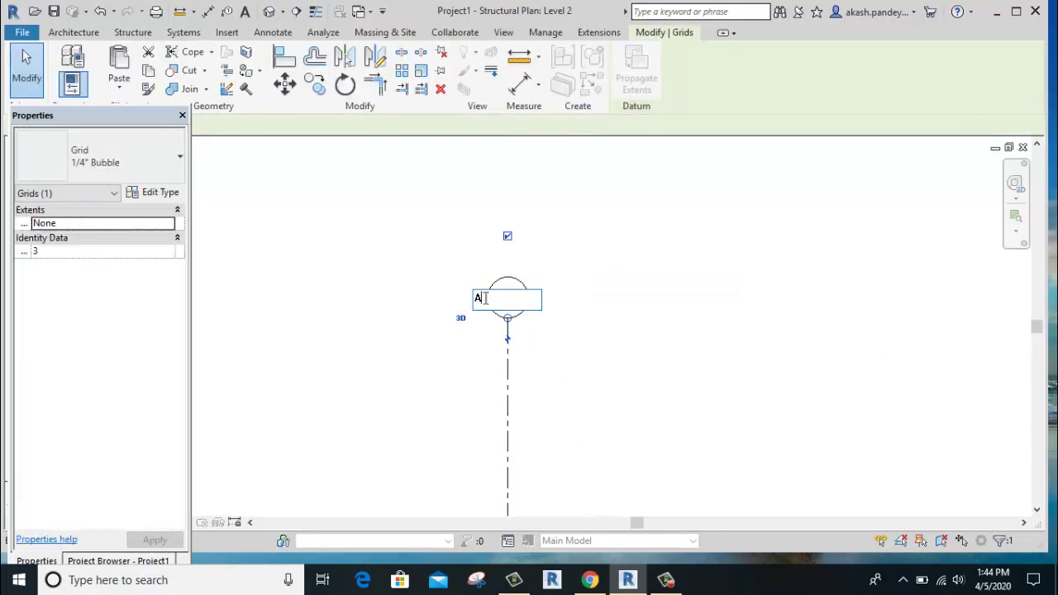
{"action": "key", "text": "Return"}
{"action": "scroll", "coordinate": [397, 340], "scroll_direction": "down", "scroll_amount": 2}
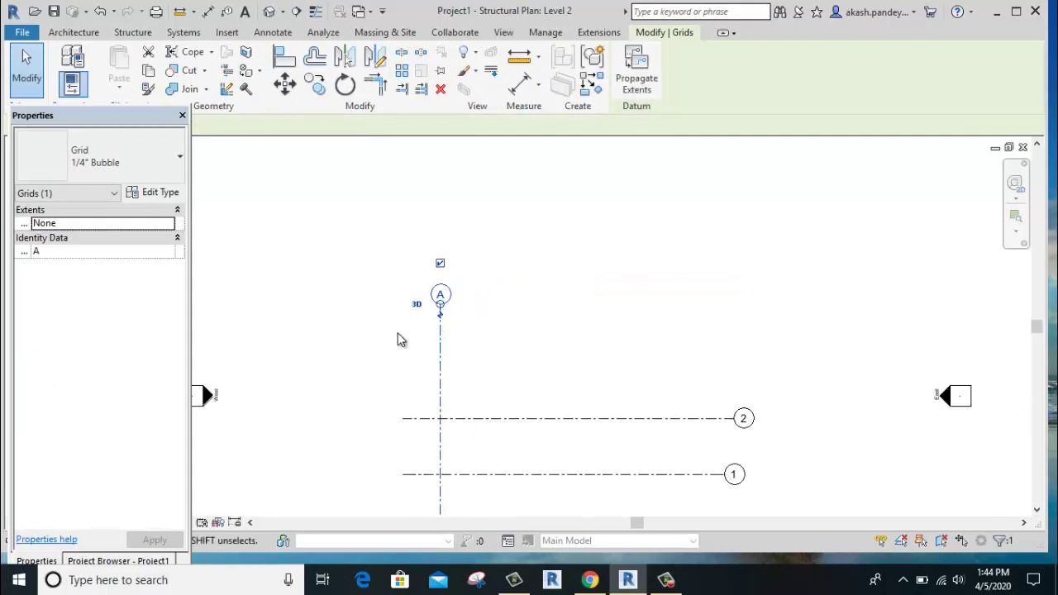
{"action": "left_click", "coordinate": [579, 235]}
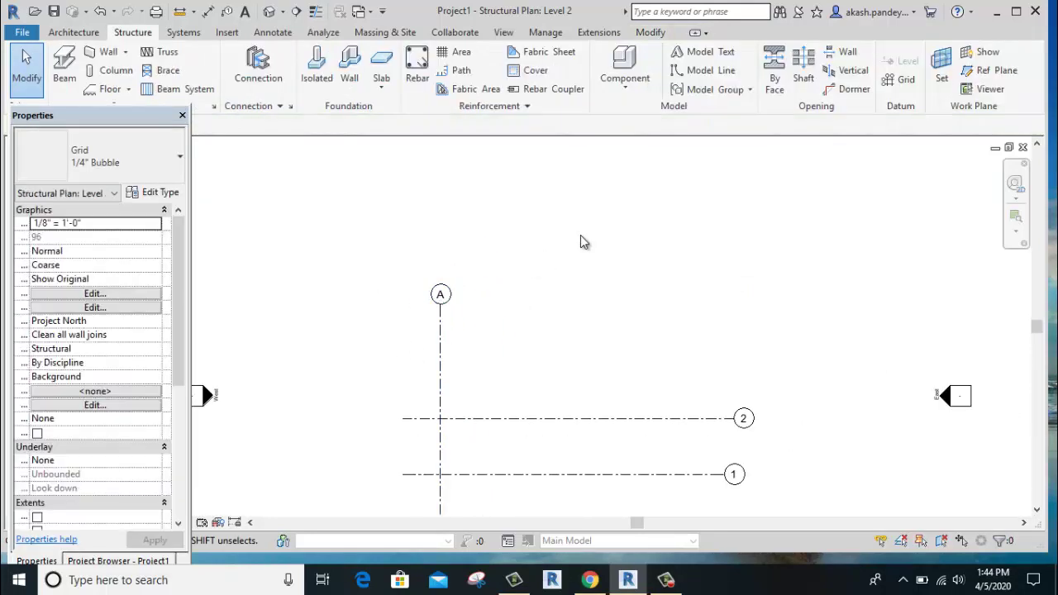
Add vertical grid B 13'-0" to the right of grid A.
{"action": "left_click", "coordinate": [900, 82]}
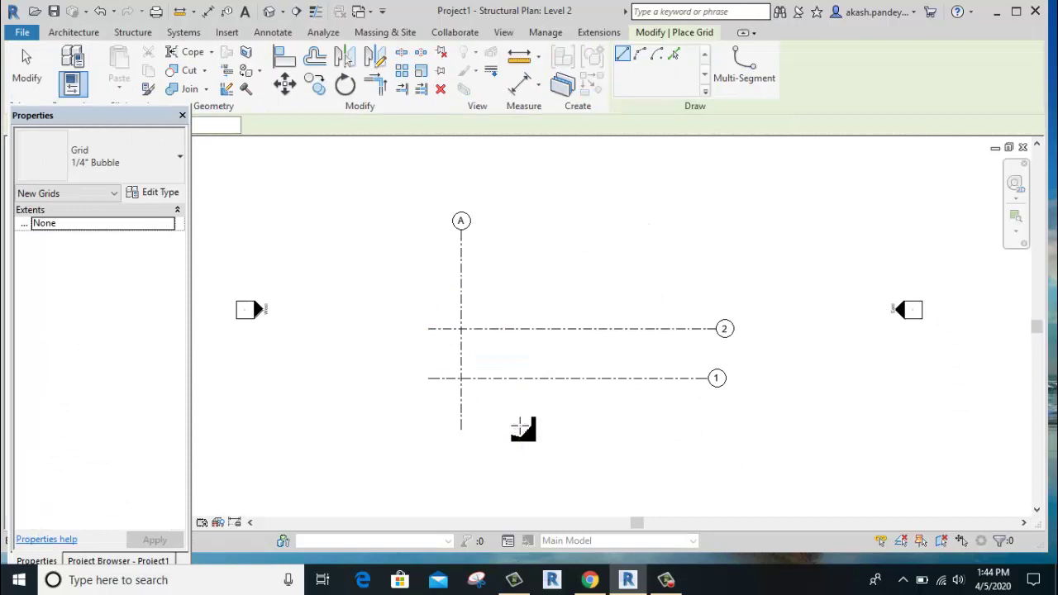
{"action": "left_click", "coordinate": [519, 429]}
{"action": "left_click", "coordinate": [519, 217]}
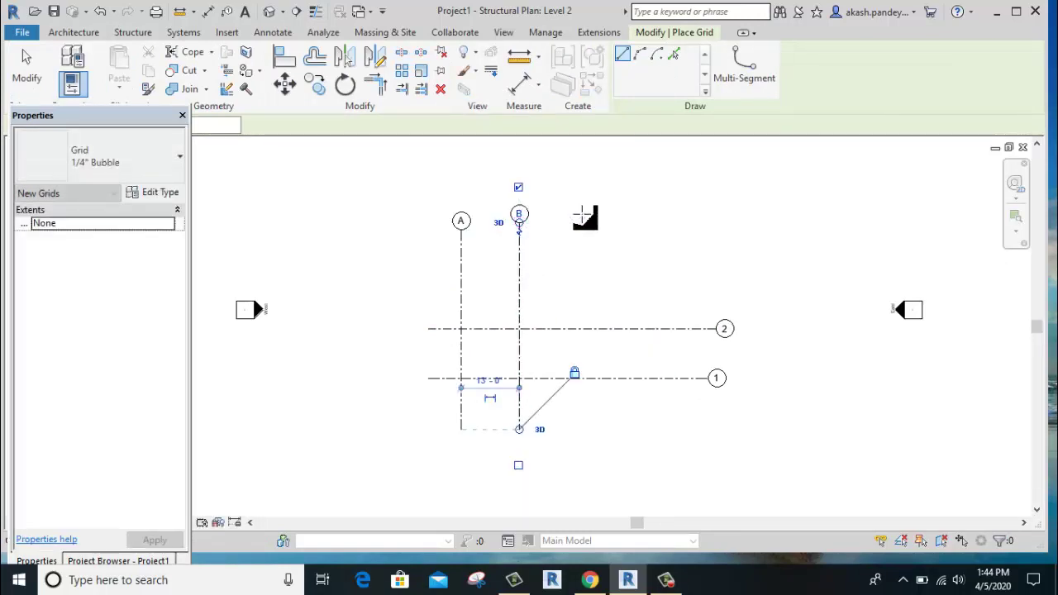
{"action": "right_click", "coordinate": [583, 217]}
{"action": "left_click", "coordinate": [595, 226]}
{"action": "scroll", "coordinate": [488, 367], "scroll_direction": "up", "scroll_amount": 2}
{"action": "scroll", "coordinate": [482, 373], "scroll_direction": "up", "scroll_amount": 1}
{"action": "key", "text": "Escape"}
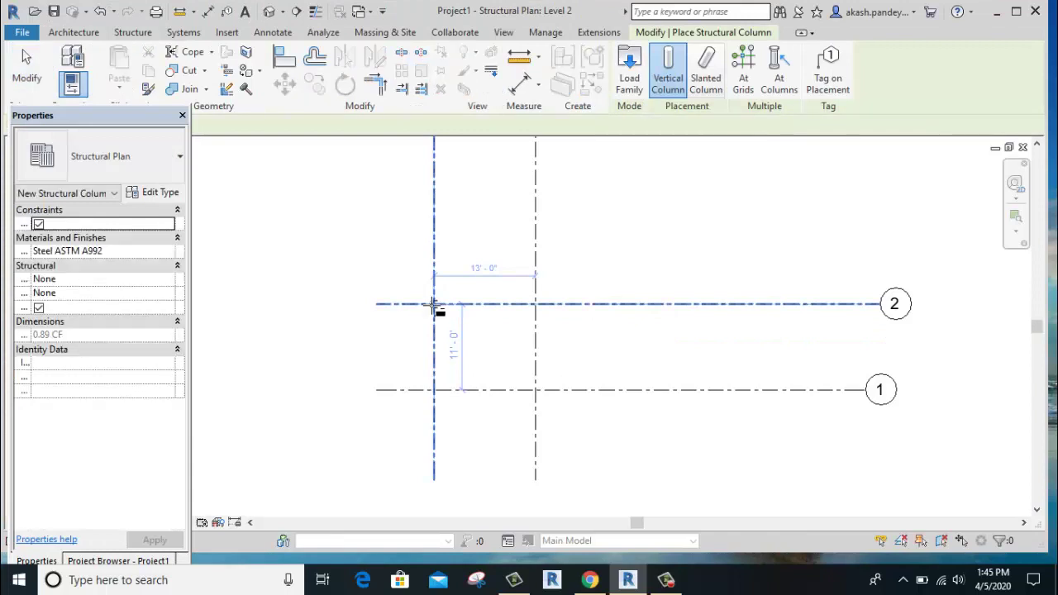
Place Concrete-Rectangular-Column 12 x 18 columns at the A-2, B-1 and A-1 grid intersections.
{"action": "scroll", "coordinate": [435, 304], "scroll_direction": "up", "scroll_amount": 2}
{"action": "scroll", "coordinate": [436, 305], "scroll_direction": "up", "scroll_amount": 1}
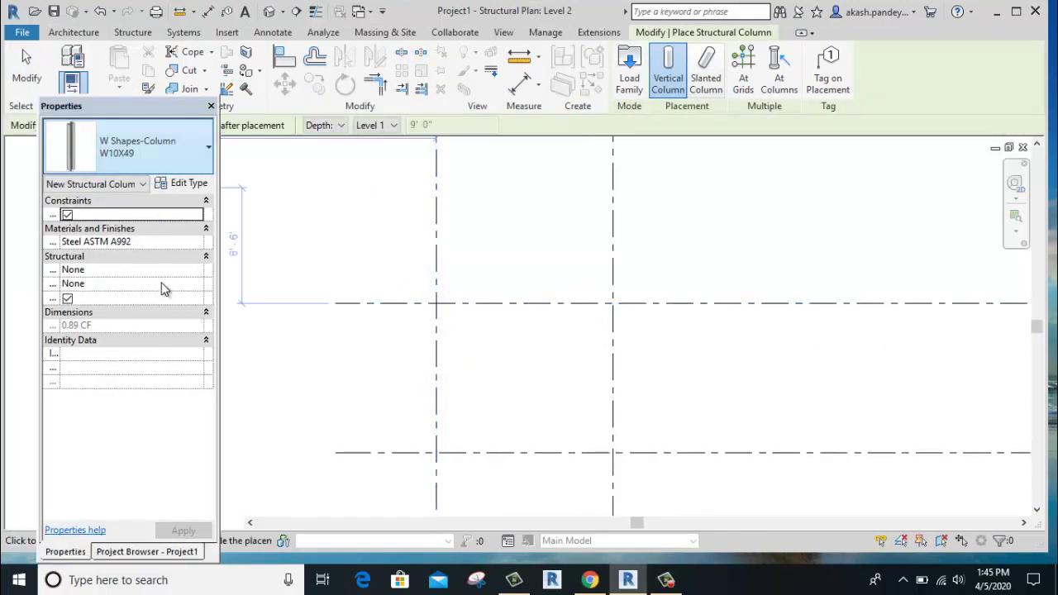
{"action": "left_click", "coordinate": [158, 177]}
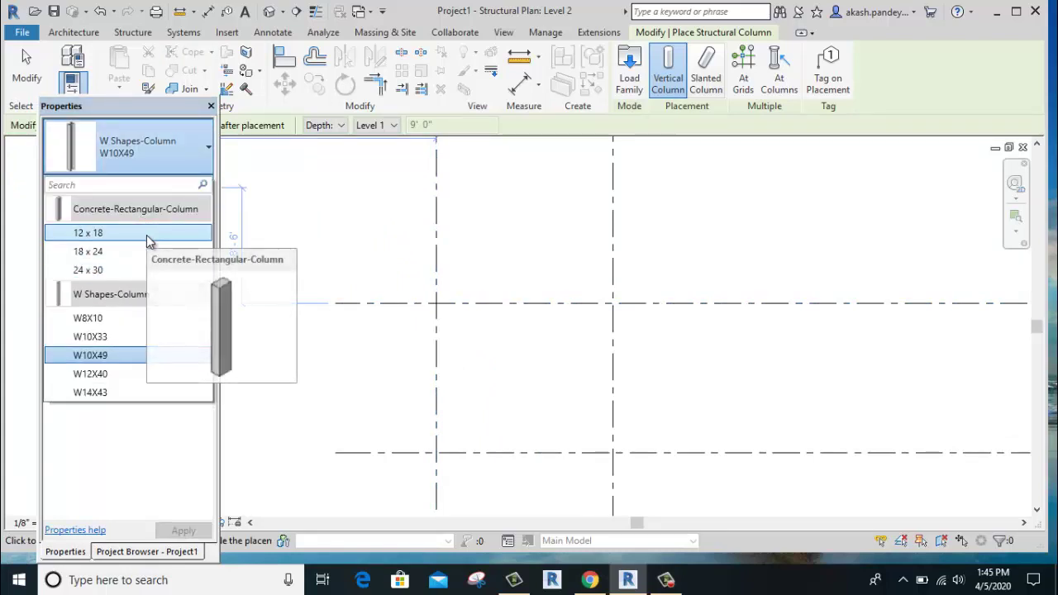
{"action": "left_click", "coordinate": [148, 233]}
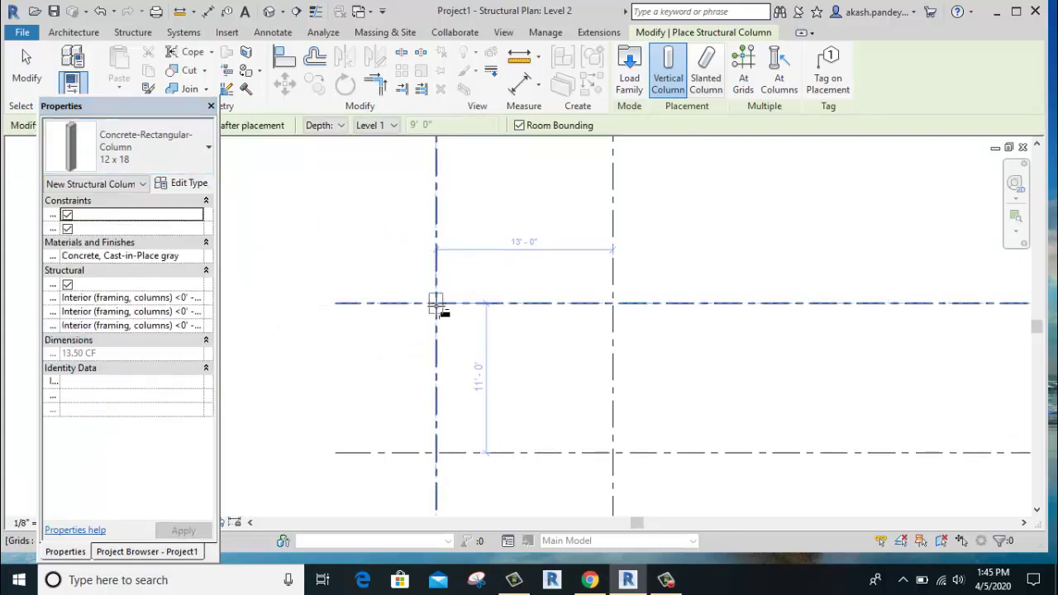
{"action": "left_click", "coordinate": [613, 304]}
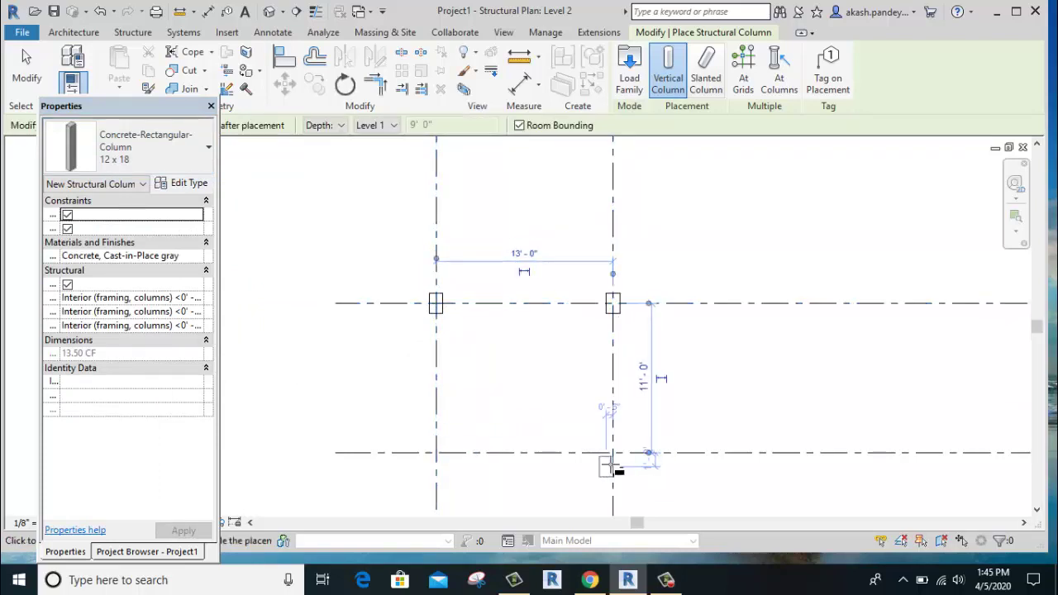
{"action": "left_click", "coordinate": [612, 455]}
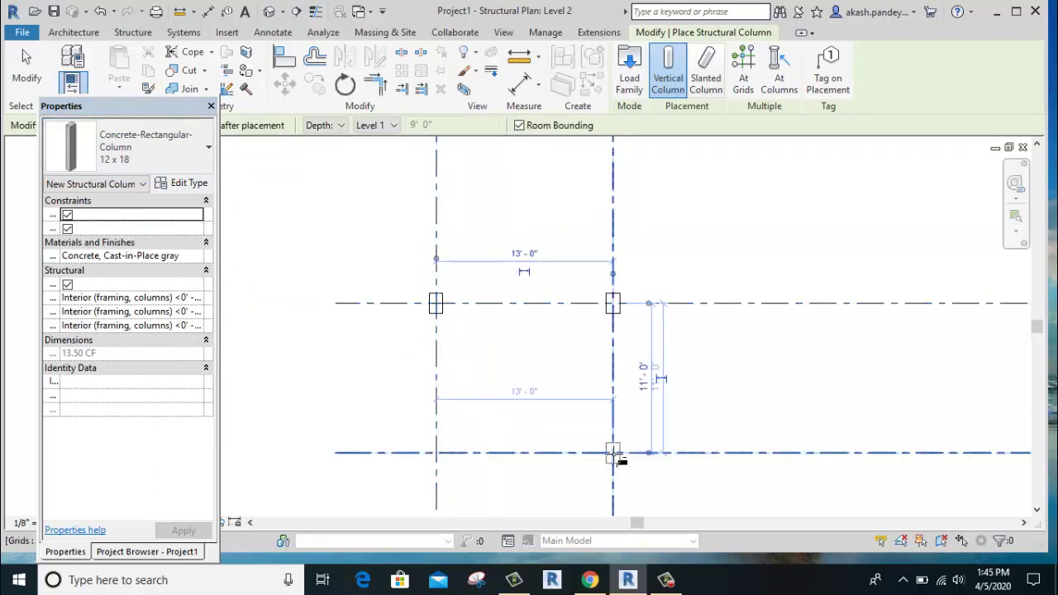
{"action": "left_click", "coordinate": [437, 454]}
{"action": "right_click", "coordinate": [517, 252]}
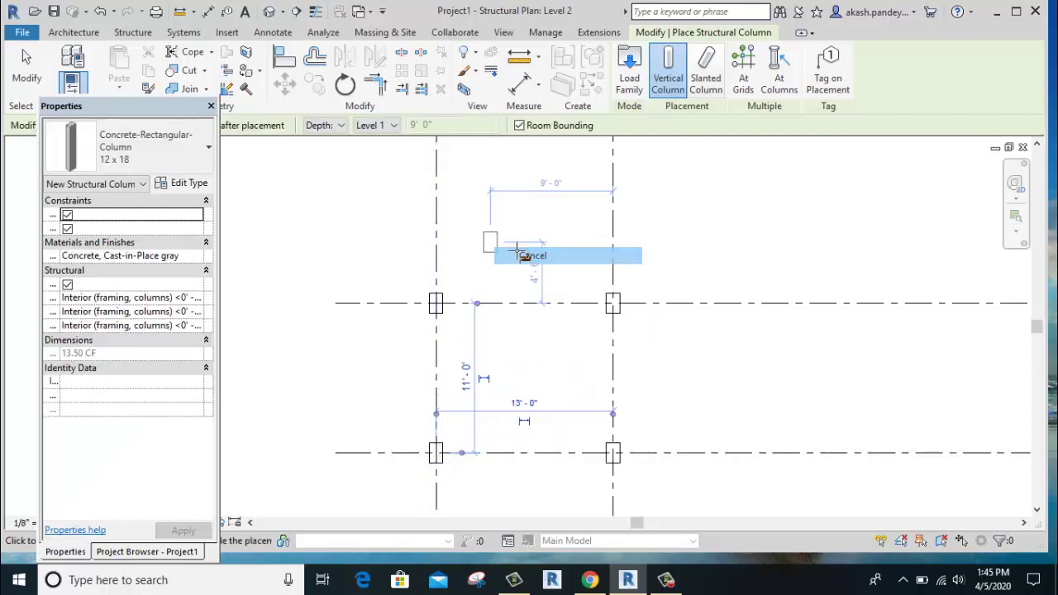
{"action": "left_click", "coordinate": [521, 255]}
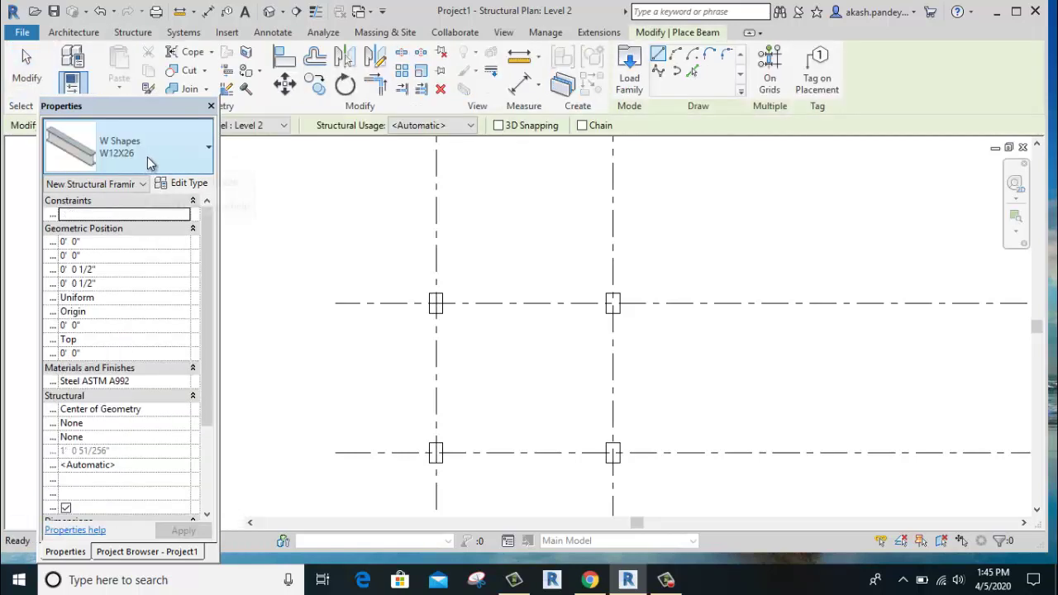
Draw four 12 x 24 concrete beams column to column around the rectangle.
{"action": "left_click", "coordinate": [149, 162]}
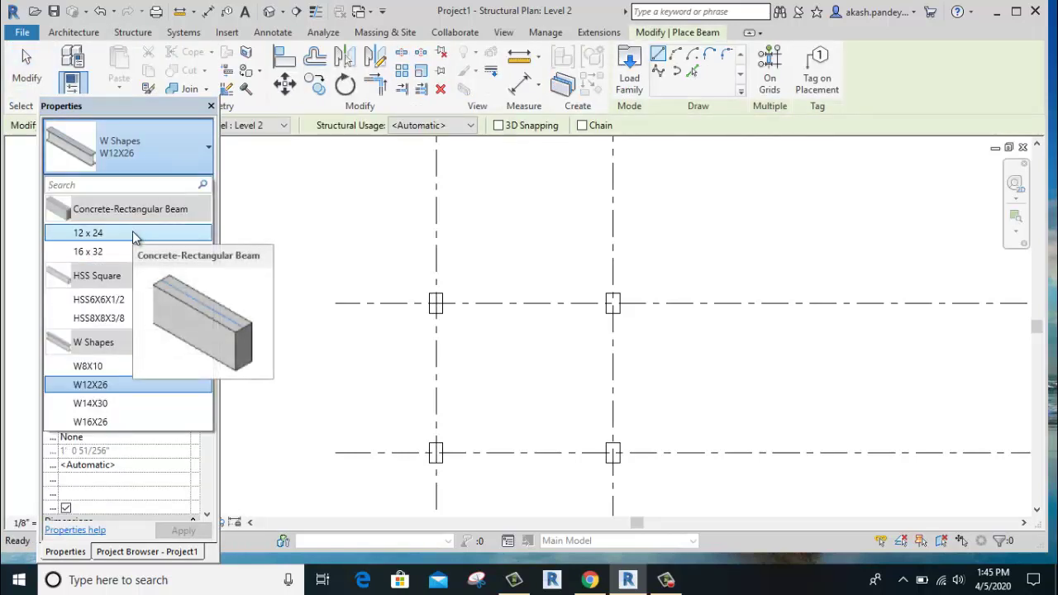
{"action": "left_click", "coordinate": [132, 232]}
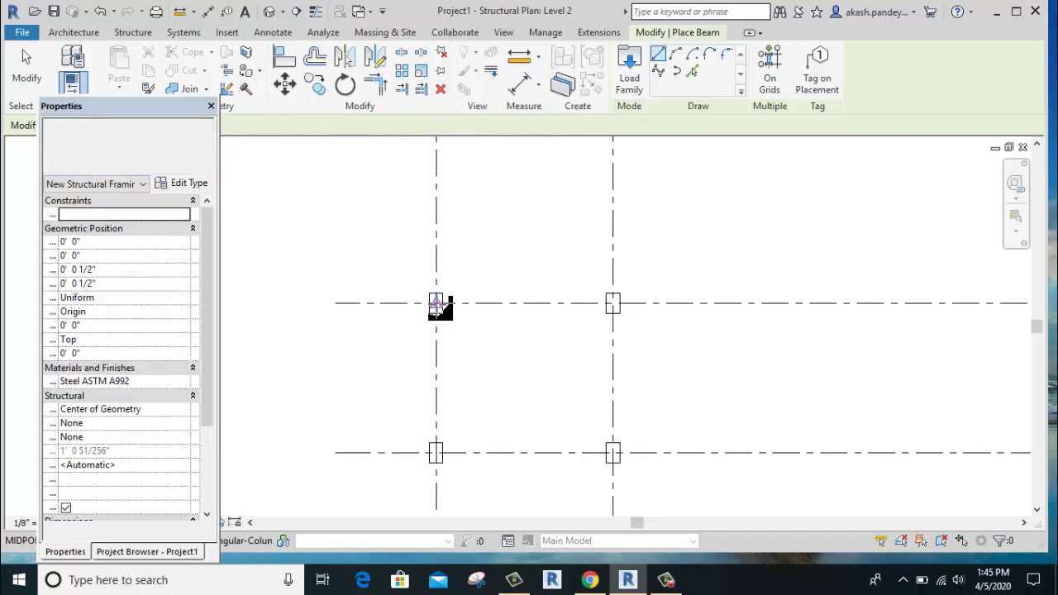
{"action": "left_click", "coordinate": [436, 303]}
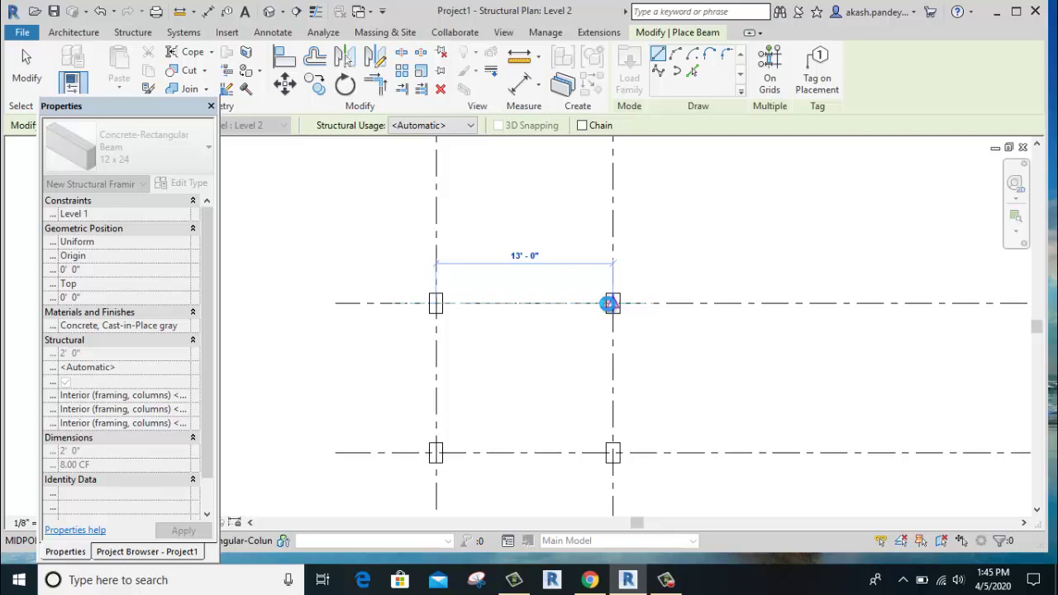
{"action": "left_click", "coordinate": [610, 303]}
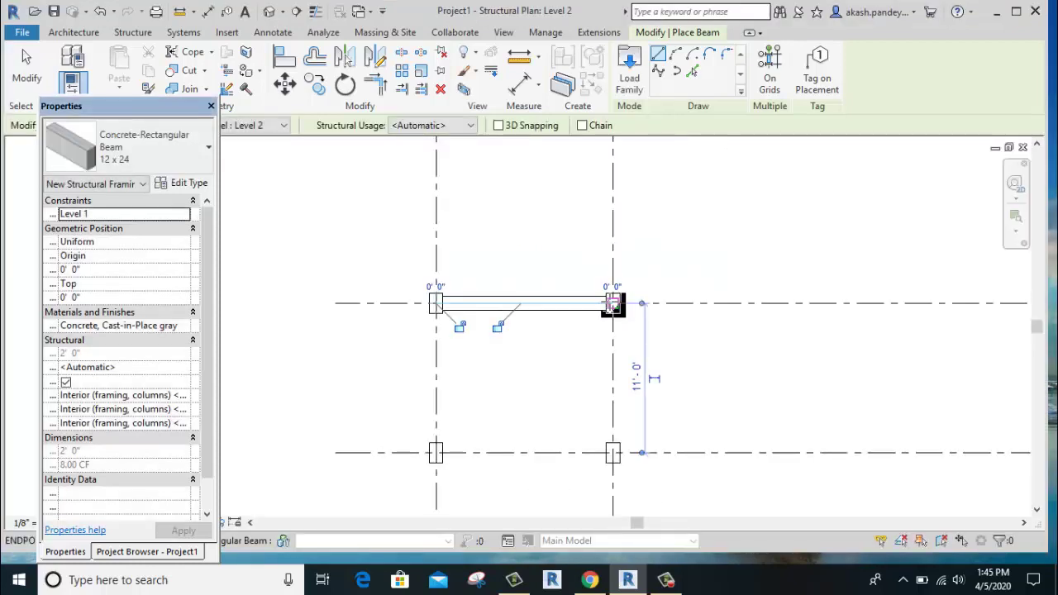
{"action": "left_click", "coordinate": [612, 303]}
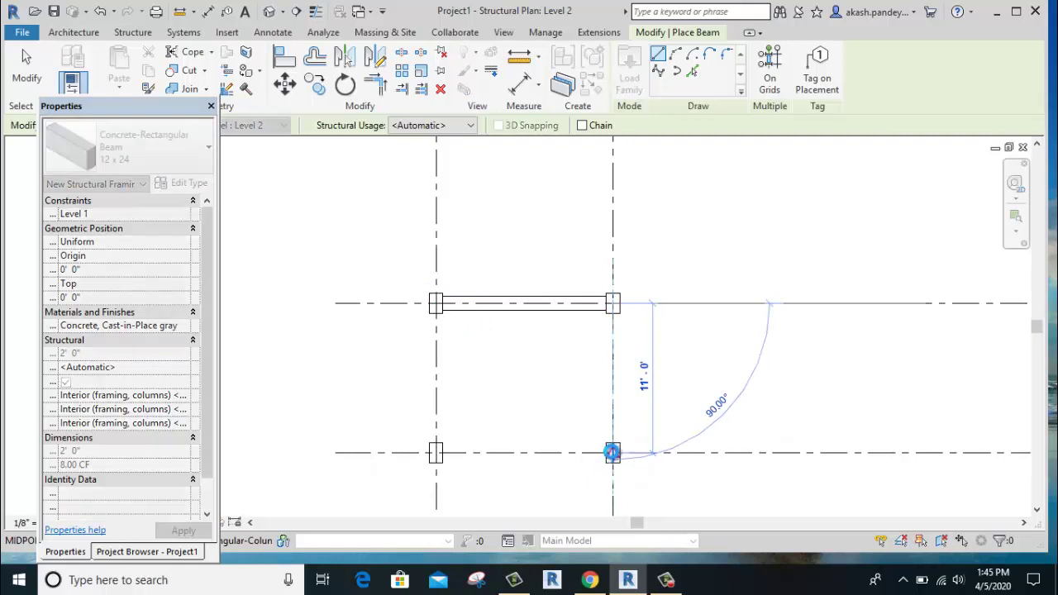
{"action": "left_click", "coordinate": [612, 453]}
{"action": "left_click", "coordinate": [613, 452]}
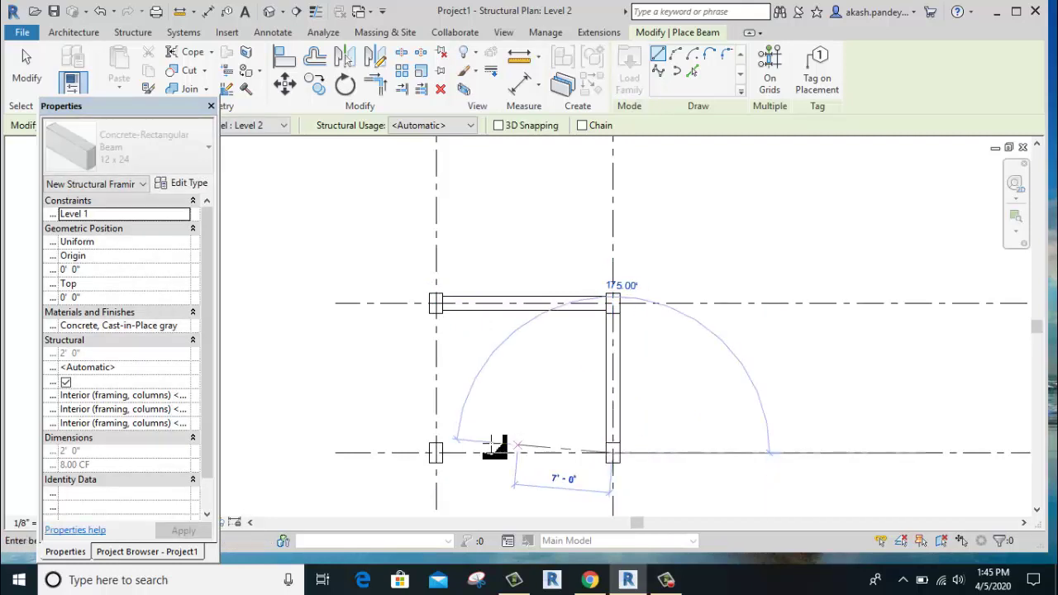
{"action": "left_click", "coordinate": [435, 452]}
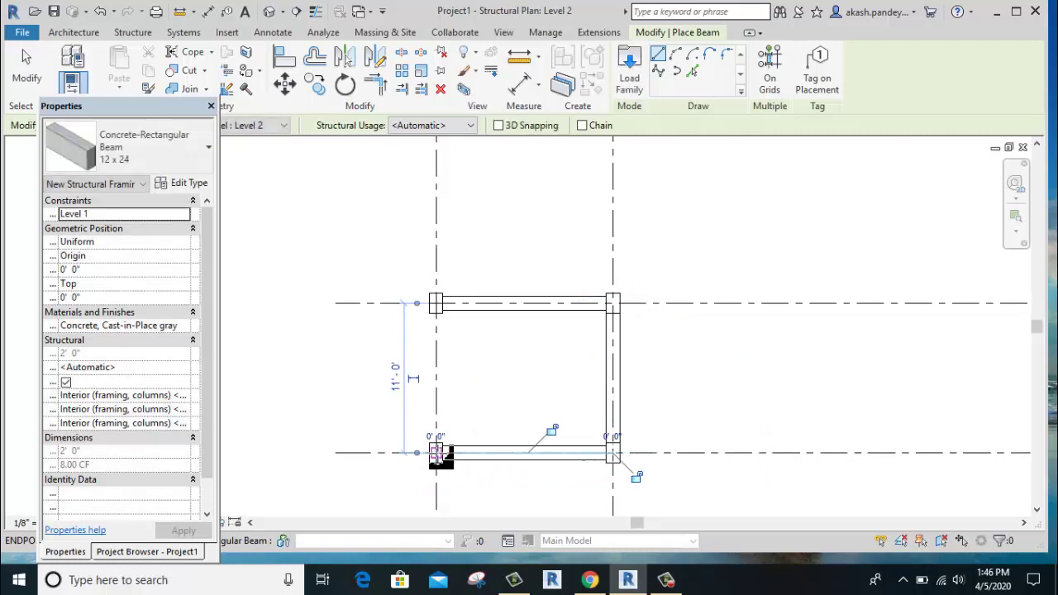
{"action": "left_click", "coordinate": [435, 304]}
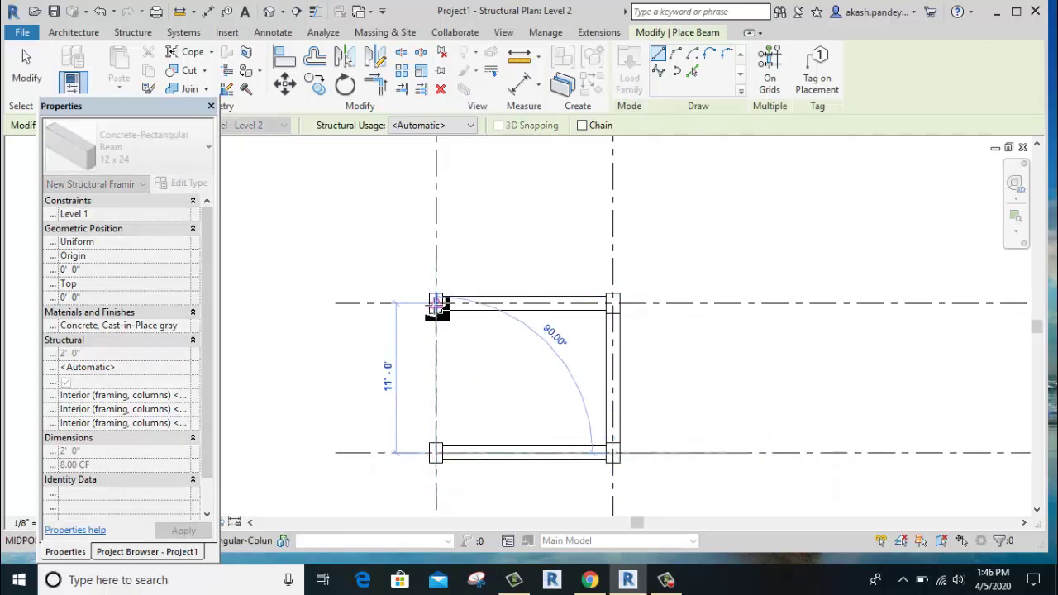
{"action": "left_click", "coordinate": [435, 304]}
{"action": "right_click", "coordinate": [518, 212]}
{"action": "left_click", "coordinate": [542, 217]}
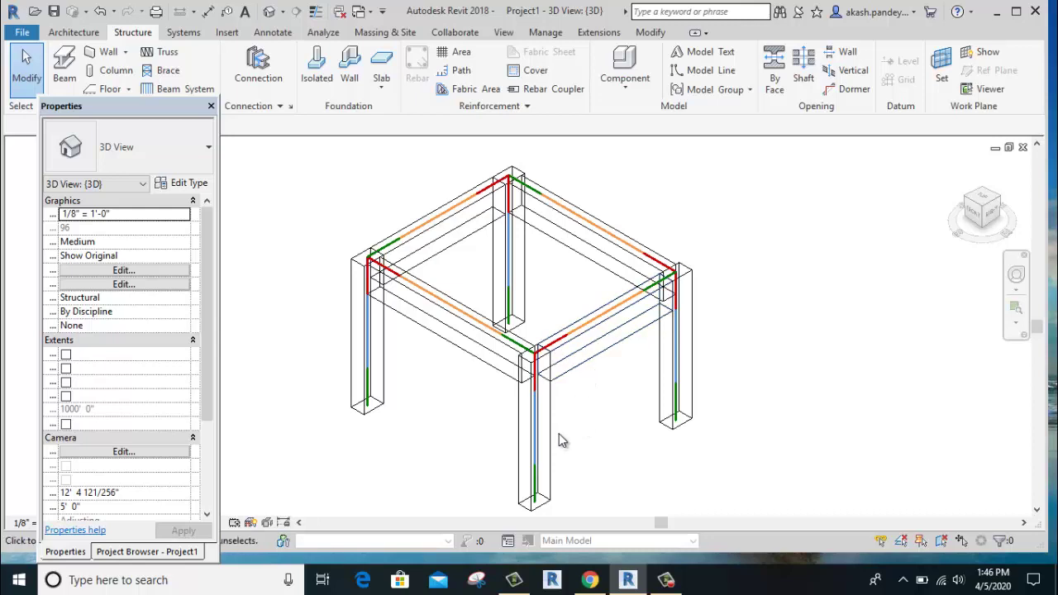
In the 3D frame view, show the Extensions tab's Reinforcement list.
{"action": "middle_click_drag", "start_coordinate": [558, 441], "coordinate": [564, 434]}
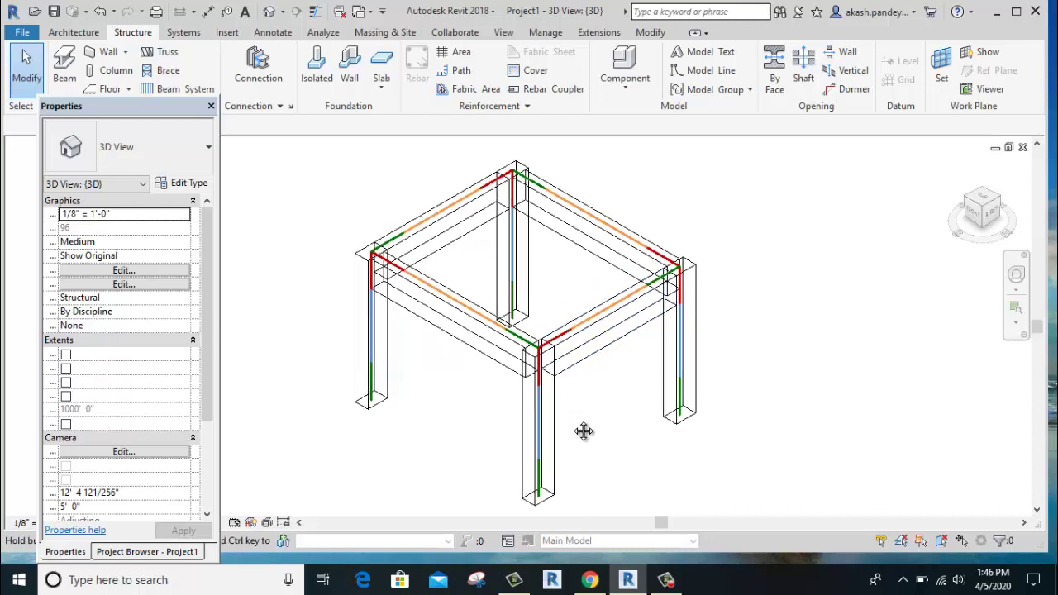
{"action": "left_click", "coordinate": [598, 33]}
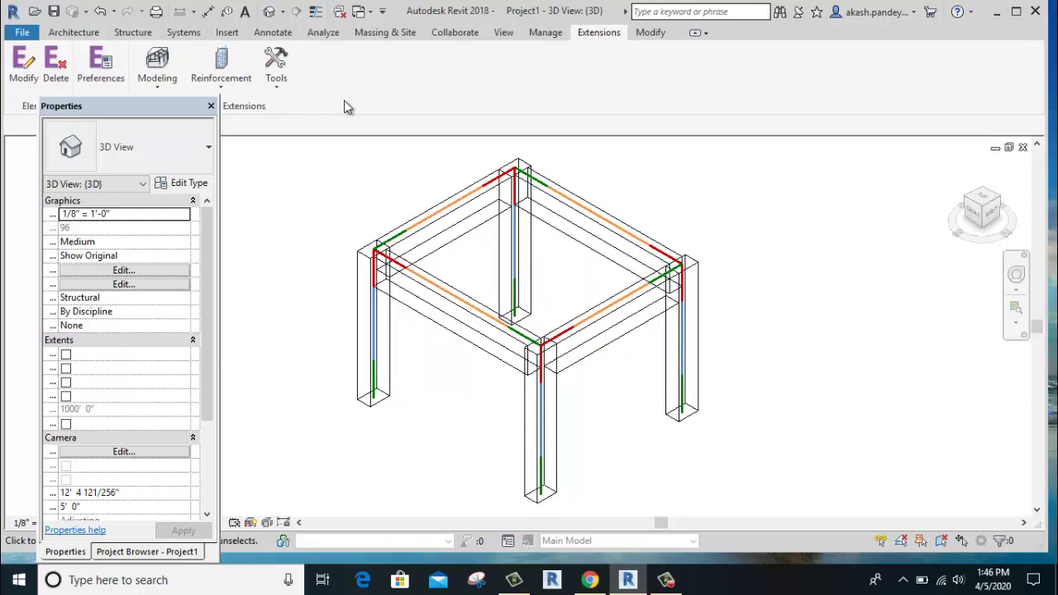
{"action": "left_click", "coordinate": [230, 94]}
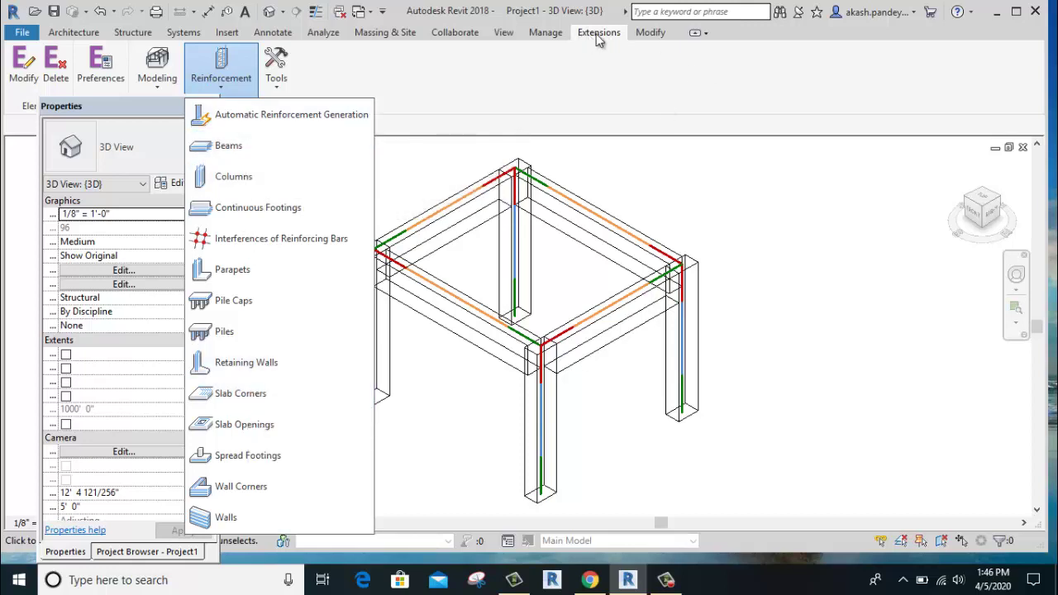
Run Reinforcement of columns with nothing selected and dismiss the 'No elements selected' warning.
{"action": "left_click", "coordinate": [255, 178]}
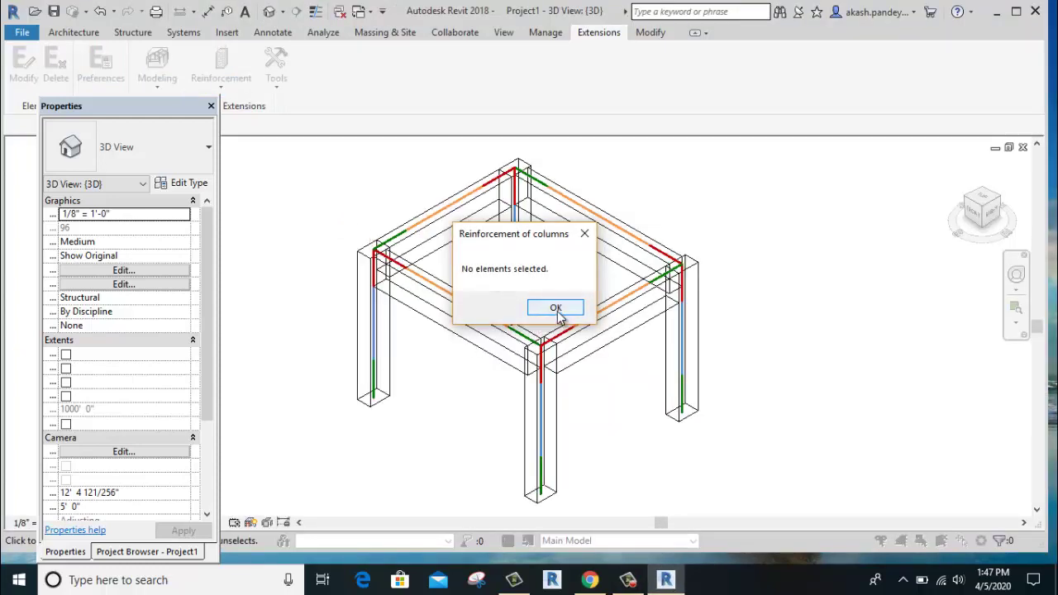
{"action": "left_click", "coordinate": [556, 312]}
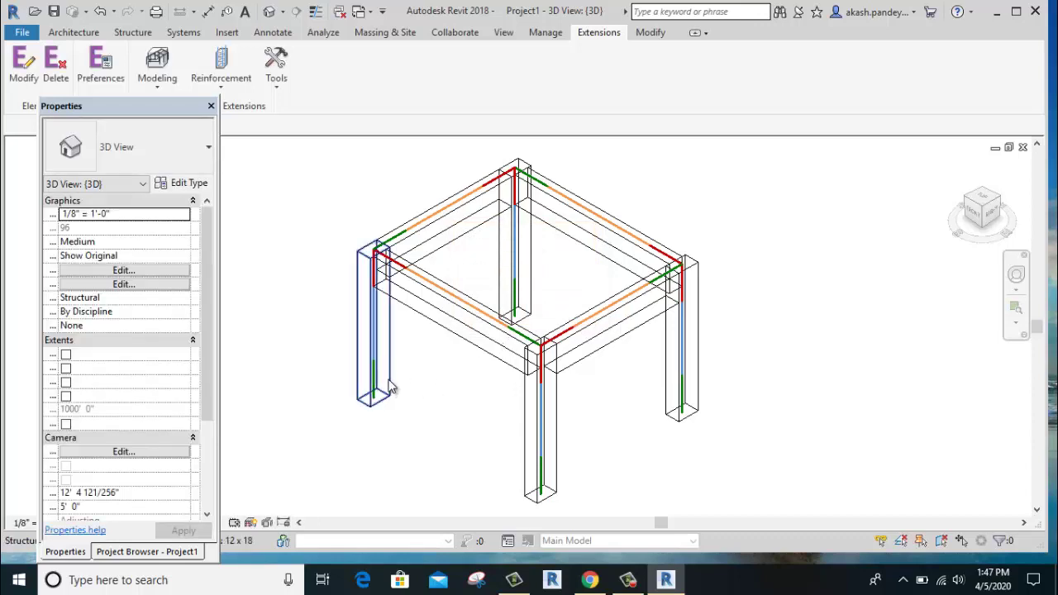
Select the left corner 12 x 18 column and open its Reinforcement of columns dialog.
{"action": "left_click", "coordinate": [390, 387]}
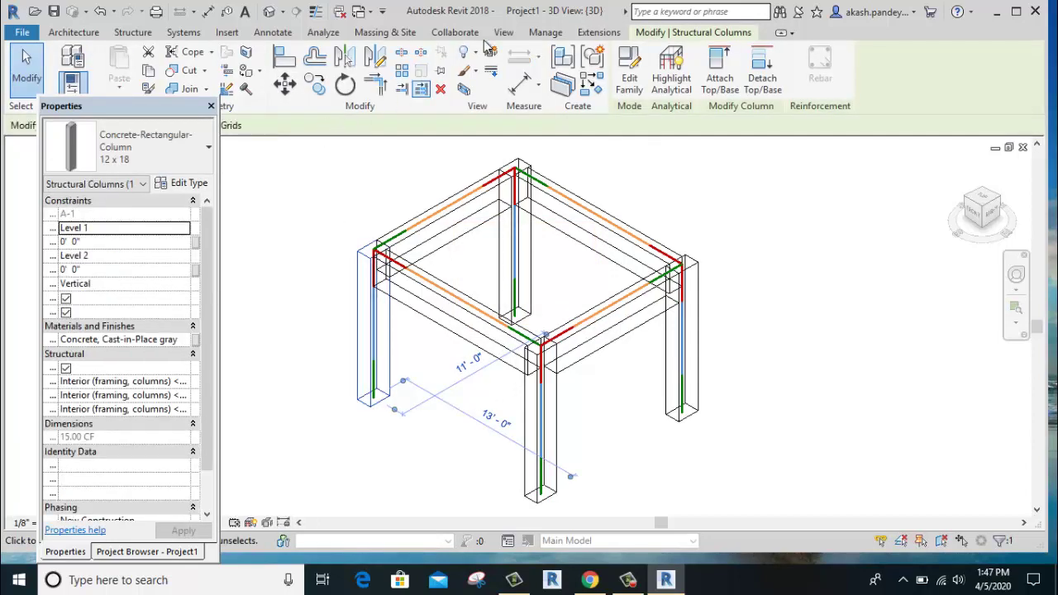
{"action": "left_click", "coordinate": [596, 37]}
{"action": "left_click", "coordinate": [233, 86]}
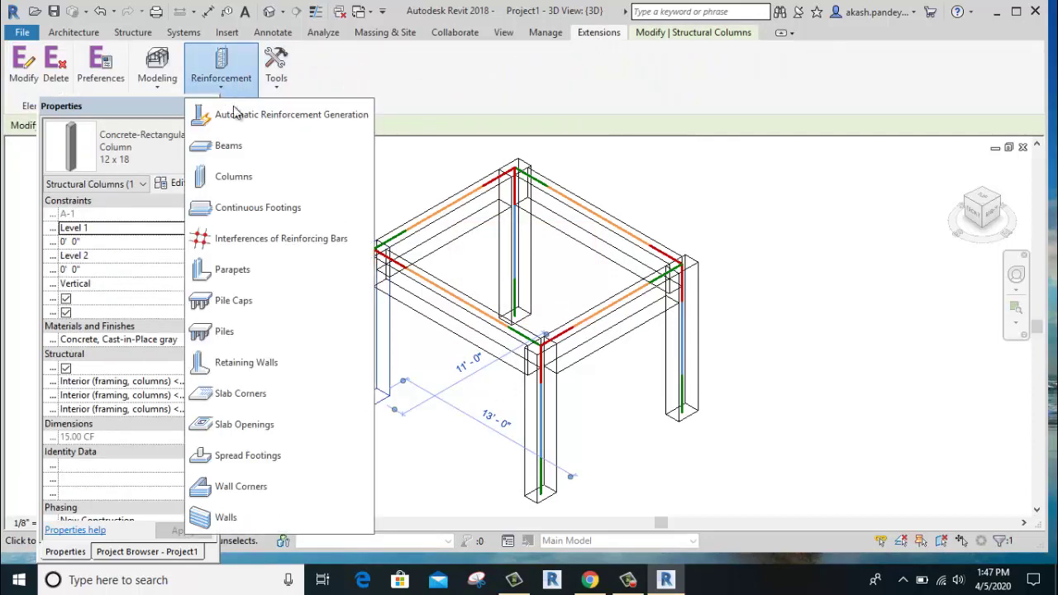
{"action": "left_click", "coordinate": [242, 184]}
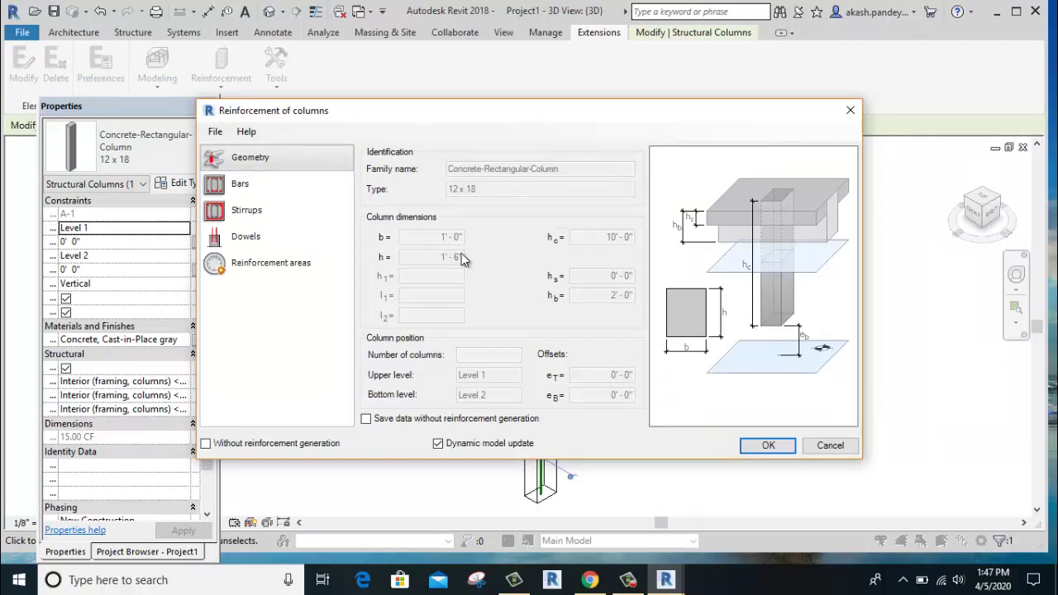
Keep #4 main bars, add Standard - 90 deg. top and bottom hooks, set 3 bars along h.
{"action": "left_click", "coordinate": [277, 189]}
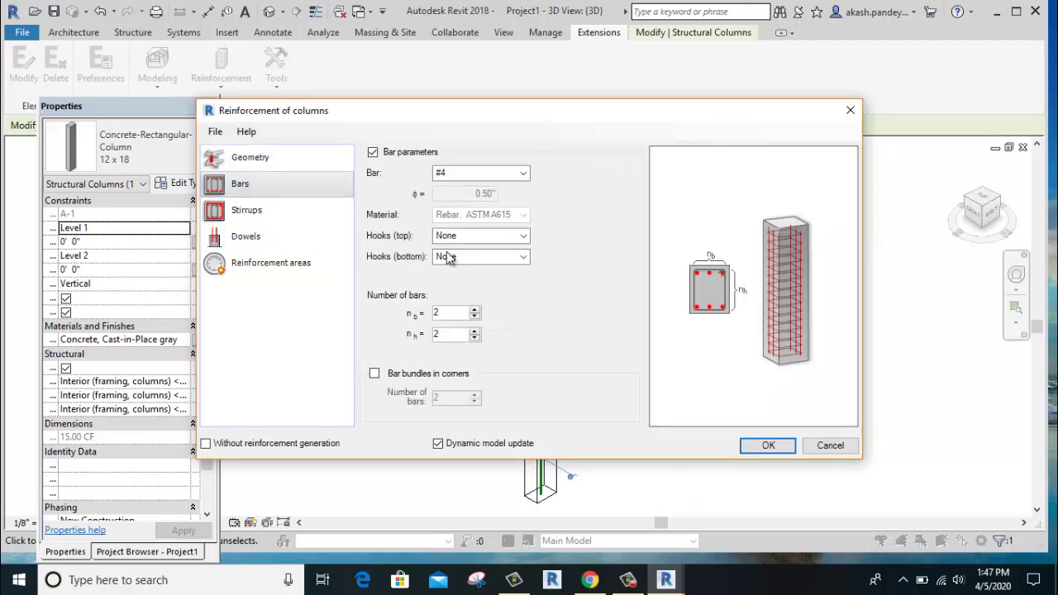
{"action": "left_click", "coordinate": [522, 176]}
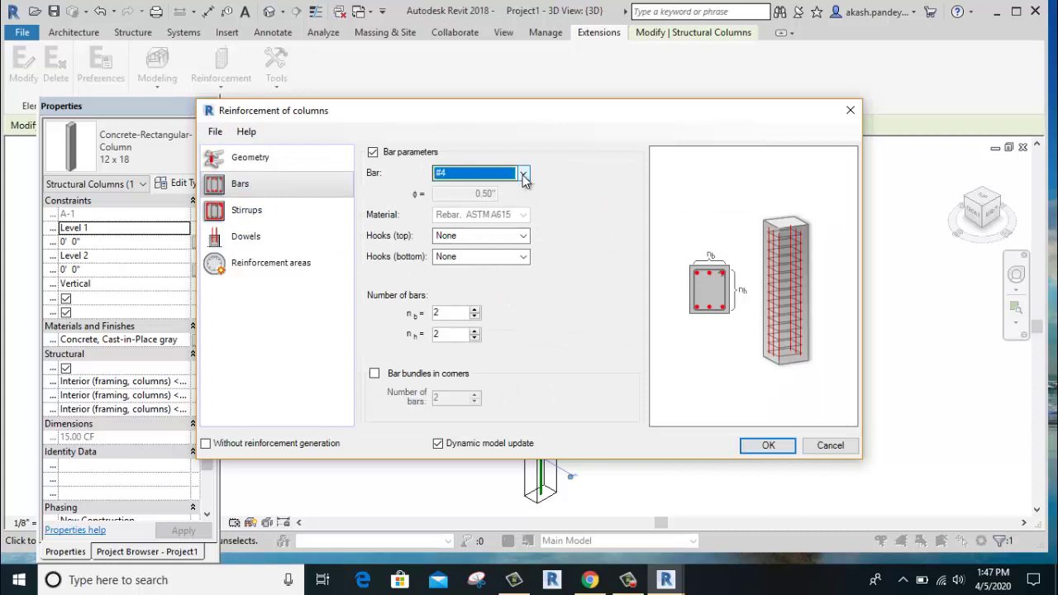
{"action": "left_click", "coordinate": [524, 175]}
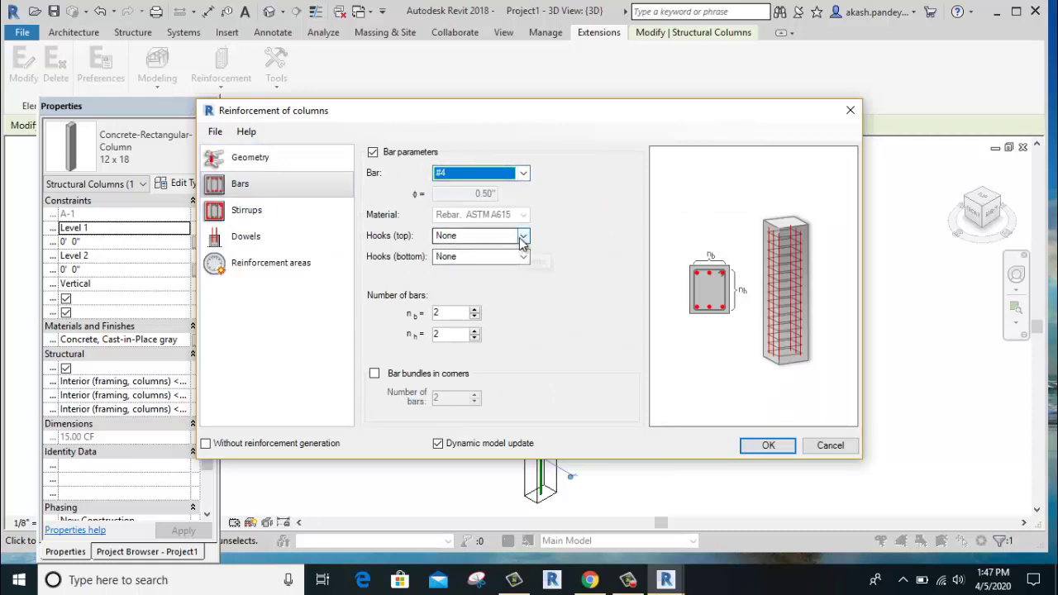
{"action": "left_click", "coordinate": [522, 236]}
{"action": "left_click", "coordinate": [521, 263]}
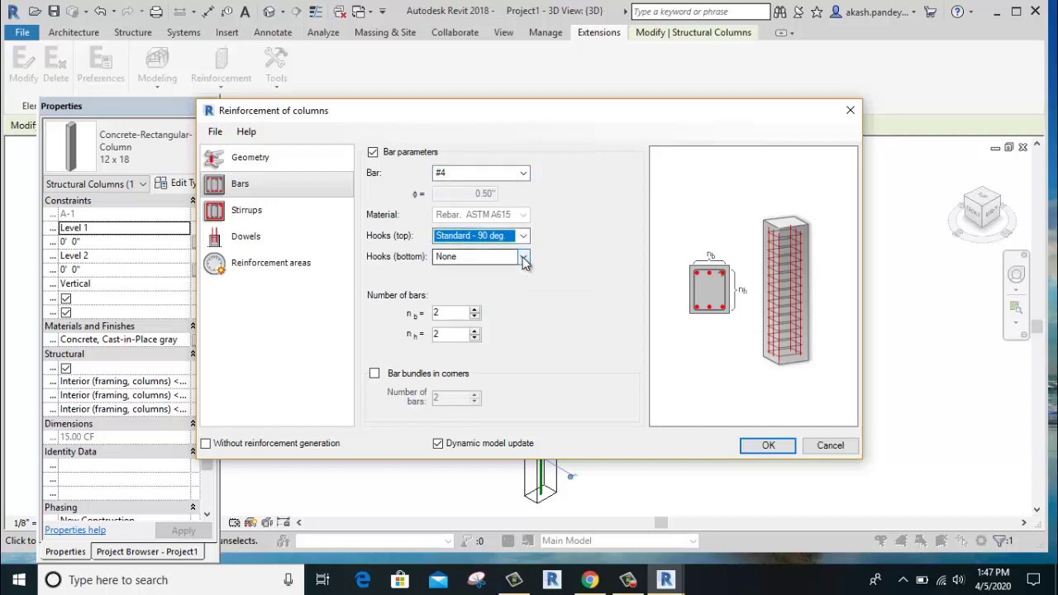
{"action": "left_click", "coordinate": [523, 257]}
{"action": "left_click", "coordinate": [510, 283]}
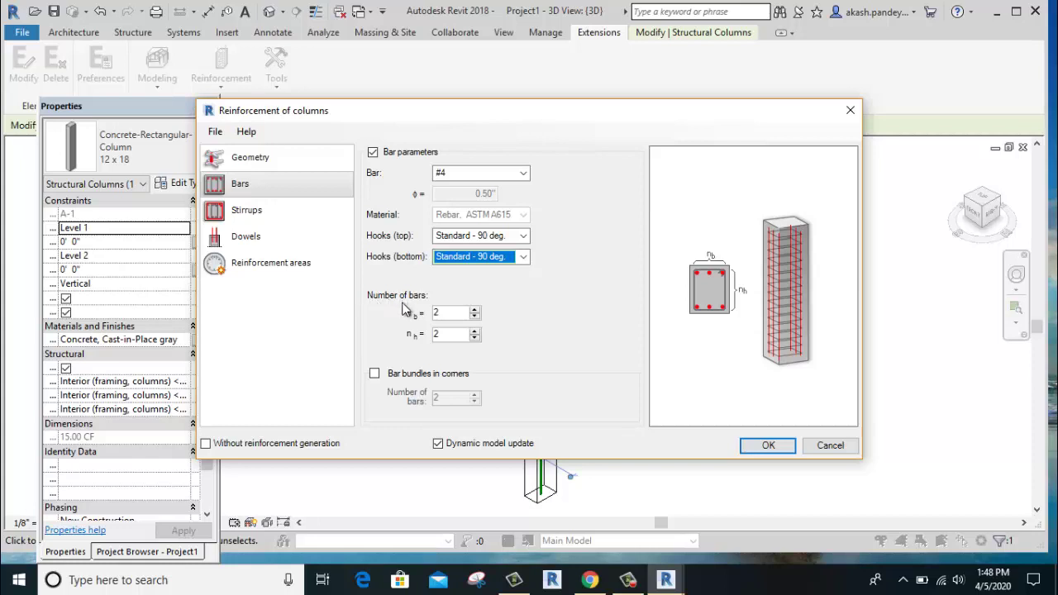
{"action": "left_click", "coordinate": [443, 314]}
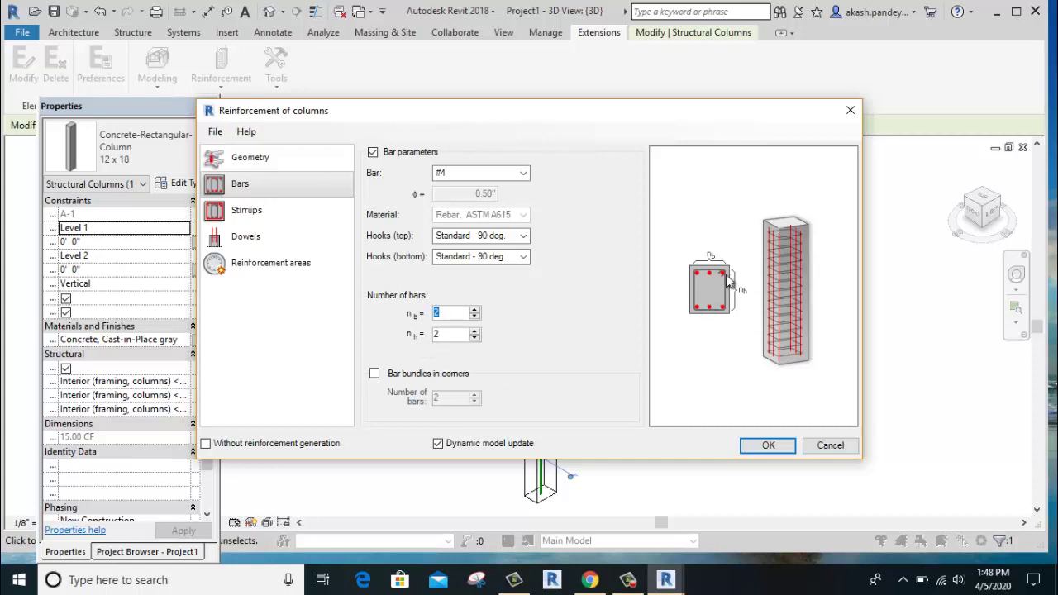
{"action": "left_click", "coordinate": [442, 333]}
{"action": "type", "text": "3"}
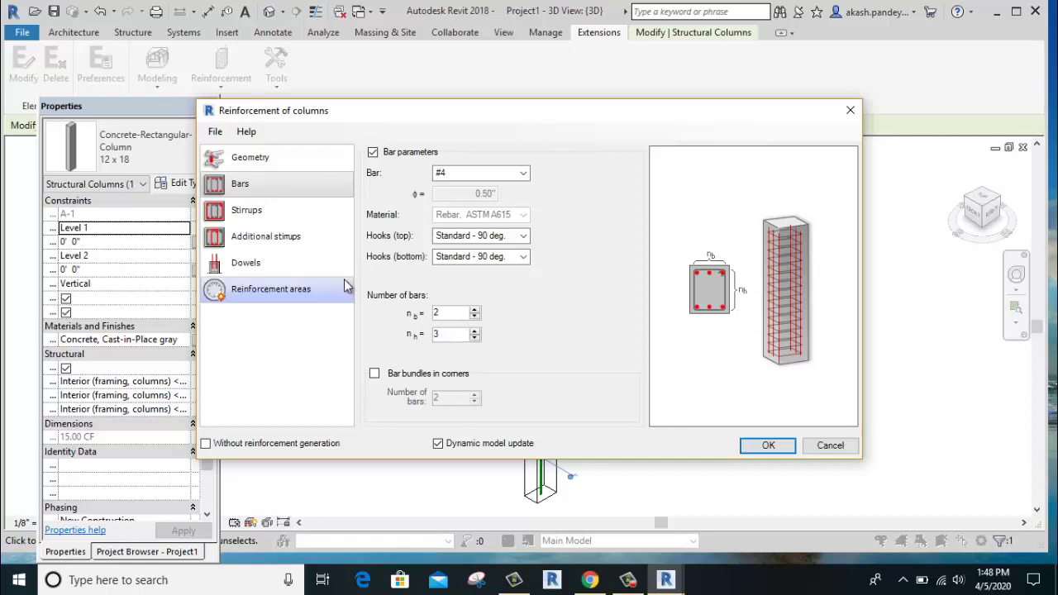
Review the column's stirrup settings, keeping the current stirrup shape and listing distribution types.
{"action": "left_click", "coordinate": [303, 221]}
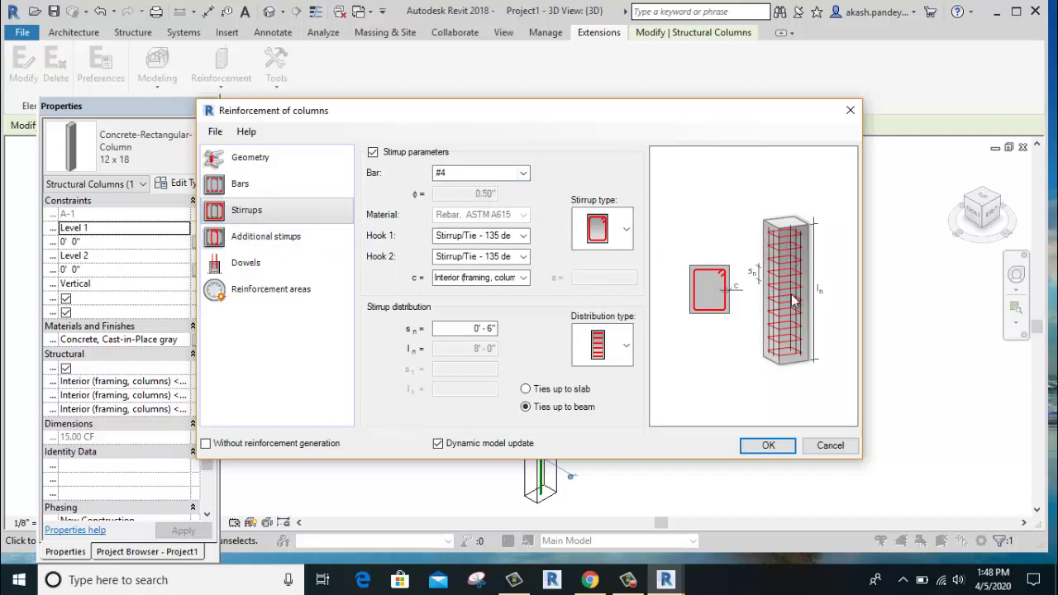
{"action": "left_click", "coordinate": [627, 232]}
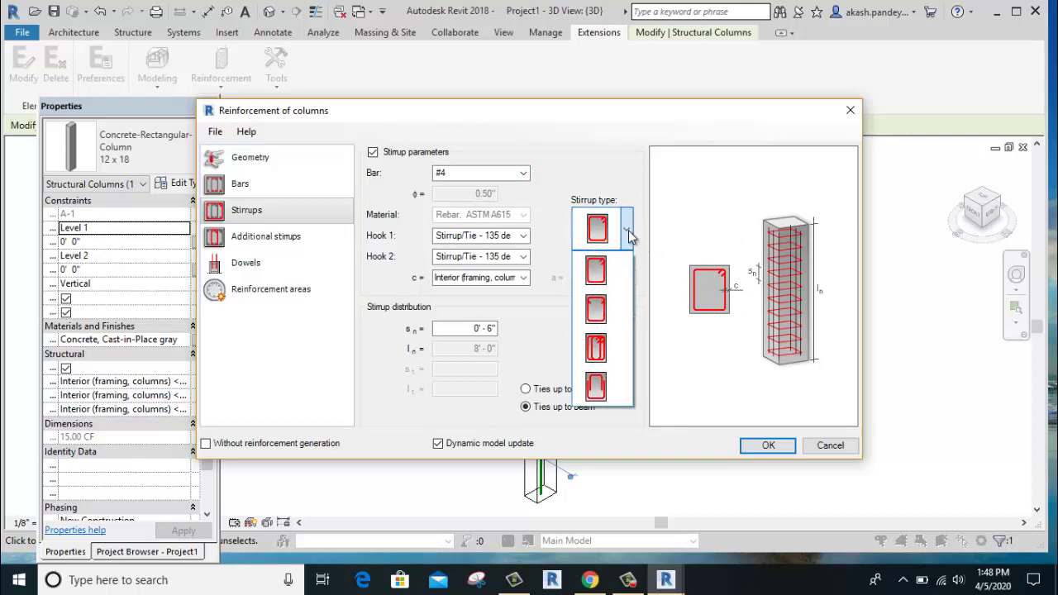
{"action": "left_click", "coordinate": [628, 234]}
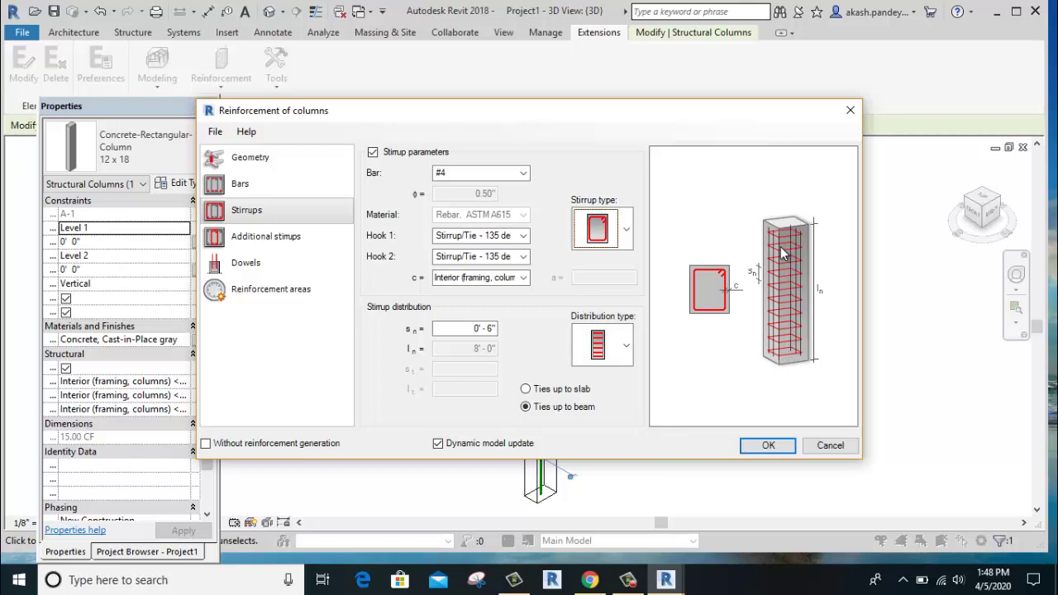
{"action": "left_click", "coordinate": [625, 356]}
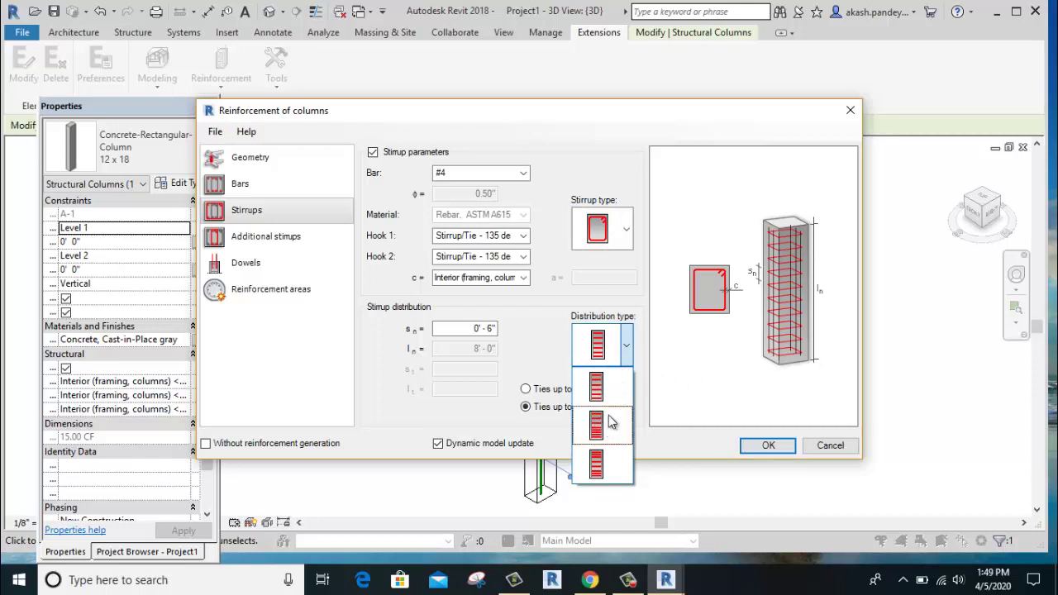
Use denser 0'-4" end-zone stirrups over 2'-8" and run ties up to the slab.
{"action": "left_click", "coordinate": [605, 468]}
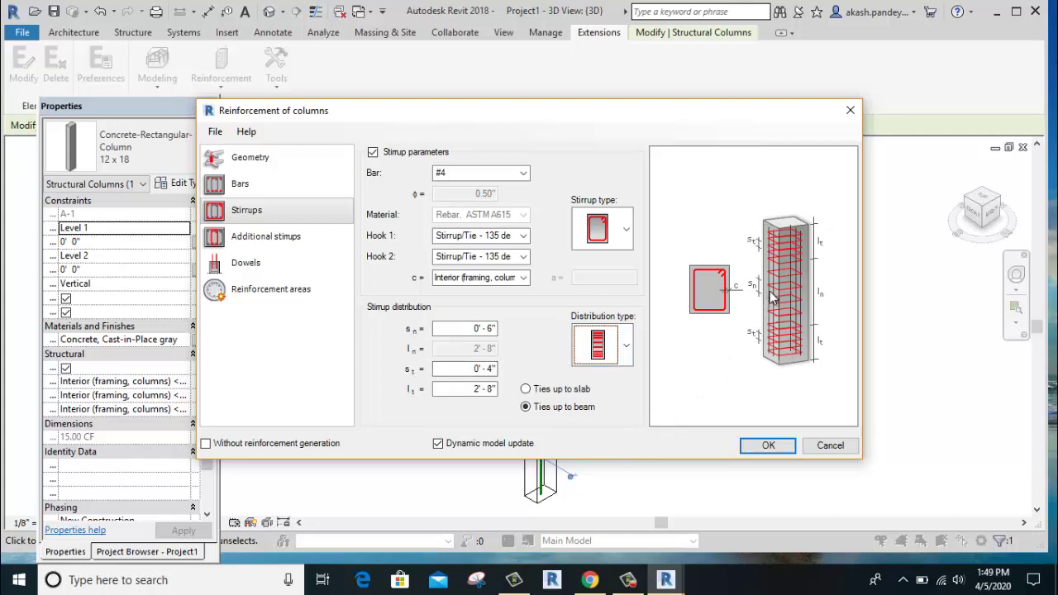
{"action": "double_click", "coordinate": [496, 328]}
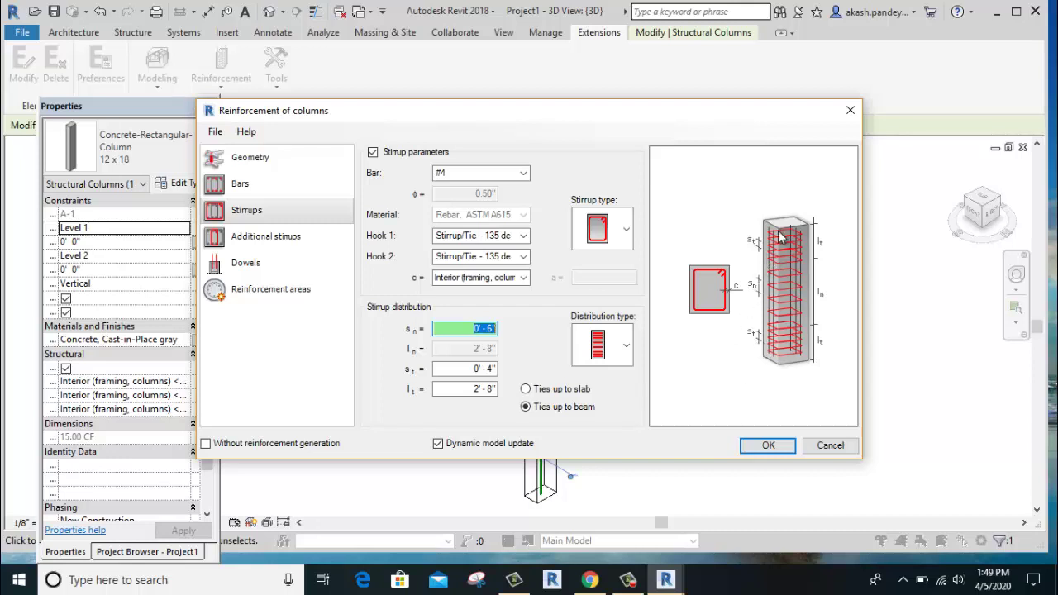
{"action": "left_click", "coordinate": [459, 390]}
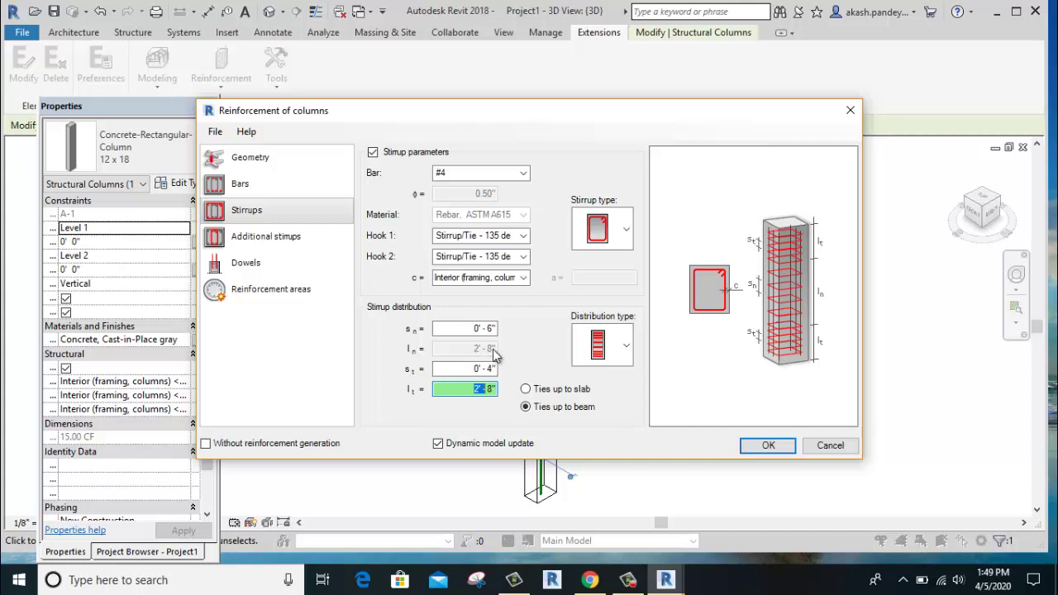
{"action": "left_click", "coordinate": [525, 392]}
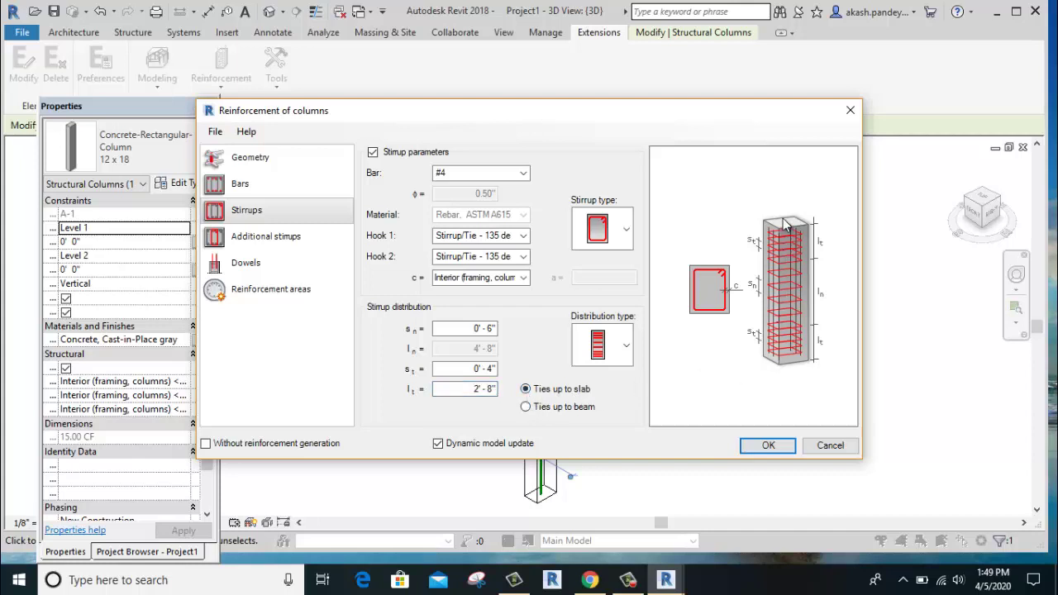
{"action": "left_click", "coordinate": [274, 238]}
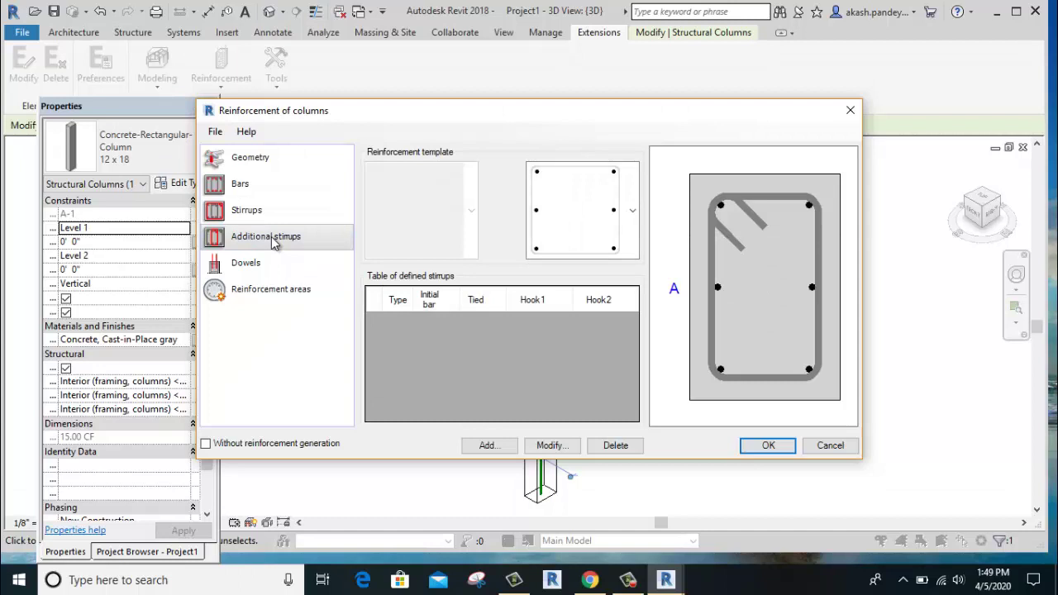
Check the dowel settings, keeping the first dowel shape.
{"action": "left_click", "coordinate": [303, 265]}
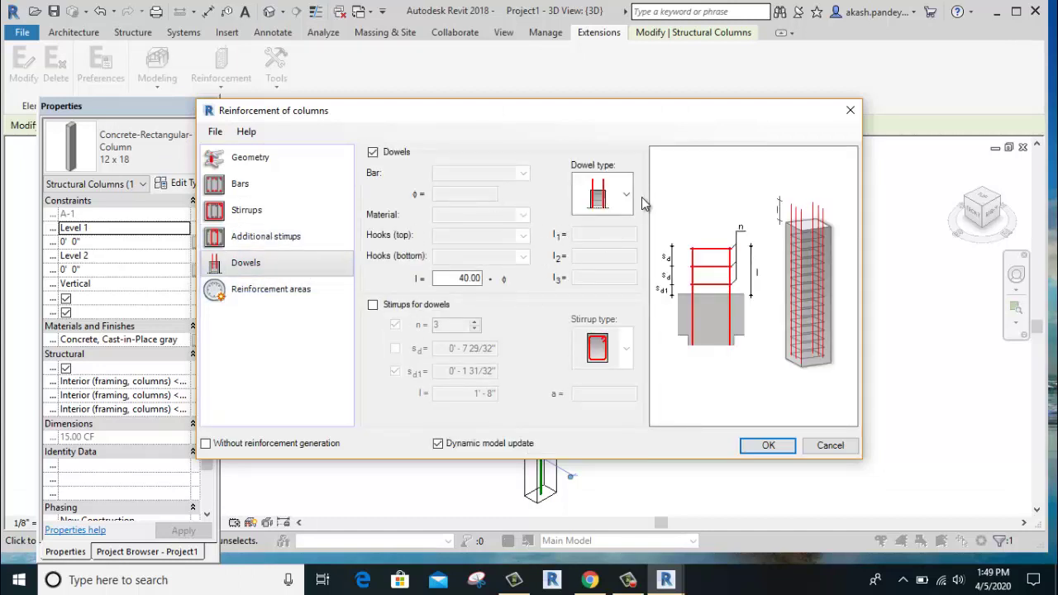
{"action": "left_click", "coordinate": [626, 199]}
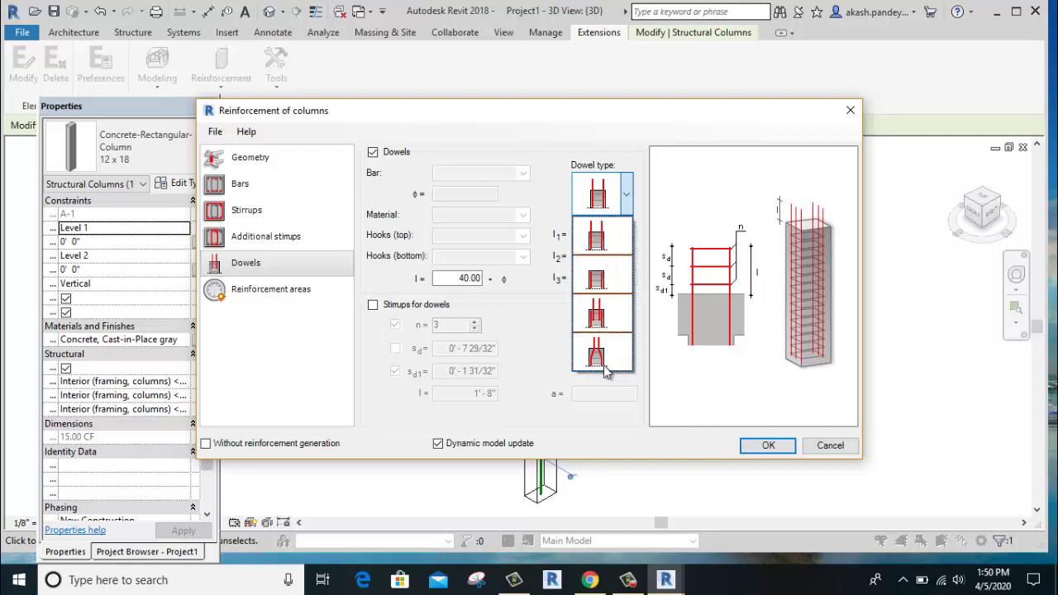
{"action": "left_click", "coordinate": [616, 248]}
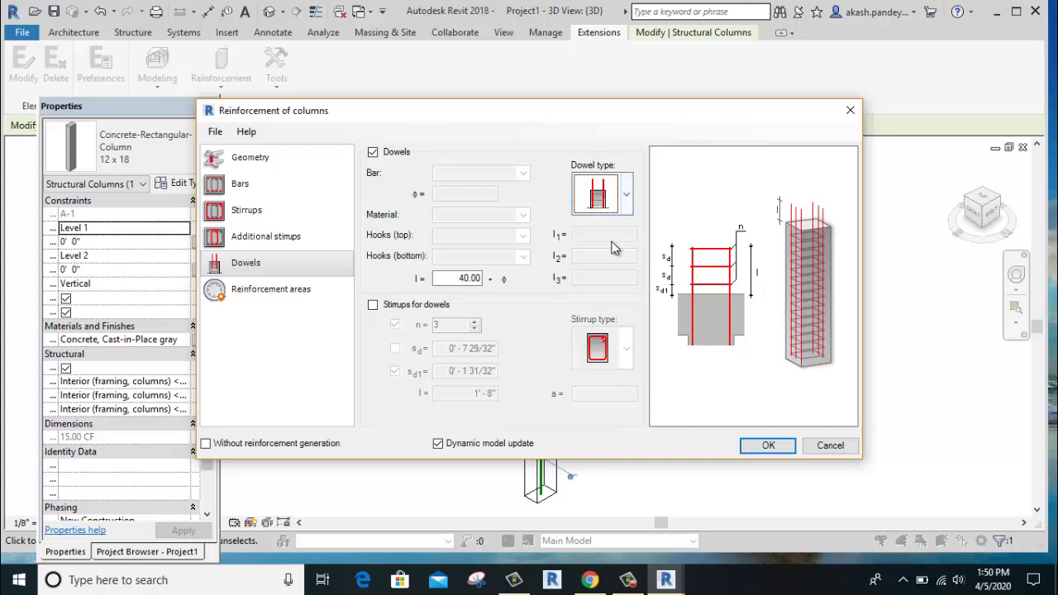
Review the reinforcement areas table (10 positions) and return to the Stirrups settings.
{"action": "left_click", "coordinate": [317, 291]}
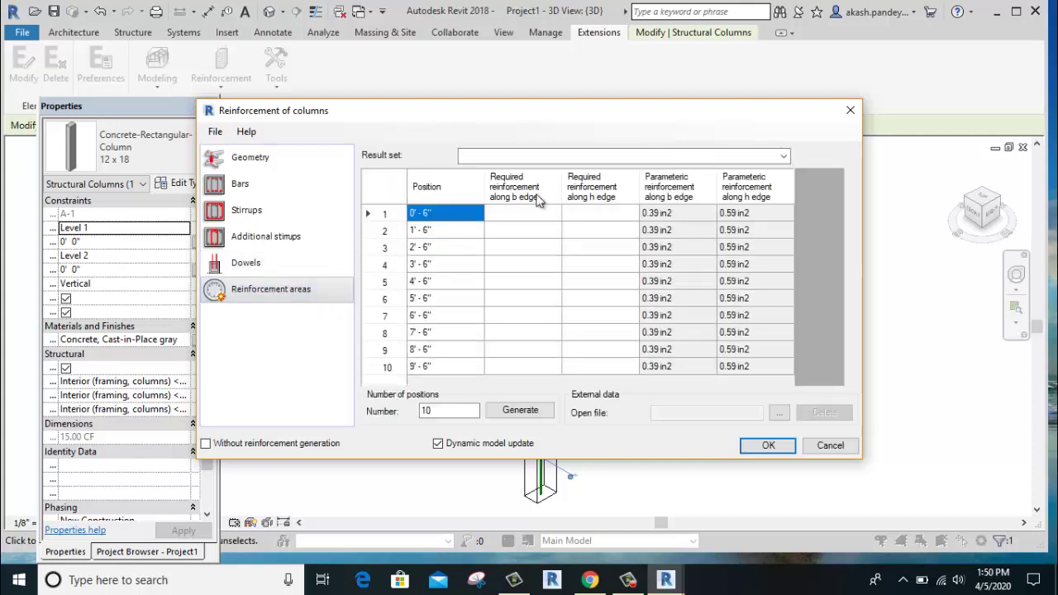
{"action": "scroll", "coordinate": [570, 316], "scroll_direction": "down", "scroll_amount": 1}
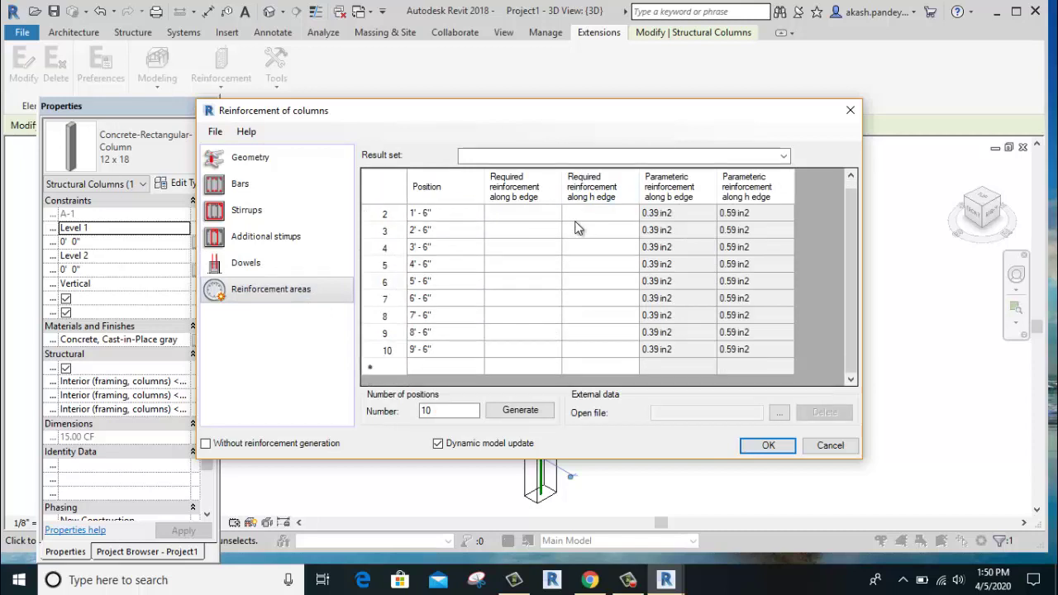
{"action": "double_click", "coordinate": [423, 410]}
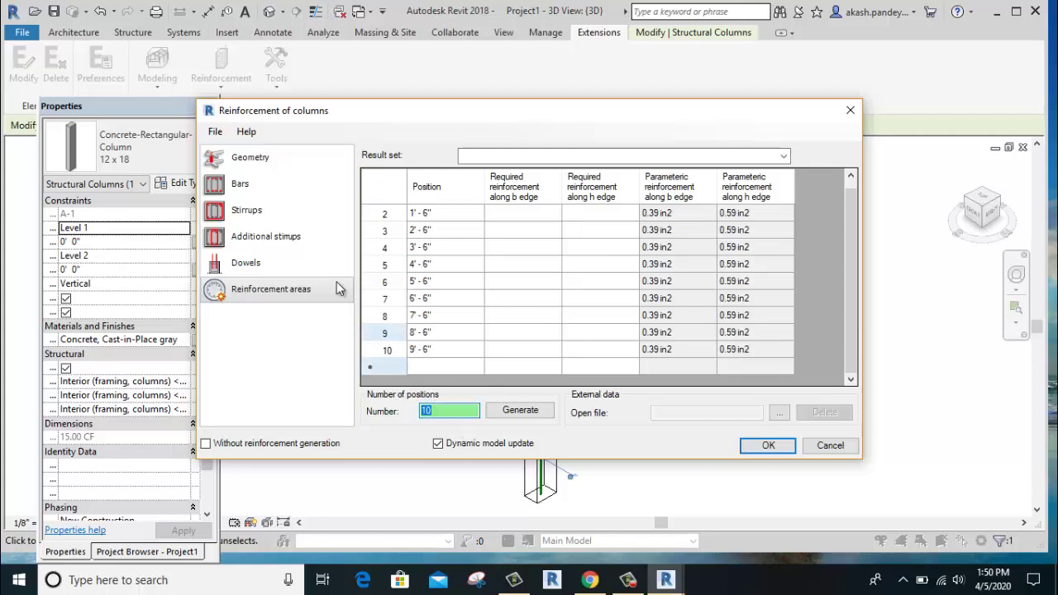
{"action": "left_click", "coordinate": [281, 187]}
{"action": "left_click", "coordinate": [301, 215]}
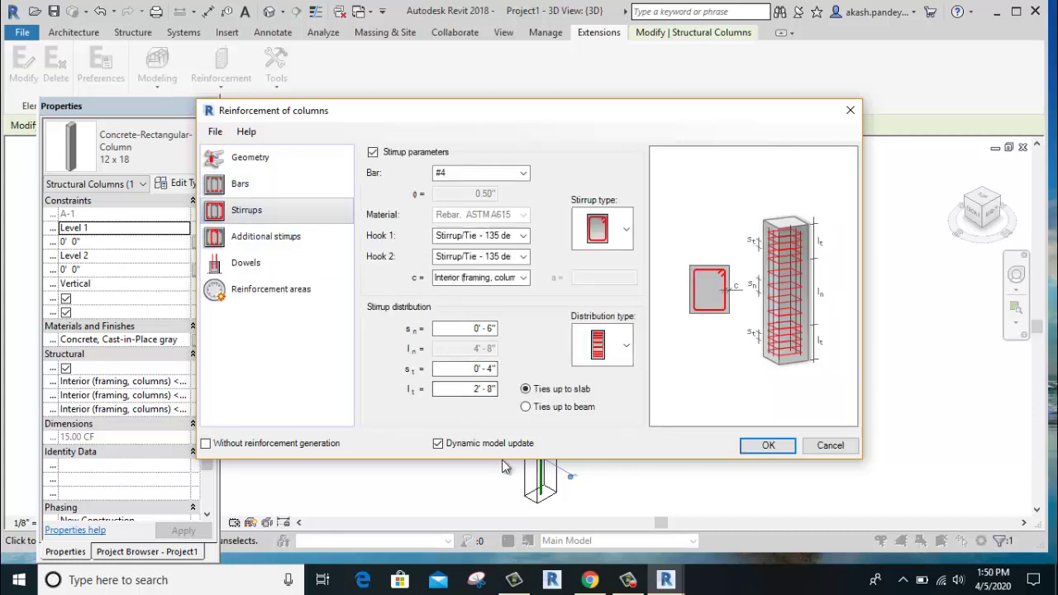
Generate the column reinforcement, then bring the Autodesk Account page in Chrome to the front.
{"action": "left_click", "coordinate": [765, 447]}
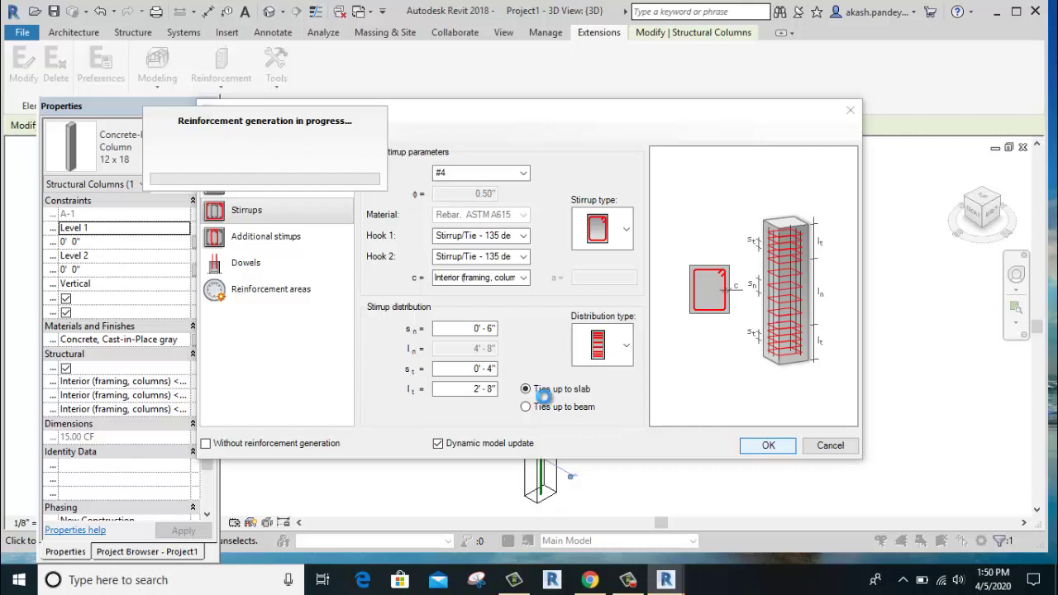
{"action": "left_click", "coordinate": [591, 581]}
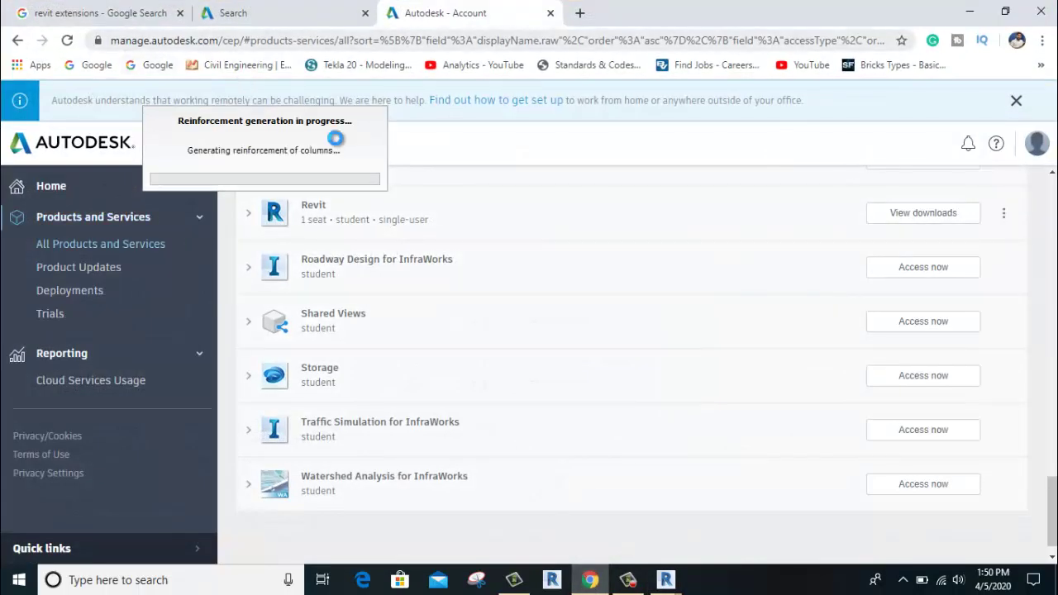
Find Revit under All Products and Services and expand it to list its 2020, 2019 and 2018 downloads.
{"action": "scroll", "coordinate": [829, 373], "scroll_direction": "up", "scroll_amount": 10}
{"action": "scroll", "coordinate": [835, 376], "scroll_direction": "up", "scroll_amount": 10}
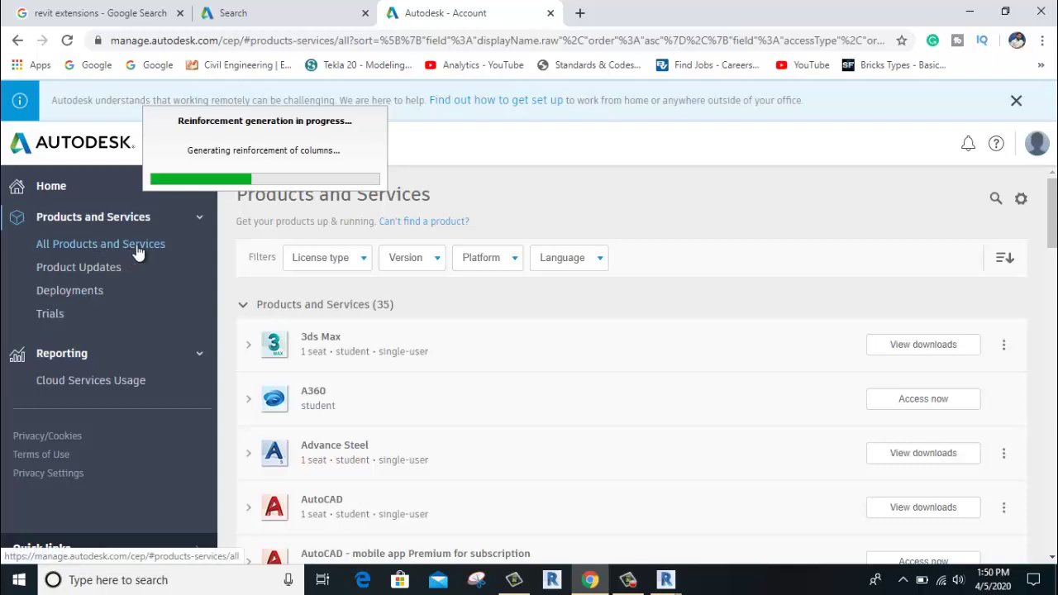
{"action": "scroll", "coordinate": [372, 389], "scroll_direction": "down", "scroll_amount": 3}
{"action": "scroll", "coordinate": [378, 395], "scroll_direction": "down", "scroll_amount": 7}
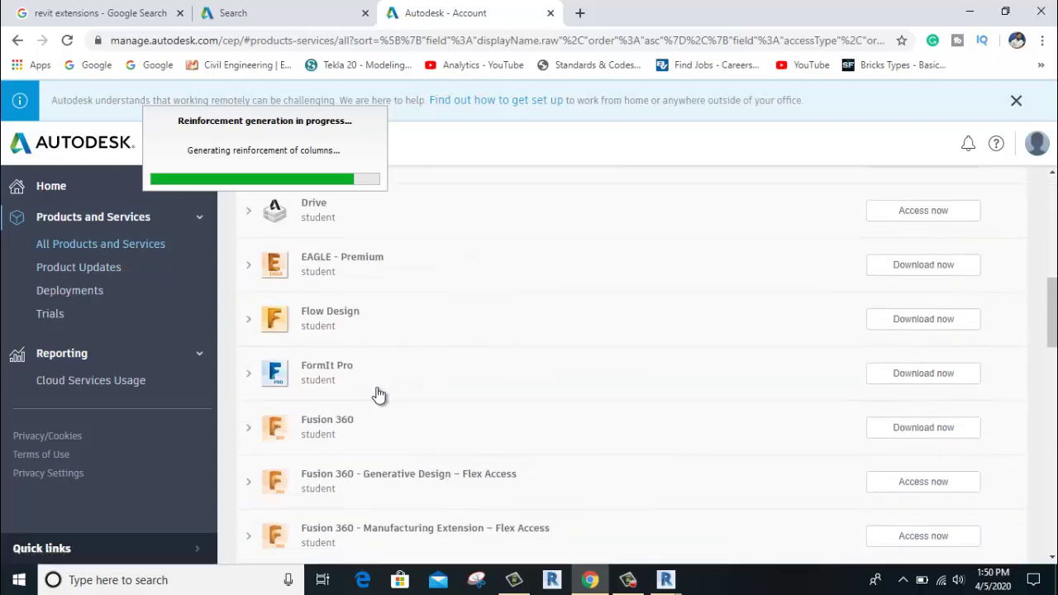
{"action": "scroll", "coordinate": [389, 397], "scroll_direction": "up", "scroll_amount": 3}
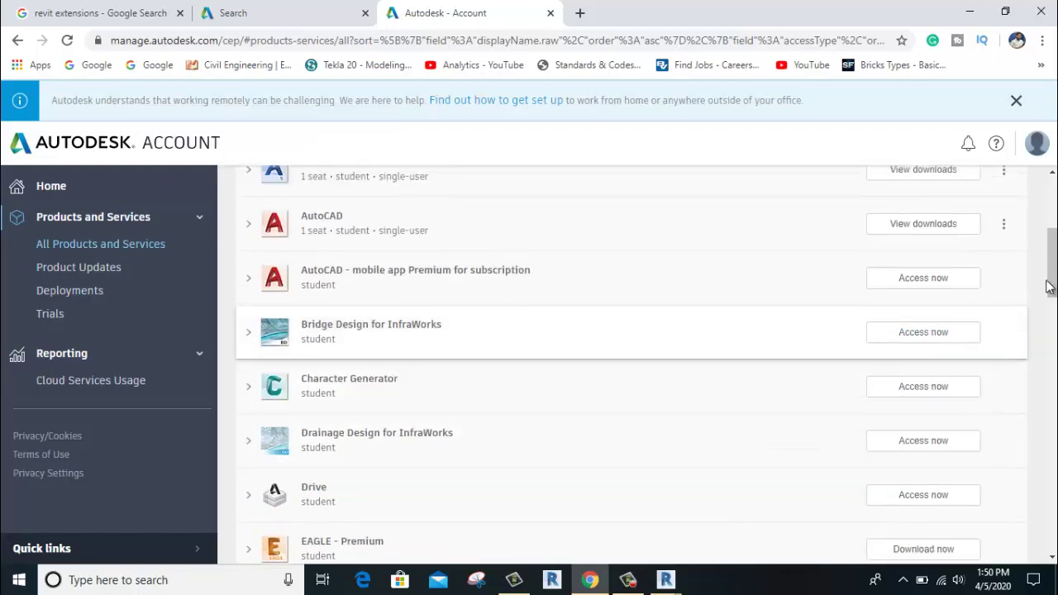
{"action": "left_click_drag", "start_coordinate": [1048, 285], "coordinate": [1048, 471]}
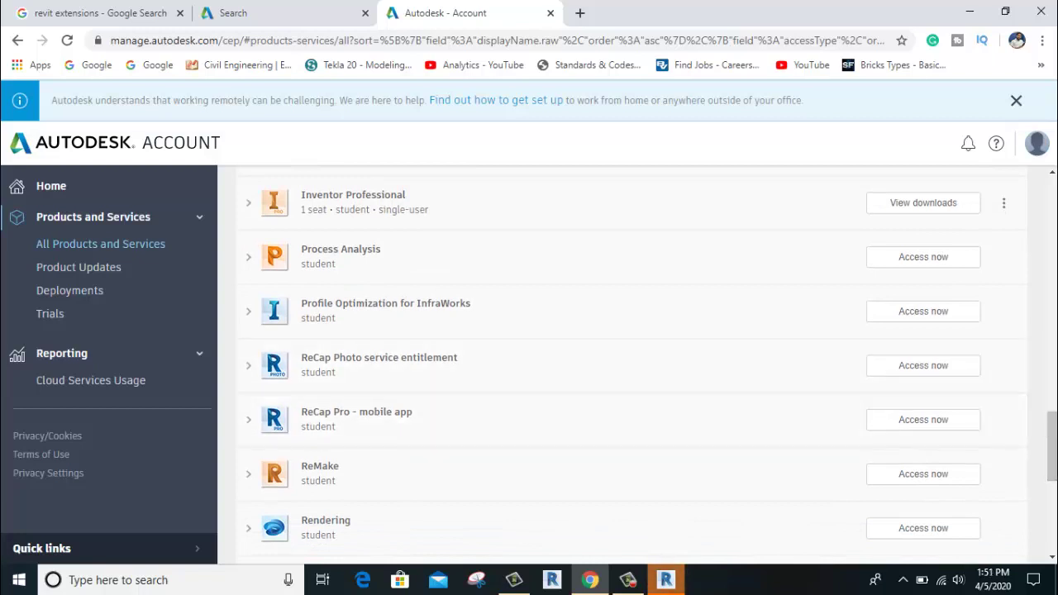
{"action": "scroll", "coordinate": [519, 390], "scroll_direction": "down", "scroll_amount": 3}
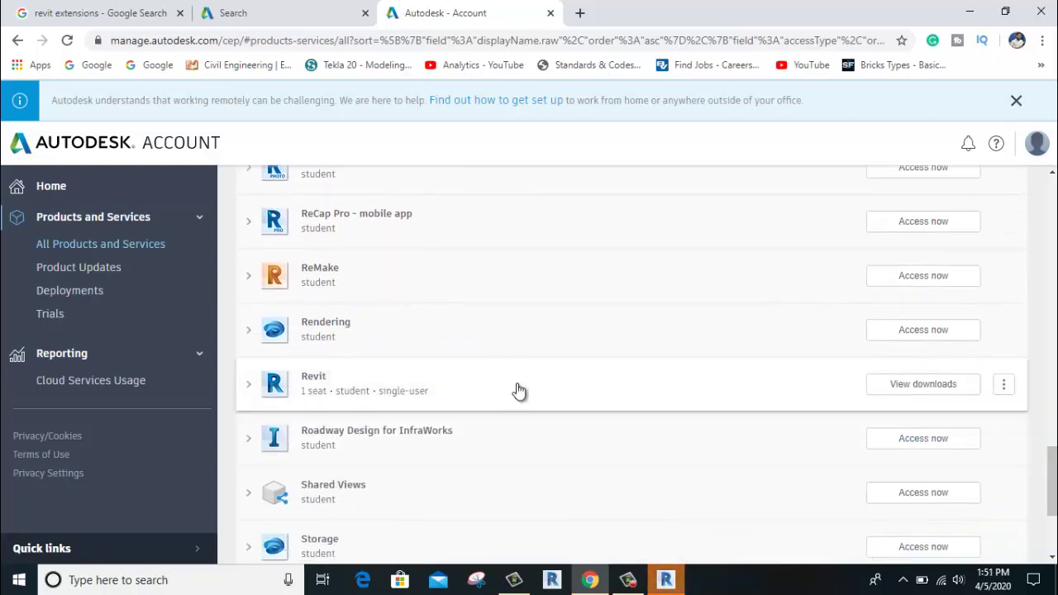
{"action": "left_click", "coordinate": [516, 390]}
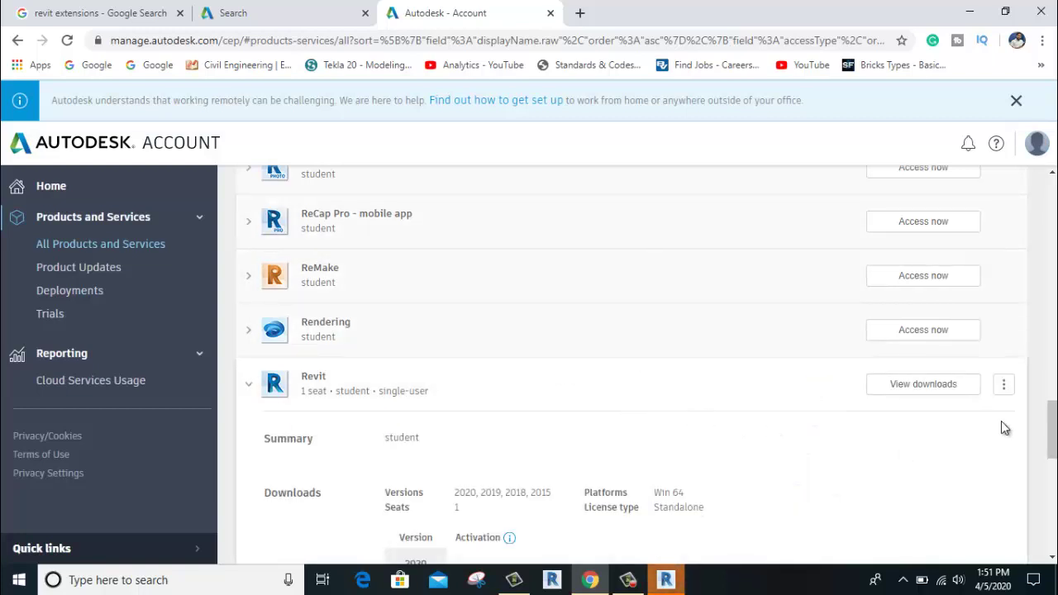
{"action": "left_click_drag", "start_coordinate": [1052, 430], "coordinate": [1054, 484]}
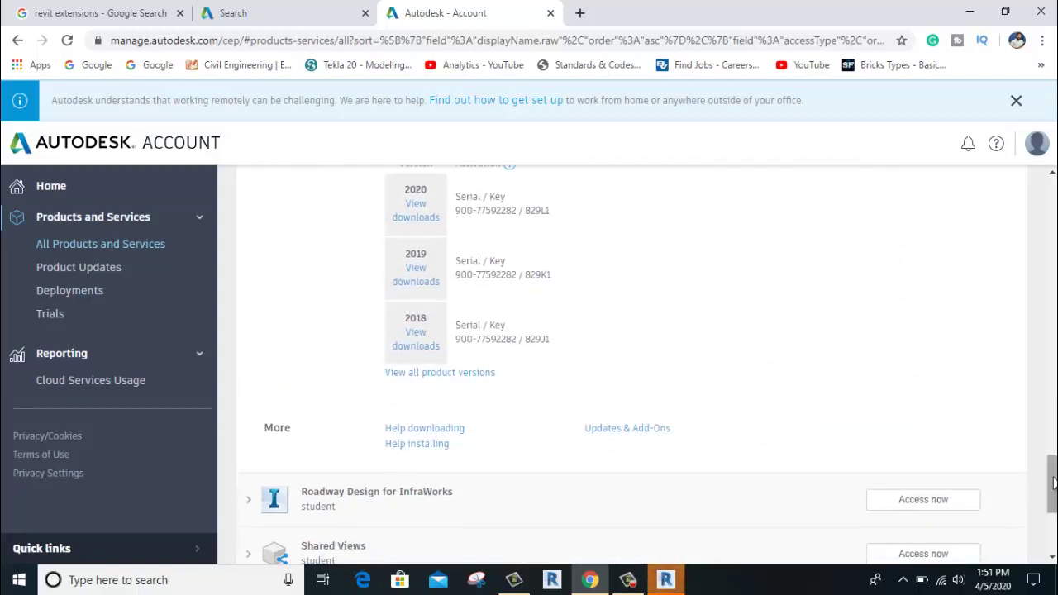
{"action": "left_click", "coordinate": [616, 430]}
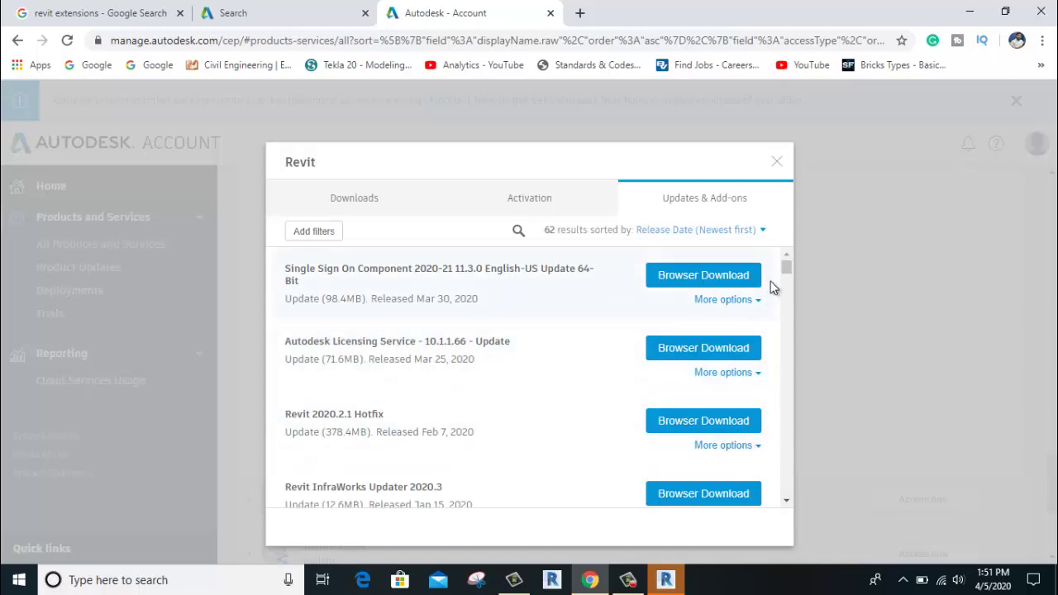
{"action": "left_click_drag", "start_coordinate": [786, 275], "coordinate": [787, 306]}
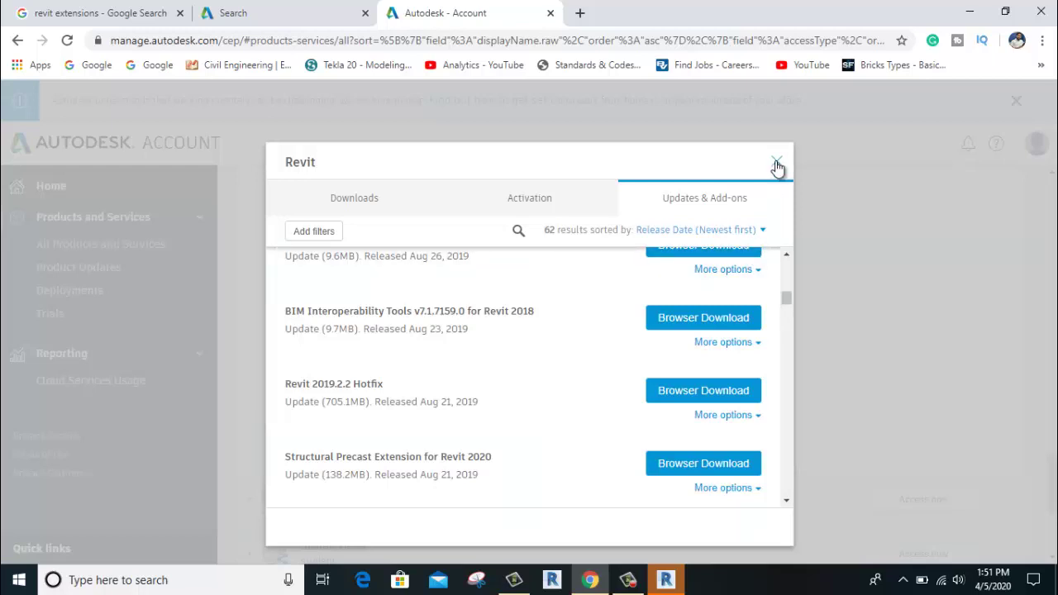
{"action": "left_click", "coordinate": [776, 163]}
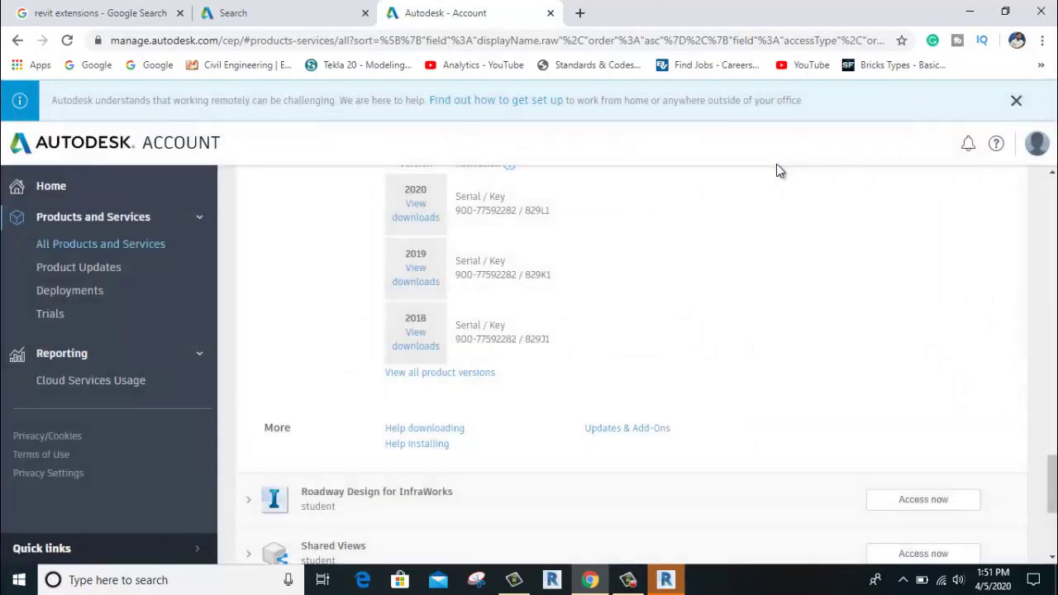
{"action": "scroll", "coordinate": [461, 288], "scroll_direction": "up", "scroll_amount": 3}
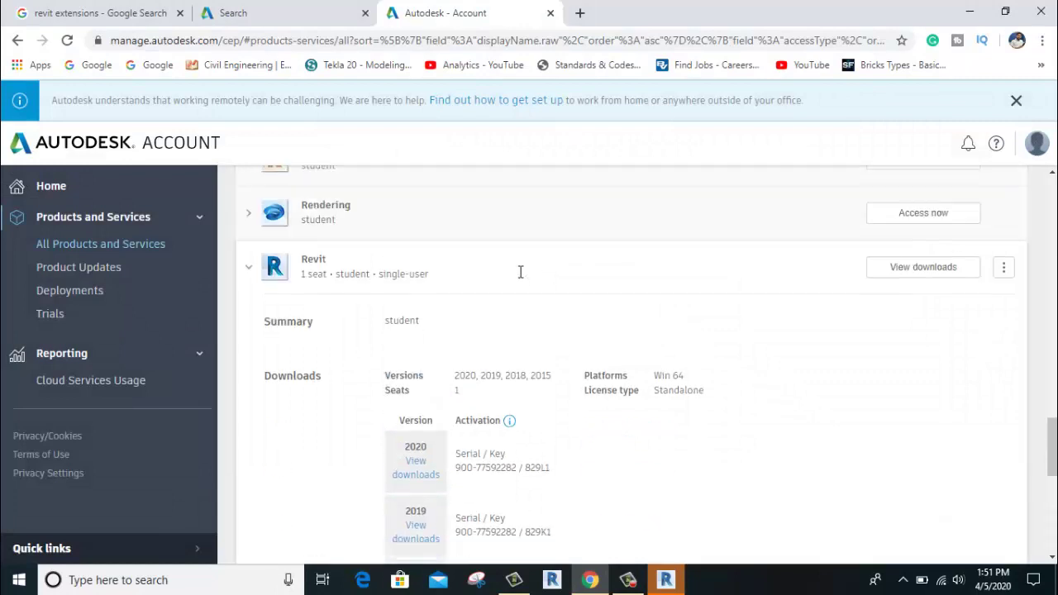
{"action": "scroll", "coordinate": [519, 271], "scroll_direction": "up", "scroll_amount": 4}
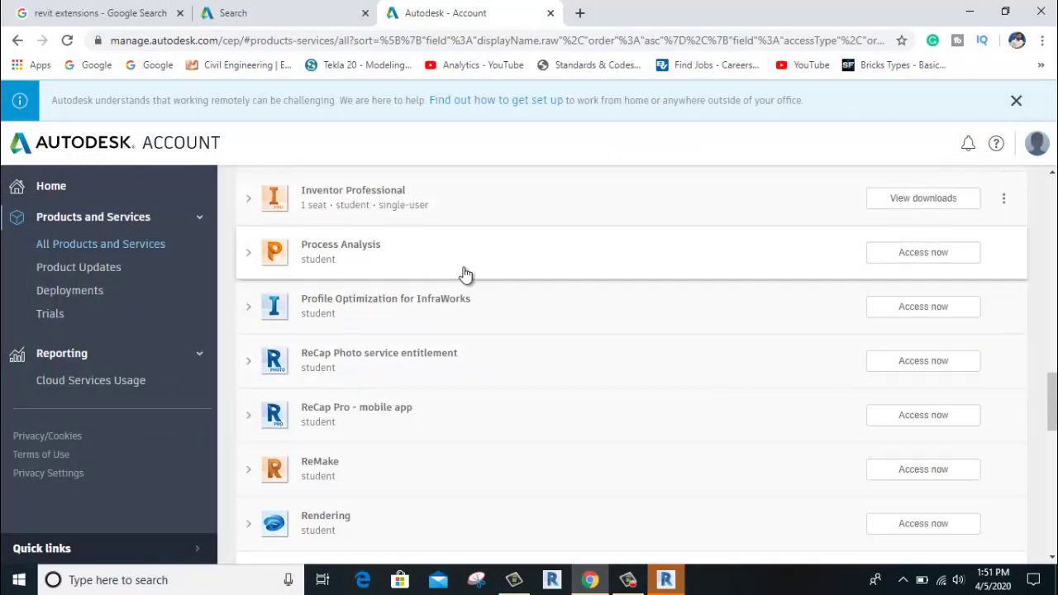
Return to Revit, deselect the column and zoom into the reinforced corner column.
{"action": "left_click", "coordinate": [970, 17]}
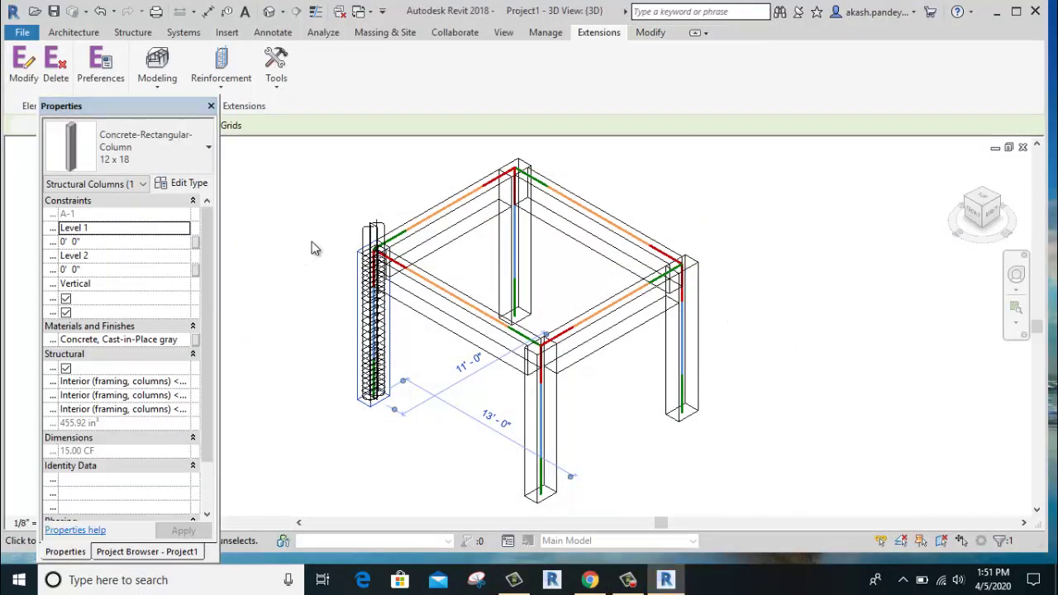
{"action": "left_click", "coordinate": [370, 203]}
{"action": "scroll", "coordinate": [370, 206], "scroll_direction": "up", "scroll_amount": 3}
{"action": "scroll", "coordinate": [370, 206], "scroll_direction": "up", "scroll_amount": 1}
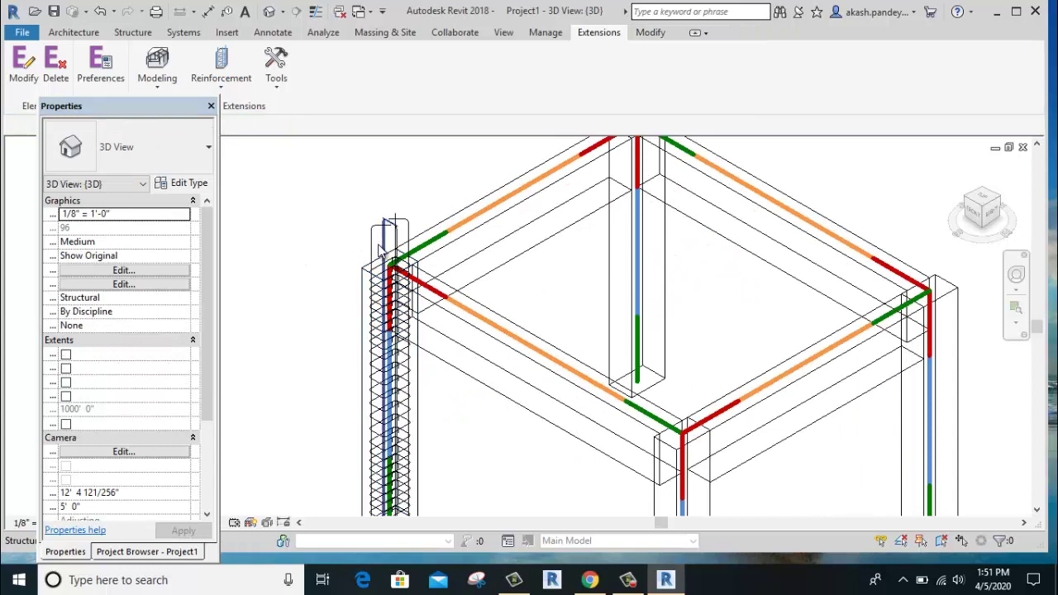
{"action": "scroll", "coordinate": [384, 231], "scroll_direction": "up", "scroll_amount": 2}
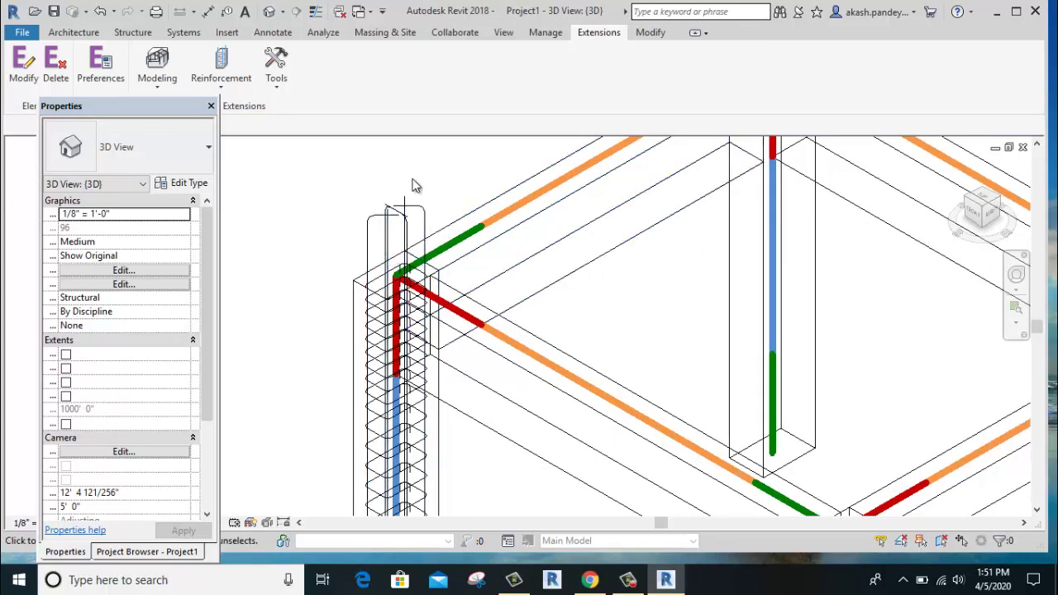
Open a vertical bar's shape sketch and finish it unchanged, nudging the view upward.
{"action": "left_click", "coordinate": [369, 259]}
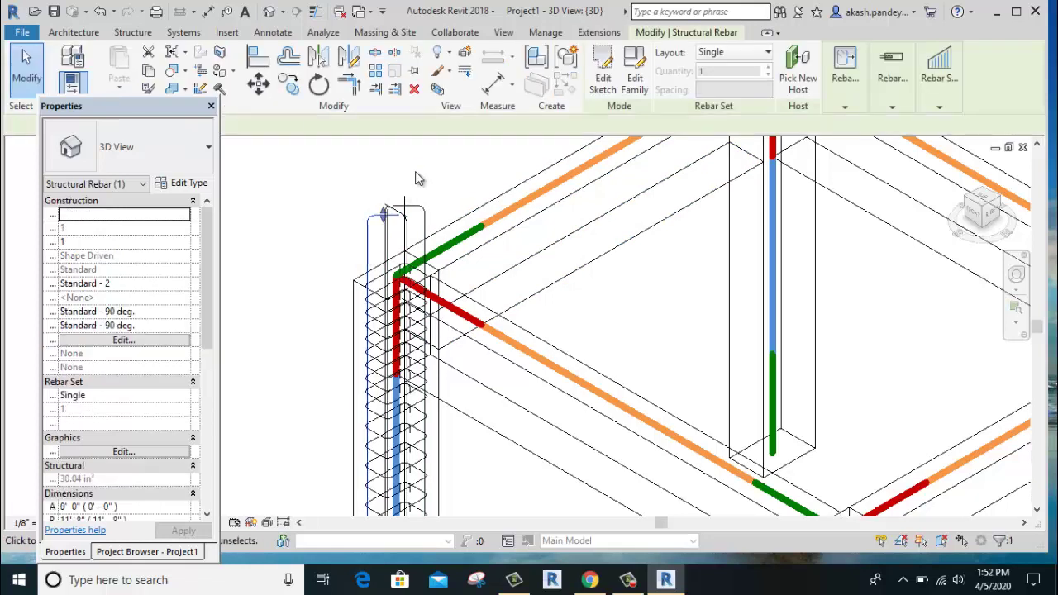
{"action": "left_click", "coordinate": [602, 86]}
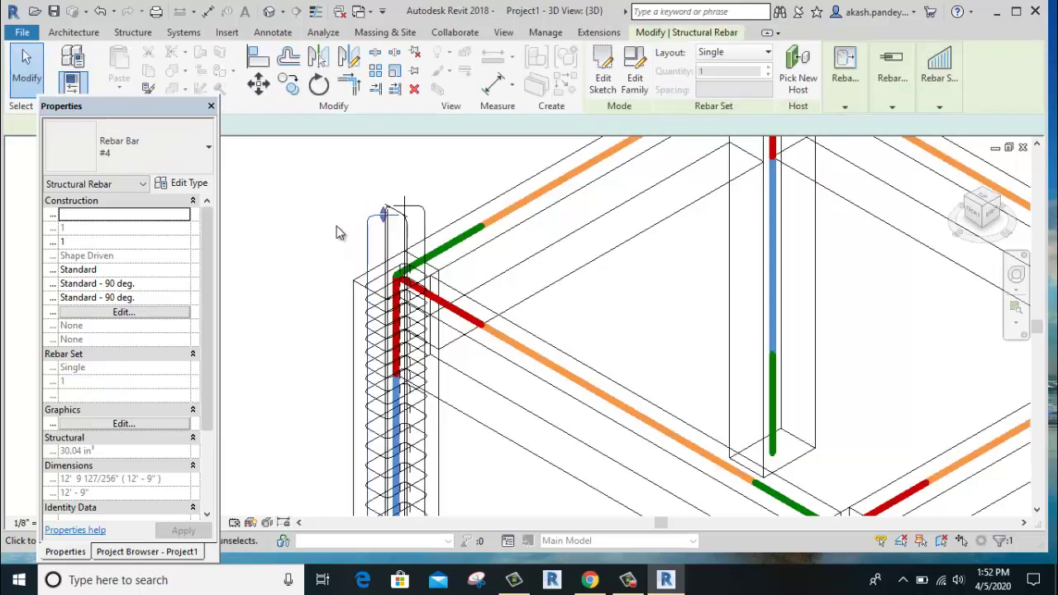
{"action": "left_click", "coordinate": [338, 226]}
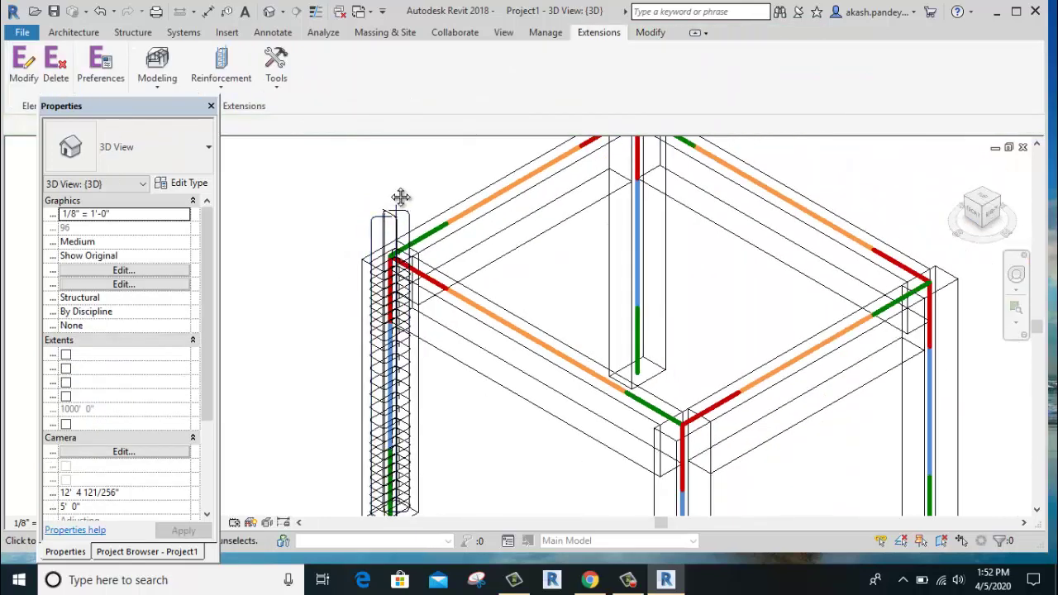
{"action": "middle_click_drag", "start_coordinate": [400, 201], "coordinate": [397, 189]}
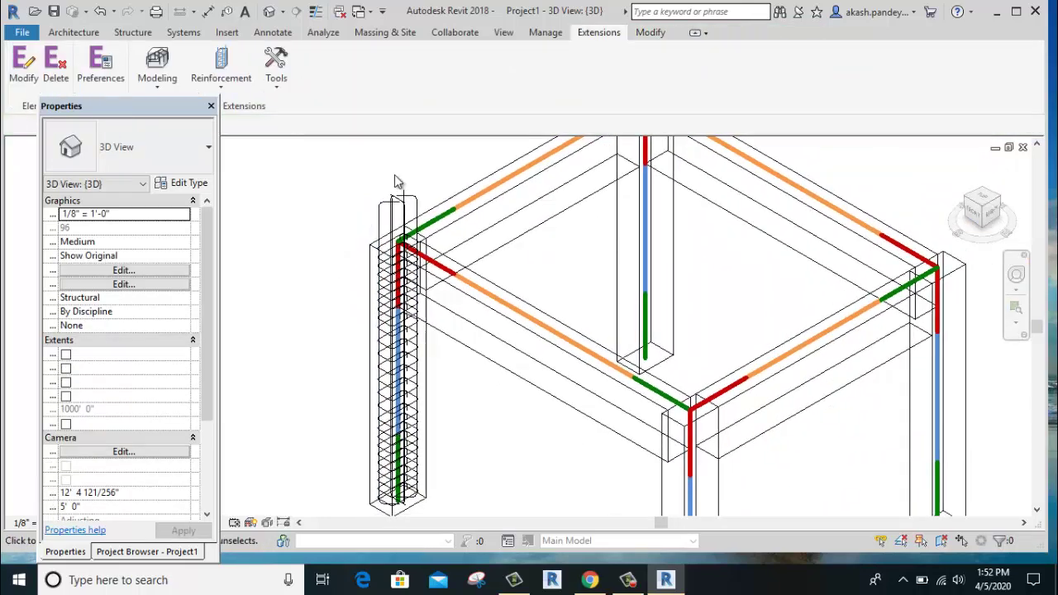
Change the column main bars' #4 type diameter to 16 mm (0.63") and confirm it.
{"action": "left_click", "coordinate": [383, 216]}
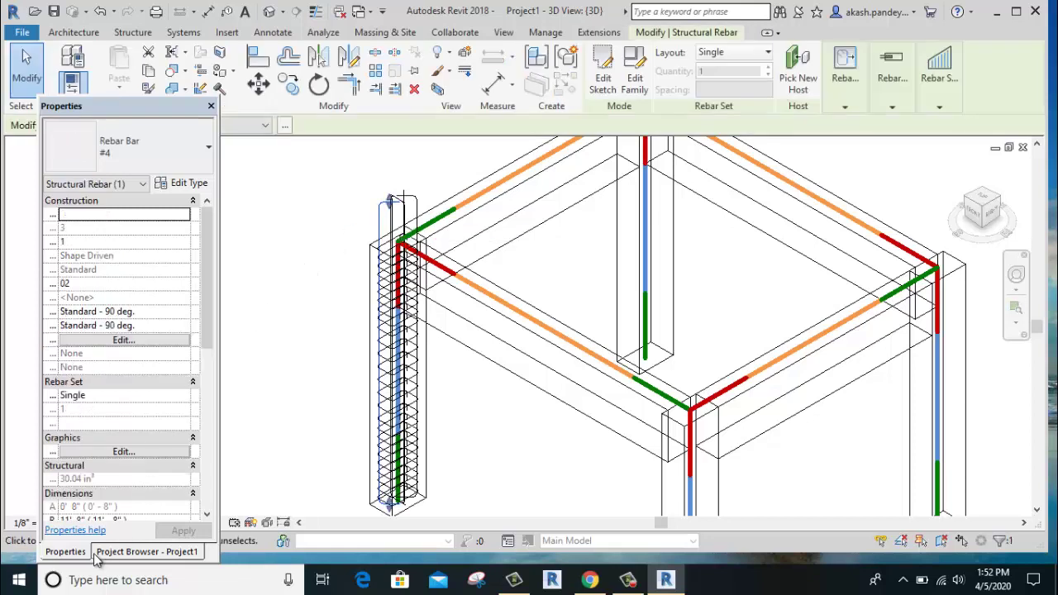
{"action": "left_click", "coordinate": [188, 185]}
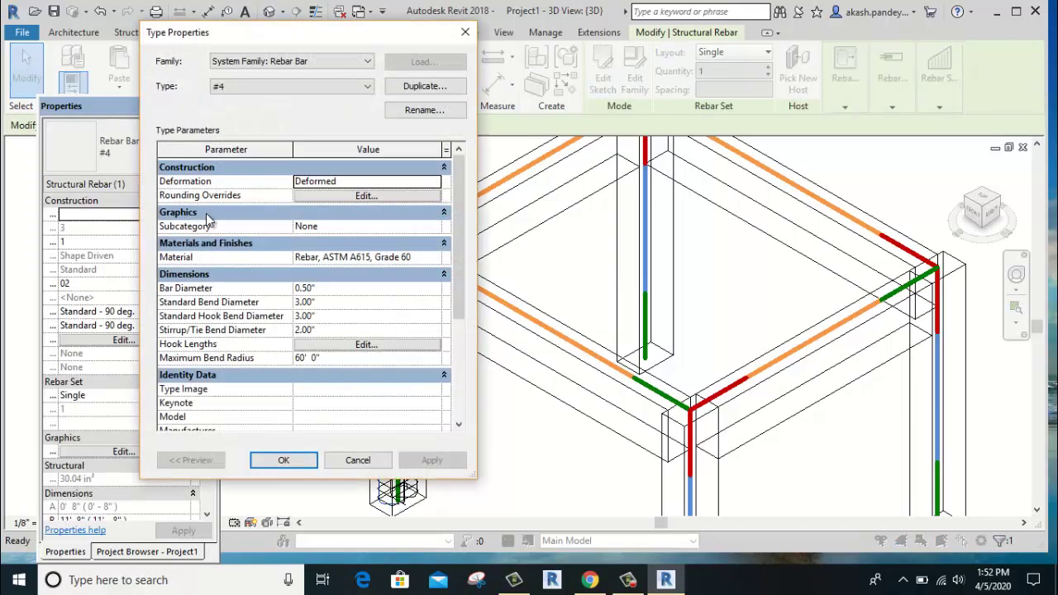
{"action": "left_click", "coordinate": [339, 289]}
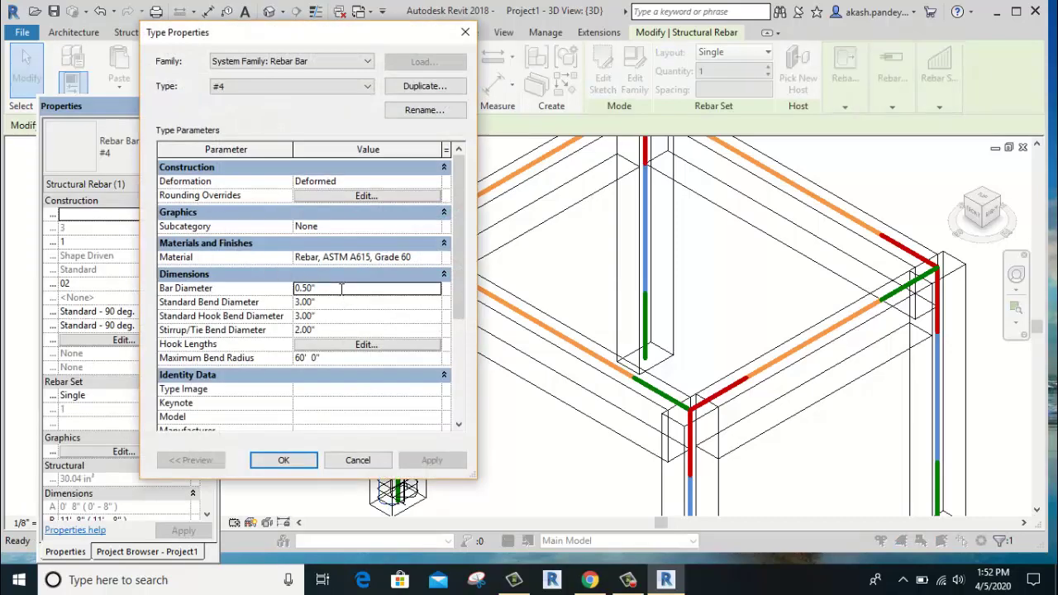
{"action": "double_click", "coordinate": [341, 290]}
{"action": "type", "text": "16mm"}
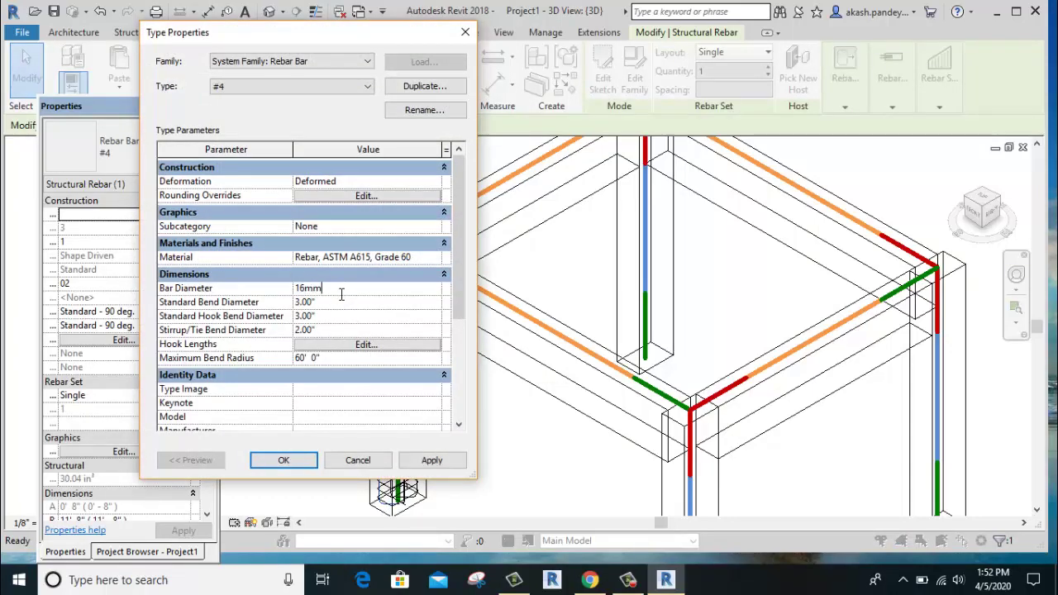
{"action": "key", "text": "Return"}
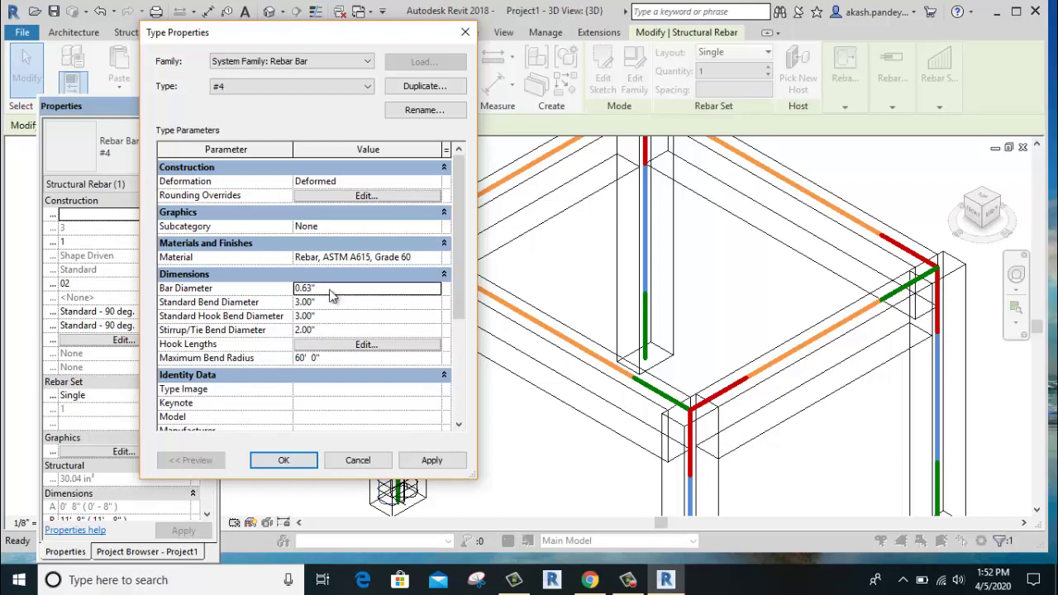
{"action": "left_click", "coordinate": [431, 463]}
{"action": "left_click", "coordinate": [278, 459]}
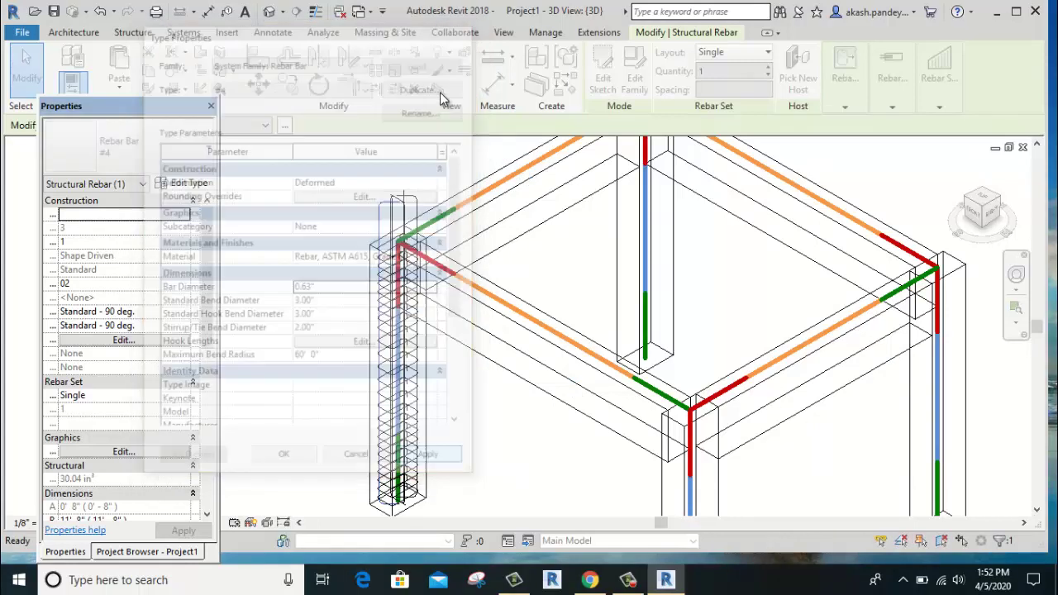
{"action": "left_click", "coordinate": [316, 246]}
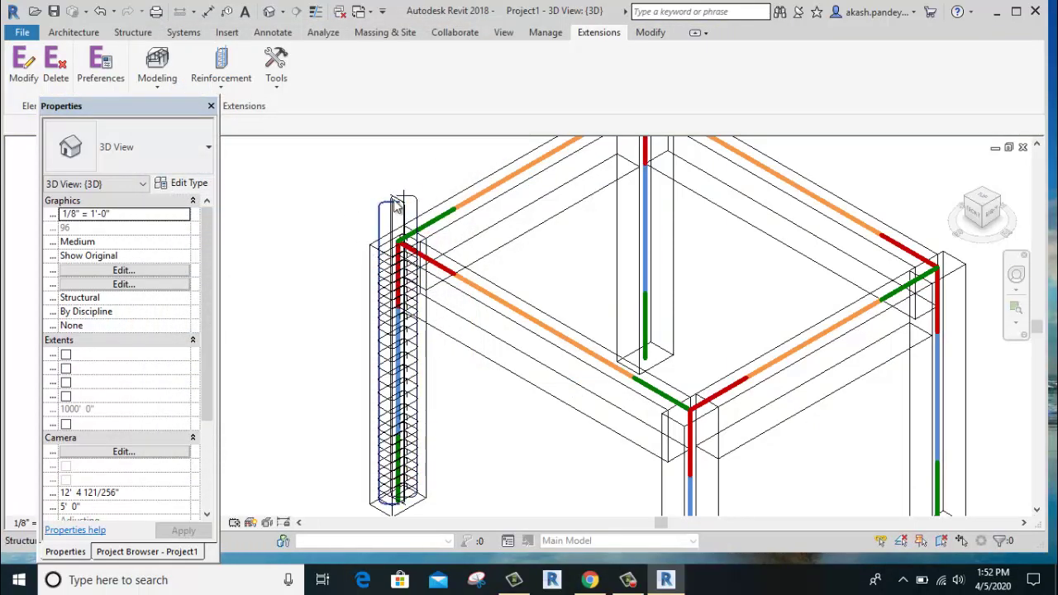
Duplicate the stirrups' #4 rebar type as '8mm' with an 8mm bar diameter.
{"action": "scroll", "coordinate": [388, 217], "scroll_direction": "up", "scroll_amount": 2}
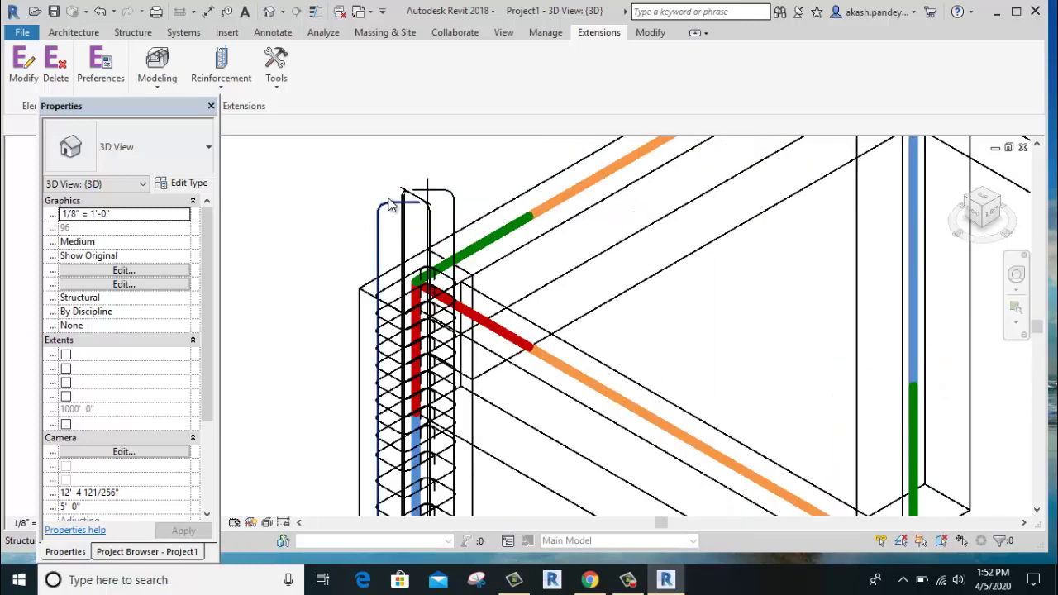
{"action": "scroll", "coordinate": [395, 219], "scroll_direction": "up", "scroll_amount": 1}
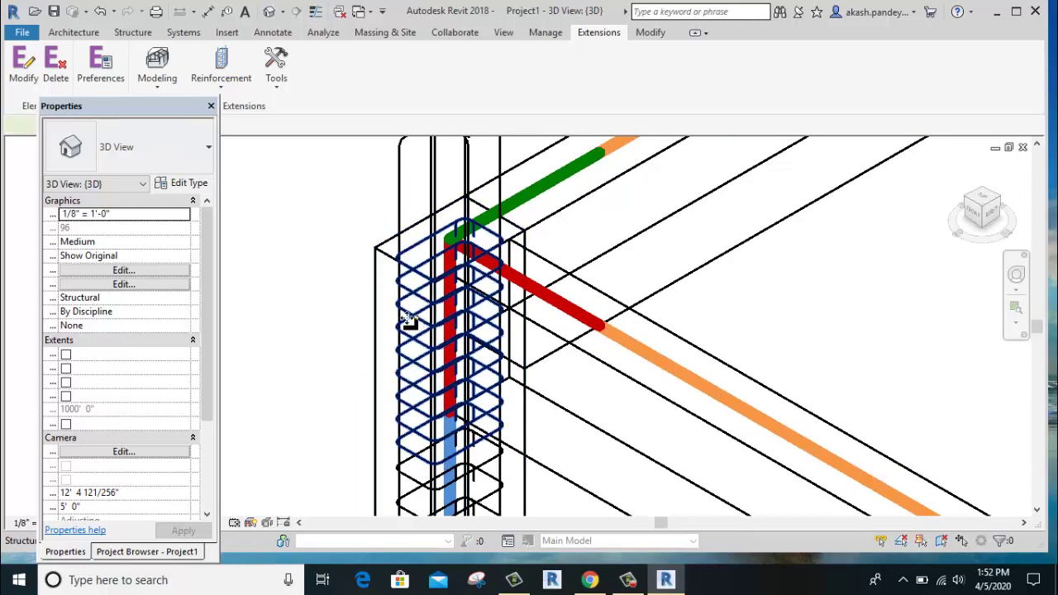
{"action": "left_click", "coordinate": [407, 320]}
{"action": "left_click", "coordinate": [189, 184]}
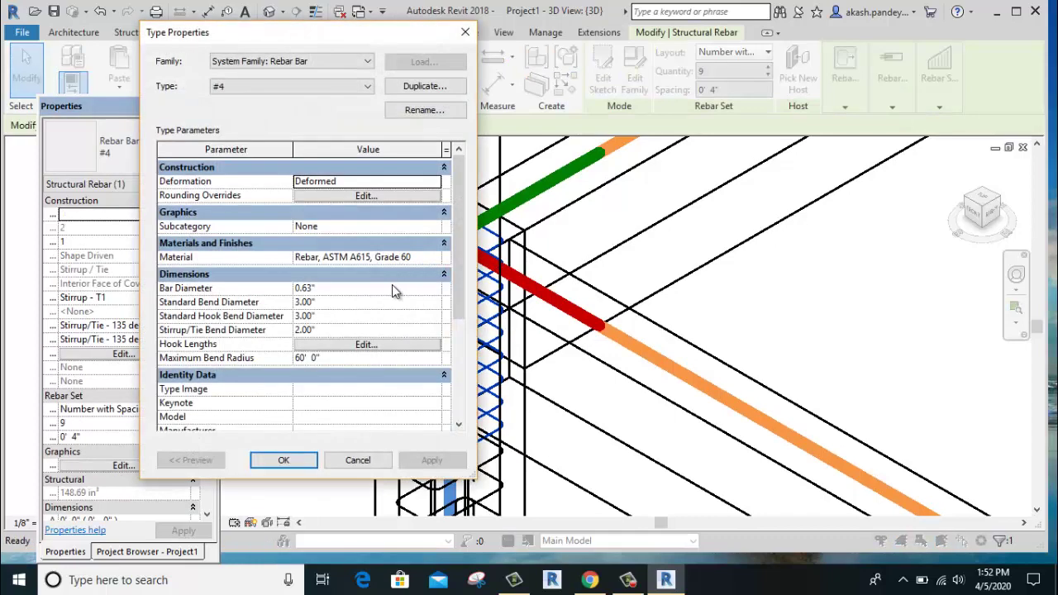
{"action": "left_click", "coordinate": [364, 288]}
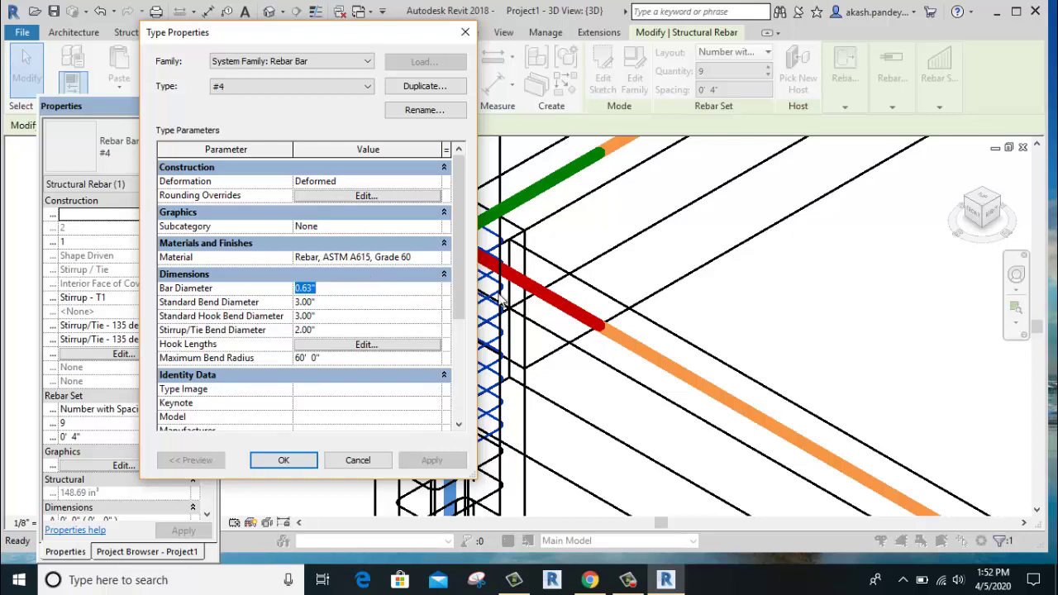
{"action": "left_click", "coordinate": [424, 88]}
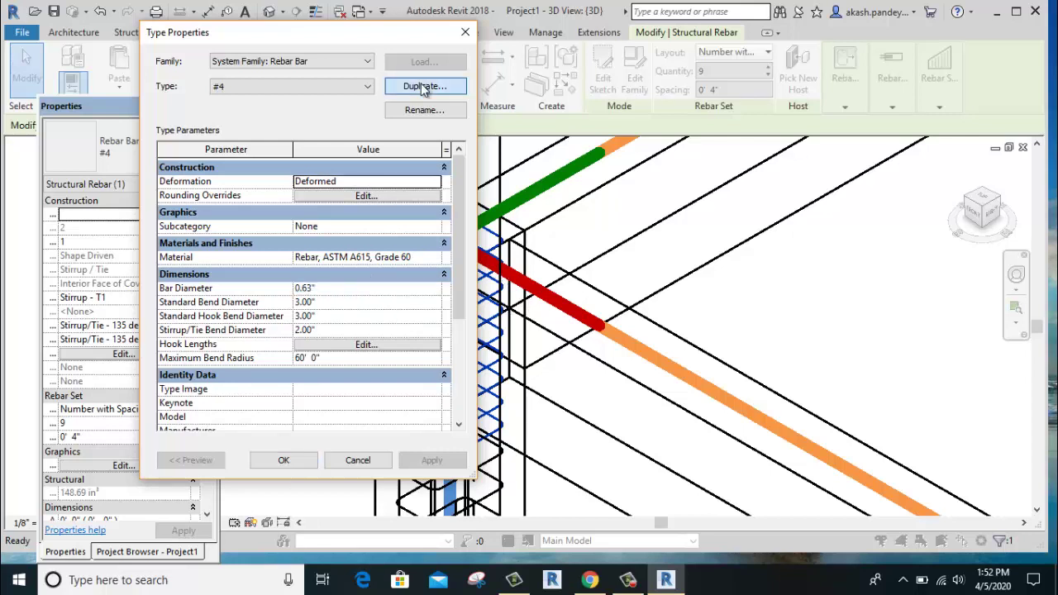
{"action": "left_click", "coordinate": [423, 87]}
{"action": "type", "text": "6"}
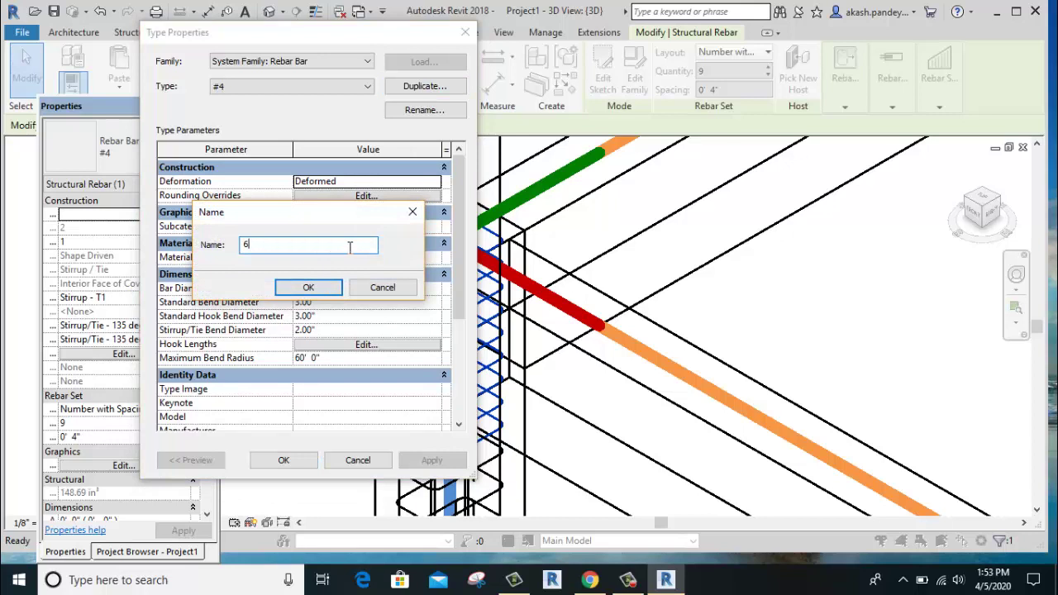
{"action": "key", "text": "BackSpace"}
{"action": "type", "text": "8mm"}
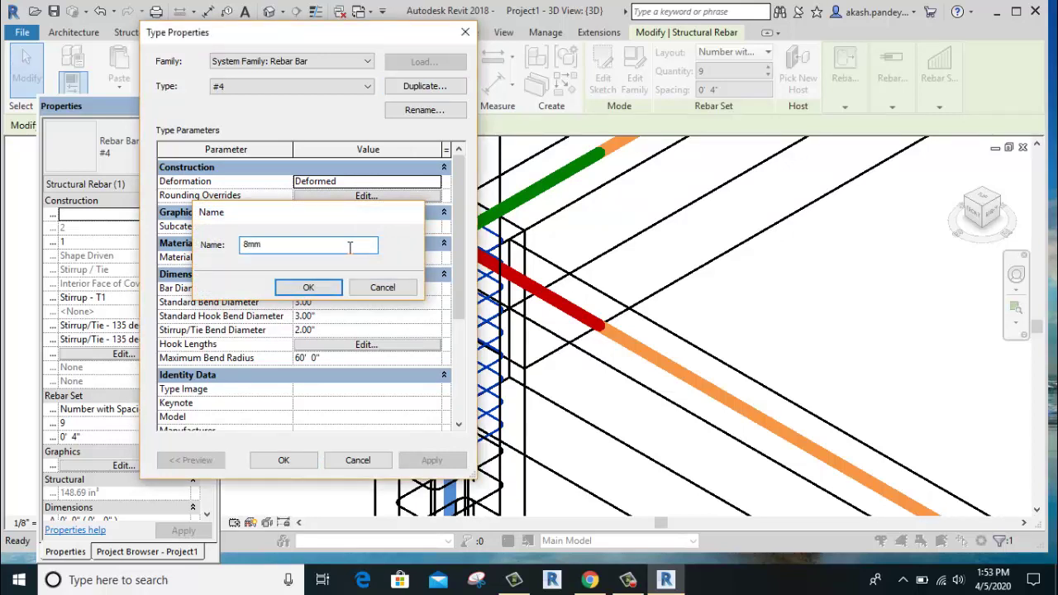
{"action": "key", "text": "Return"}
{"action": "left_click", "coordinate": [355, 291]}
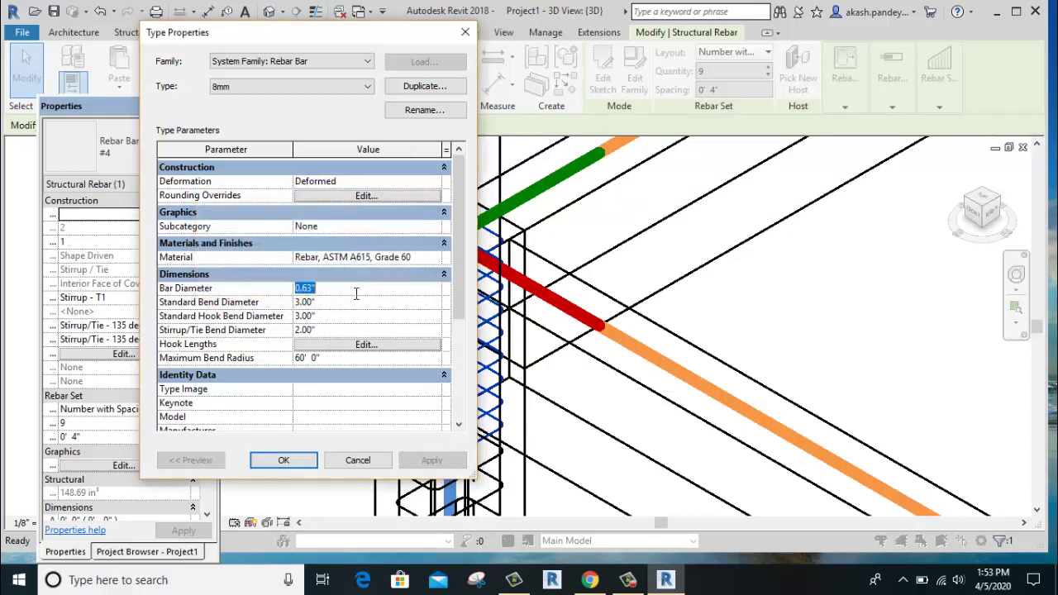
{"action": "type", "text": "8mm"}
{"action": "left_click", "coordinate": [284, 461]}
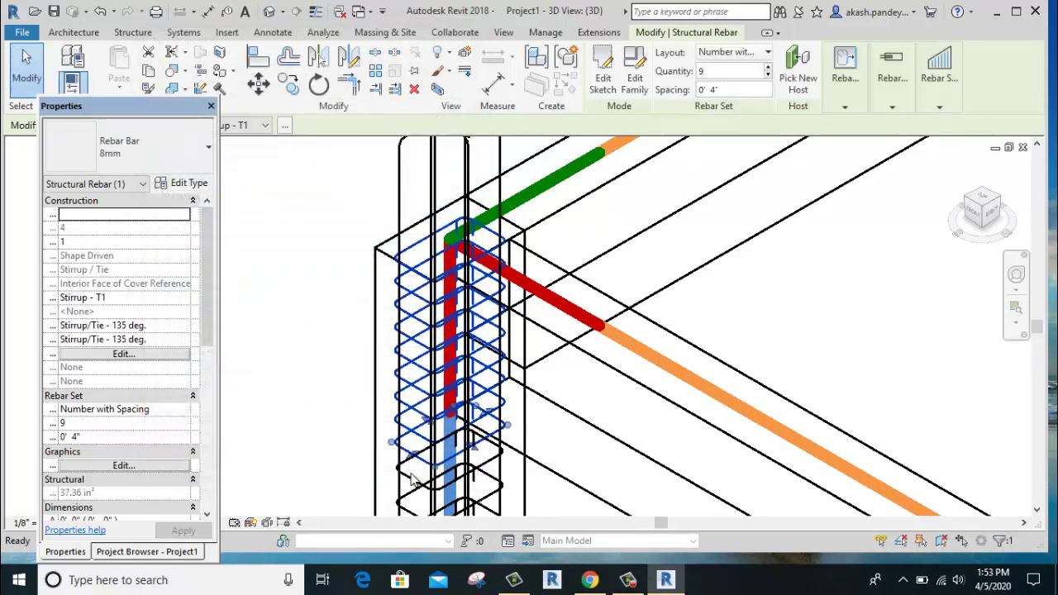
Give the lower stirrup set a duplicated rebar type '4' with an 8 mm bar diameter.
{"action": "left_click", "coordinate": [332, 379]}
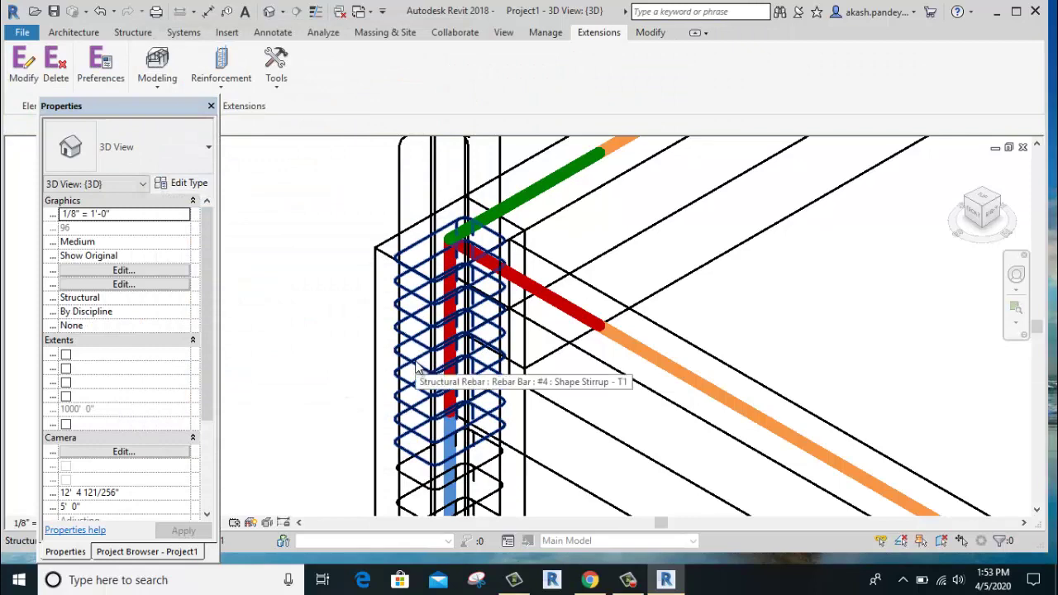
{"action": "middle_click_drag", "start_coordinate": [347, 376], "coordinate": [422, 285]}
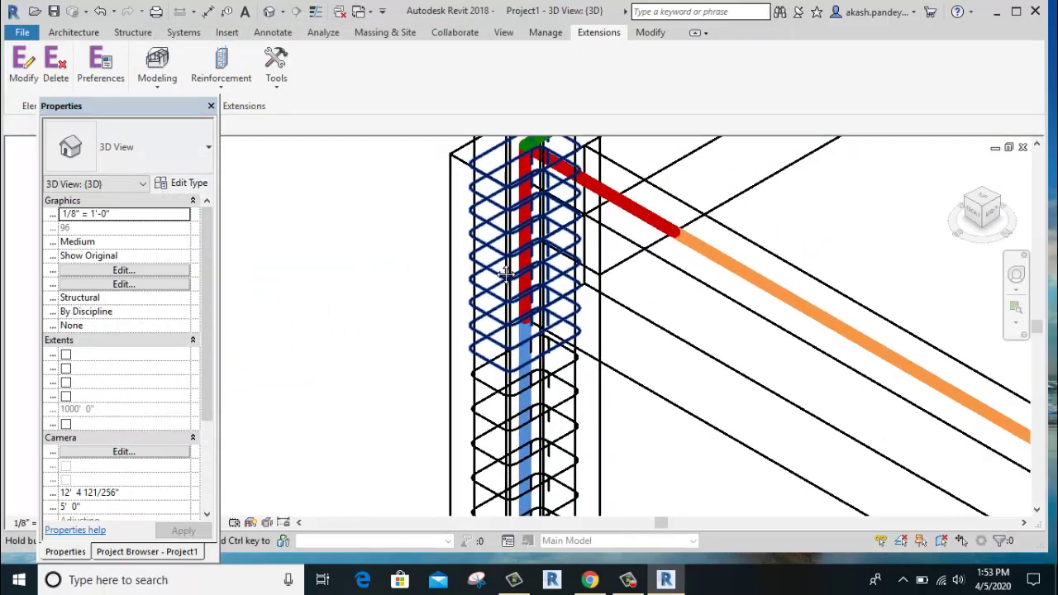
{"action": "left_click", "coordinate": [483, 425]}
{"action": "left_click", "coordinate": [180, 189]}
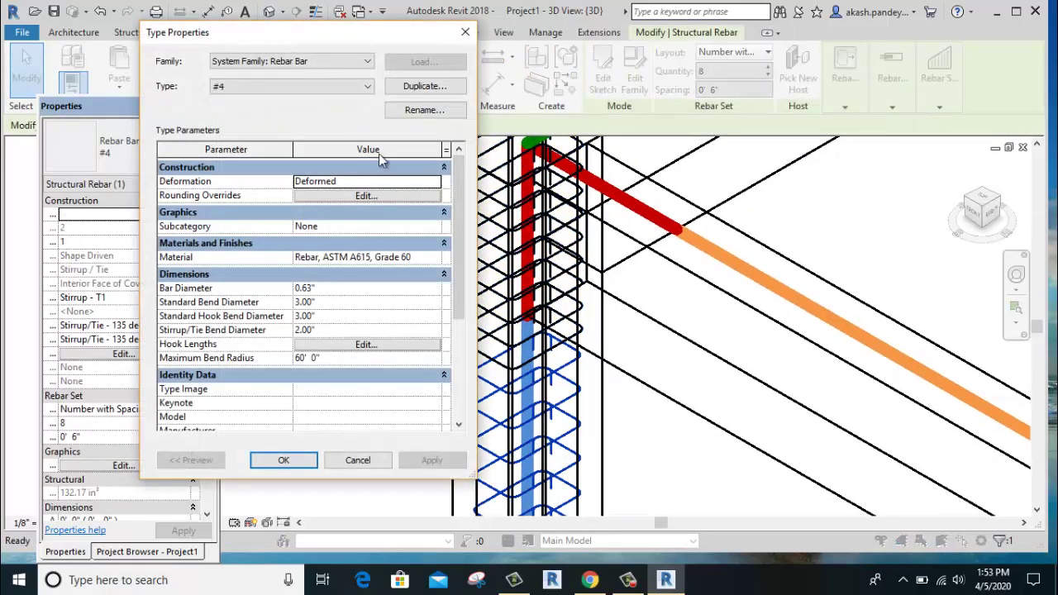
{"action": "left_click", "coordinate": [409, 85]}
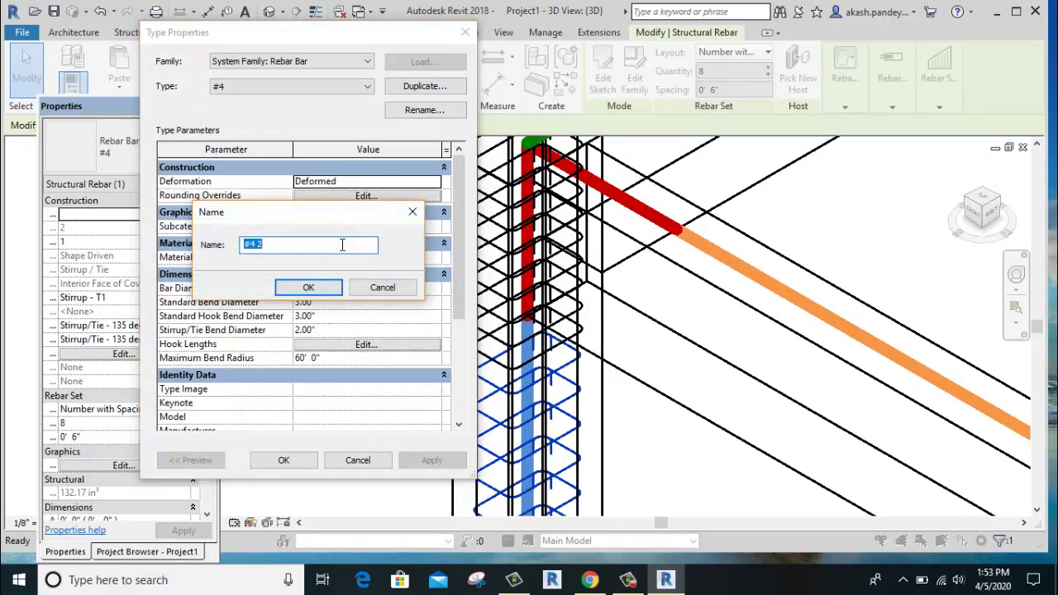
{"action": "type", "text": "4"}
{"action": "left_click", "coordinate": [308, 288]}
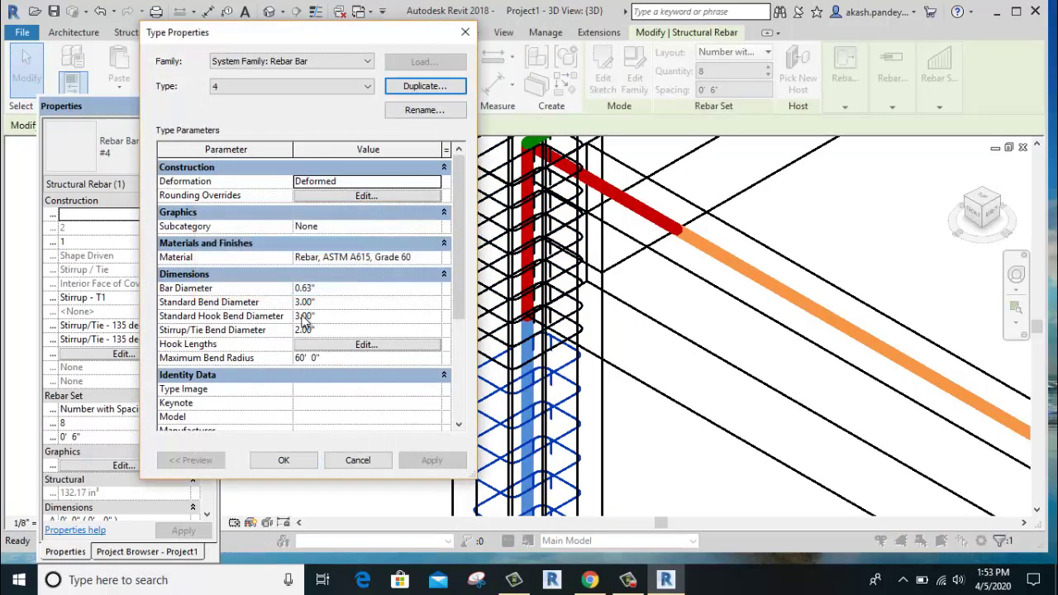
{"action": "left_click", "coordinate": [331, 289]}
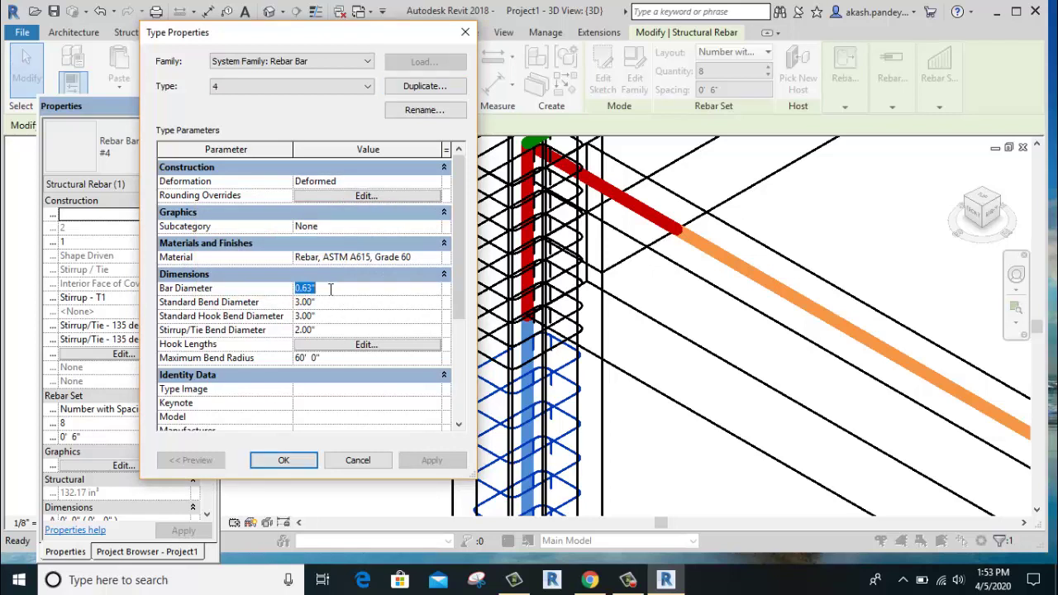
{"action": "type", "text": "8mm"}
{"action": "left_click", "coordinate": [328, 289]}
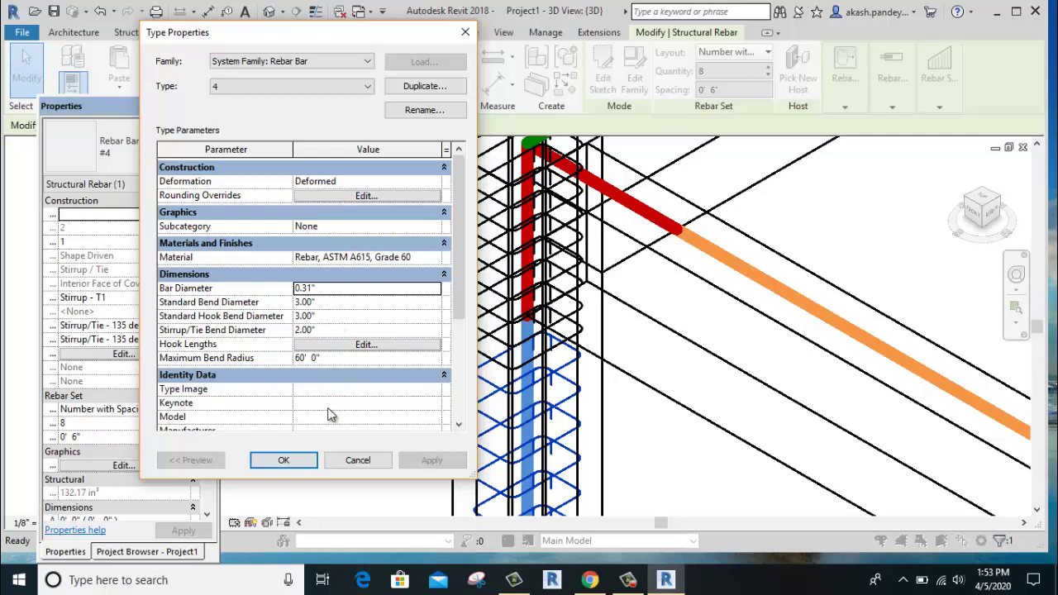
{"action": "left_click", "coordinate": [283, 460]}
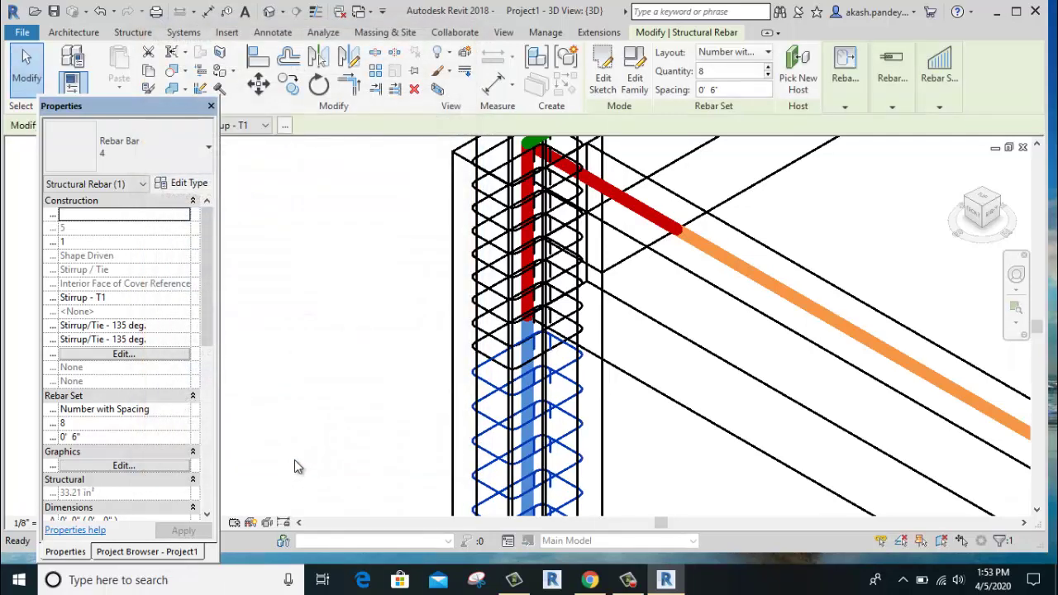
Deselect the stirrups, frame the whole column, beams and corner joint, and select the concrete beam.
{"action": "left_click", "coordinate": [344, 366]}
{"action": "middle_click_drag", "start_coordinate": [345, 366], "coordinate": [431, 236]}
{"action": "scroll", "coordinate": [479, 358], "scroll_direction": "down", "scroll_amount": 3}
{"action": "middle_click_drag", "start_coordinate": [480, 358], "coordinate": [484, 442], "text": "shift"}
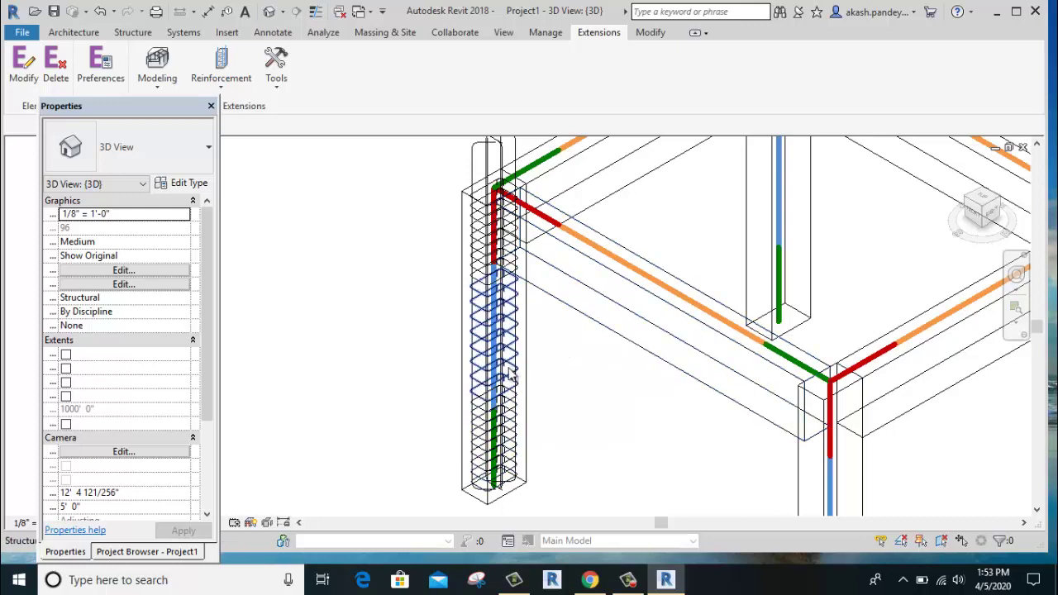
{"action": "middle_click_drag", "start_coordinate": [678, 427], "coordinate": [655, 439], "text": "shift"}
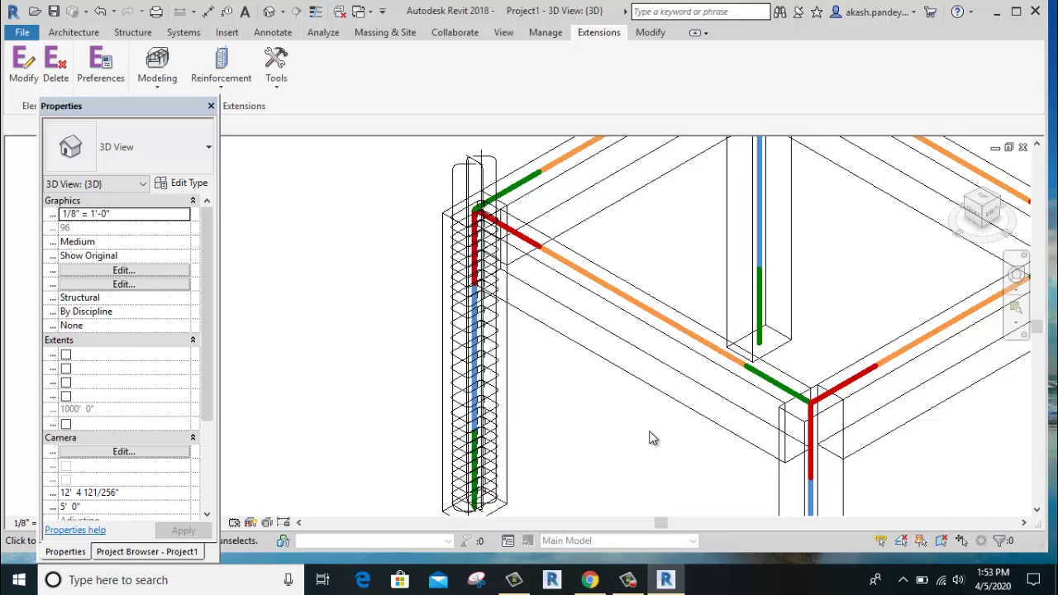
{"action": "left_click", "coordinate": [592, 361]}
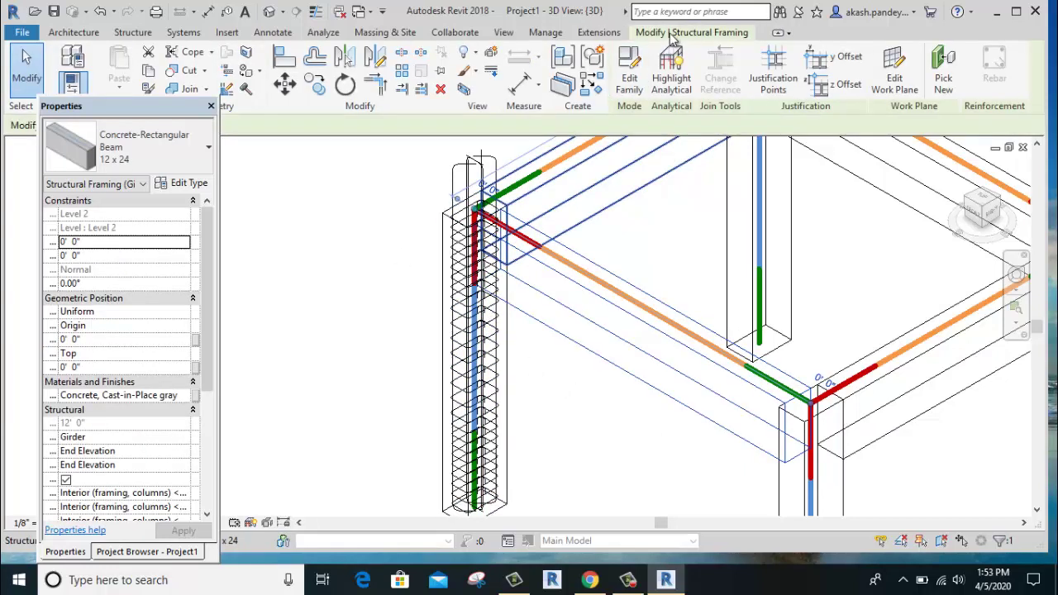
Launch the Extensions beam reinforcement generator for the selected 12 x 24 beam.
{"action": "left_click", "coordinate": [599, 33]}
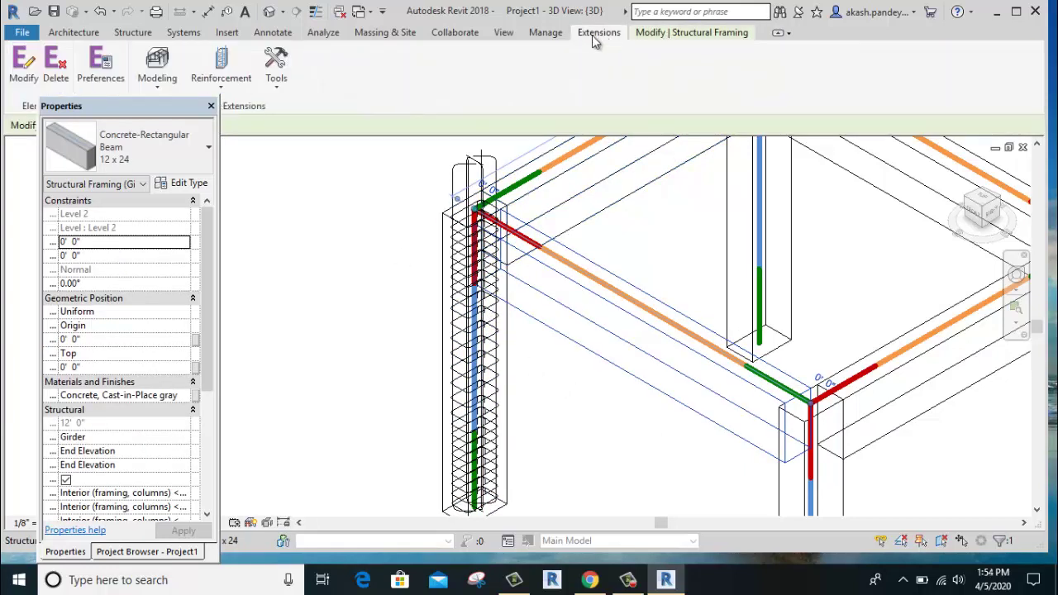
{"action": "left_click", "coordinate": [227, 83]}
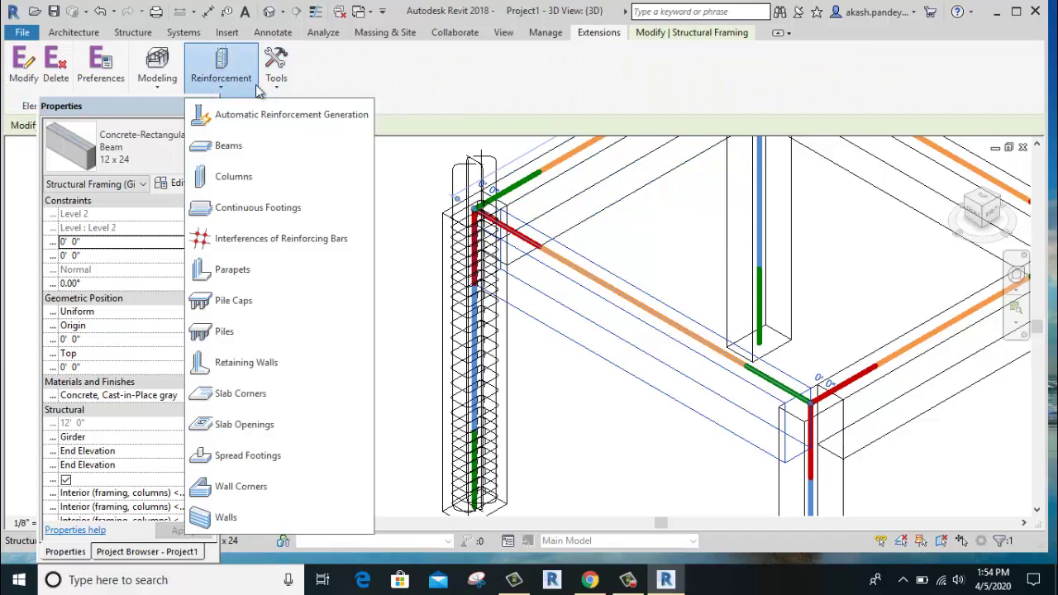
{"action": "left_click", "coordinate": [269, 148]}
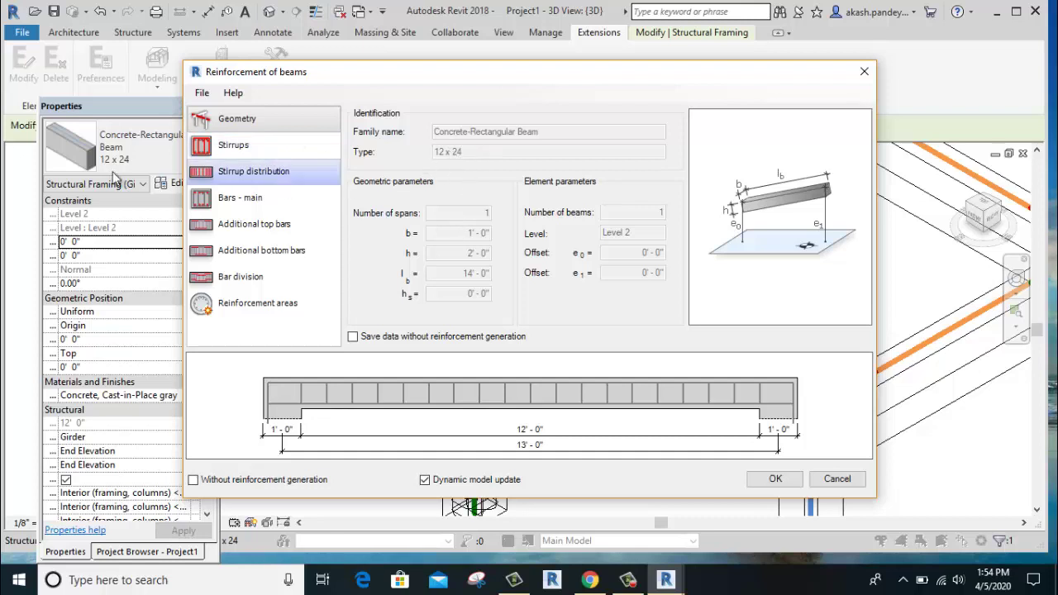
Keep #4 as the beam stirrup bar size.
{"action": "left_click", "coordinate": [241, 146]}
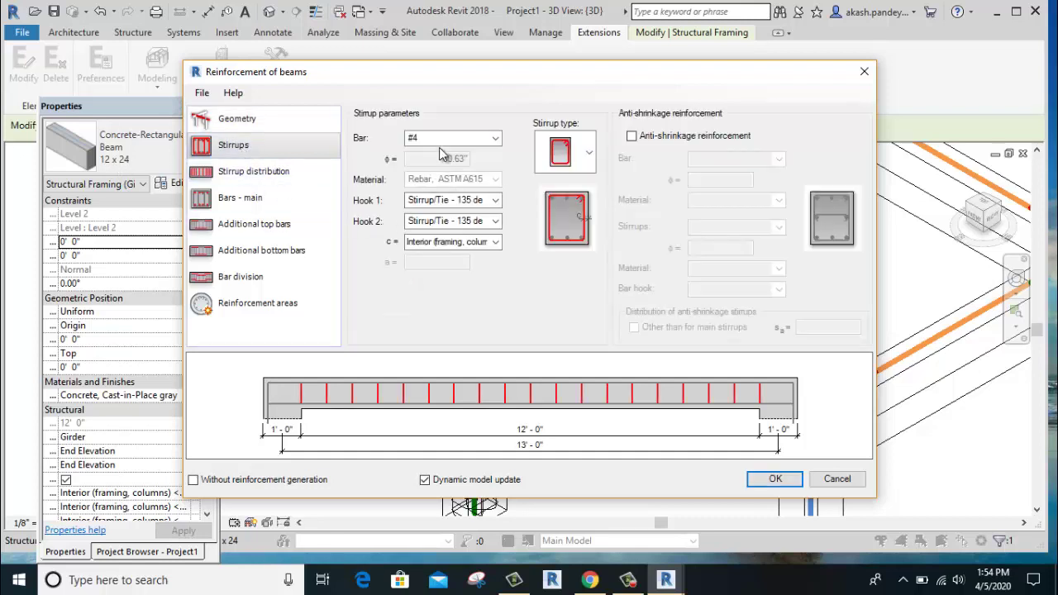
{"action": "left_click", "coordinate": [494, 138]}
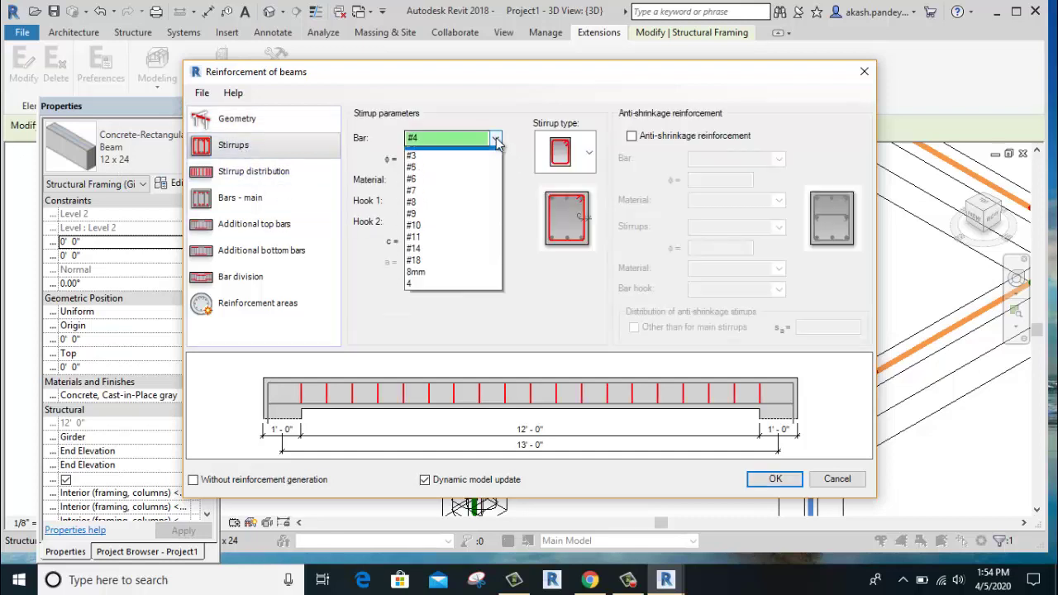
{"action": "left_click", "coordinate": [472, 100]}
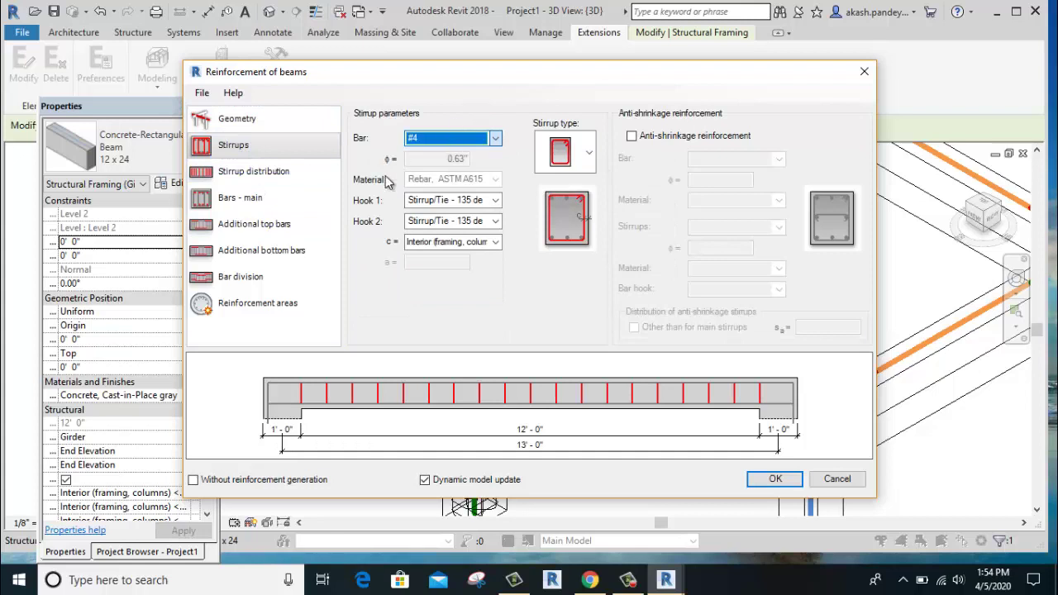
Set a three-zone stirrup distribution with tighter spacing over the last 3', leaving the left-support zone off.
{"action": "left_click", "coordinate": [257, 179]}
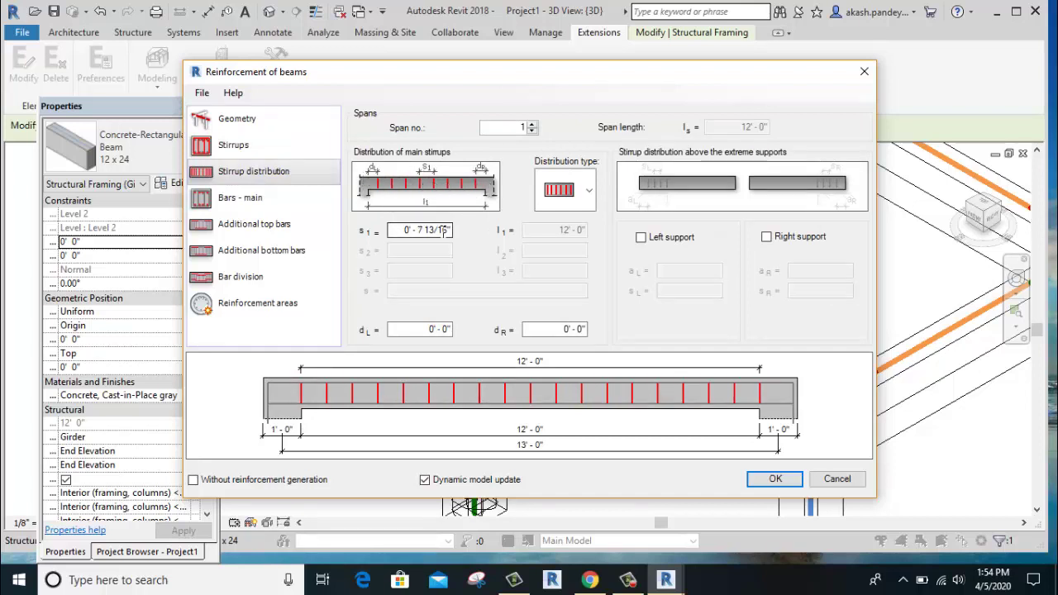
{"action": "left_click_drag", "start_coordinate": [451, 230], "coordinate": [395, 231]}
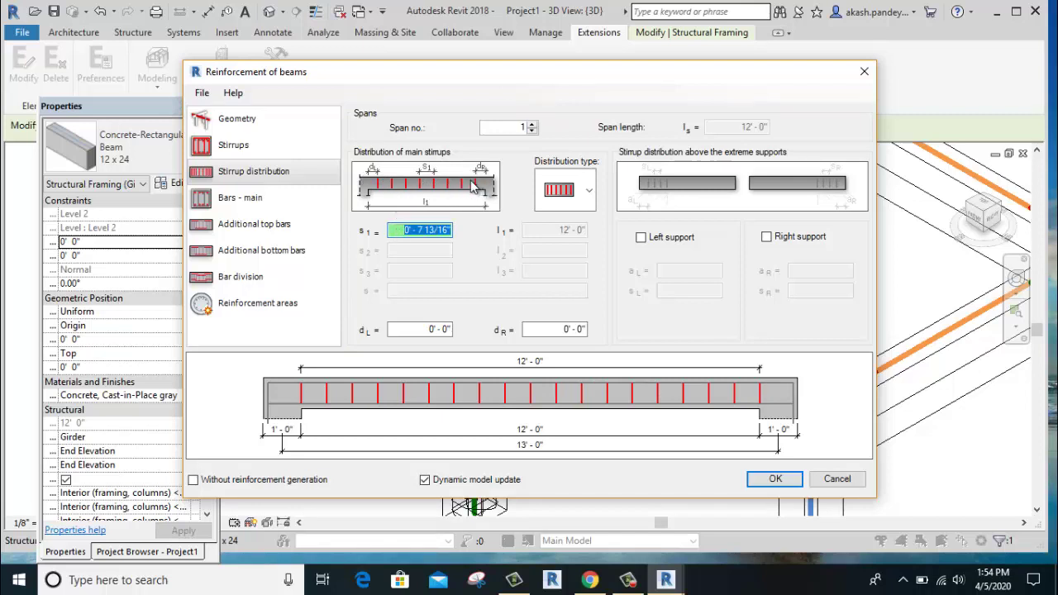
{"action": "left_click", "coordinate": [591, 202]}
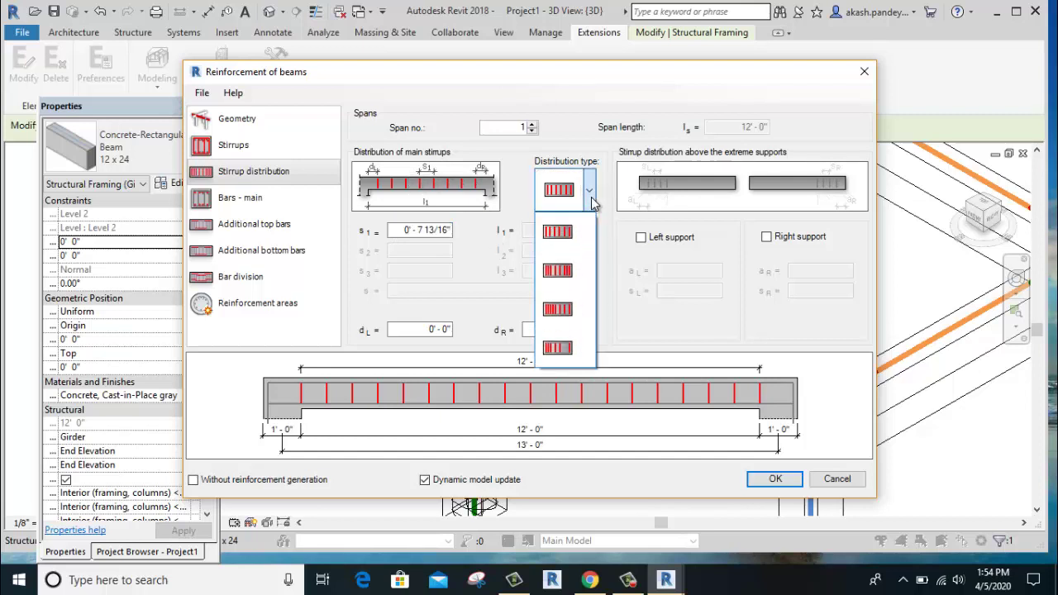
{"action": "left_click", "coordinate": [559, 272]}
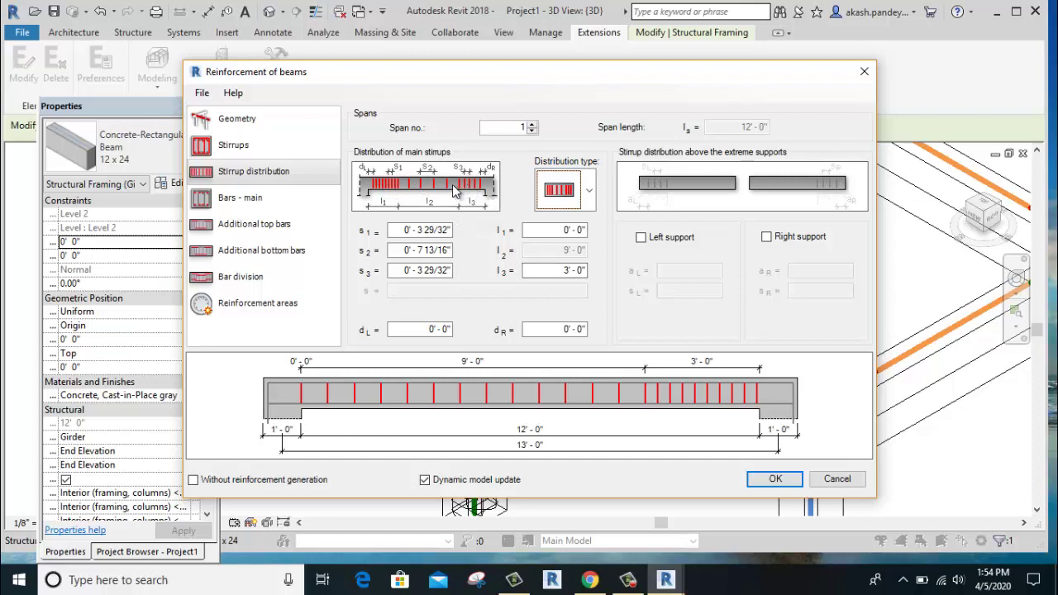
{"action": "mouse_move", "coordinate": [405, 231]}
{"action": "left_mouse_down"}
{"action": "mouse_move", "coordinate": [460, 236]}
{"action": "mouse_move", "coordinate": [449, 270]}
{"action": "left_mouse_up"}
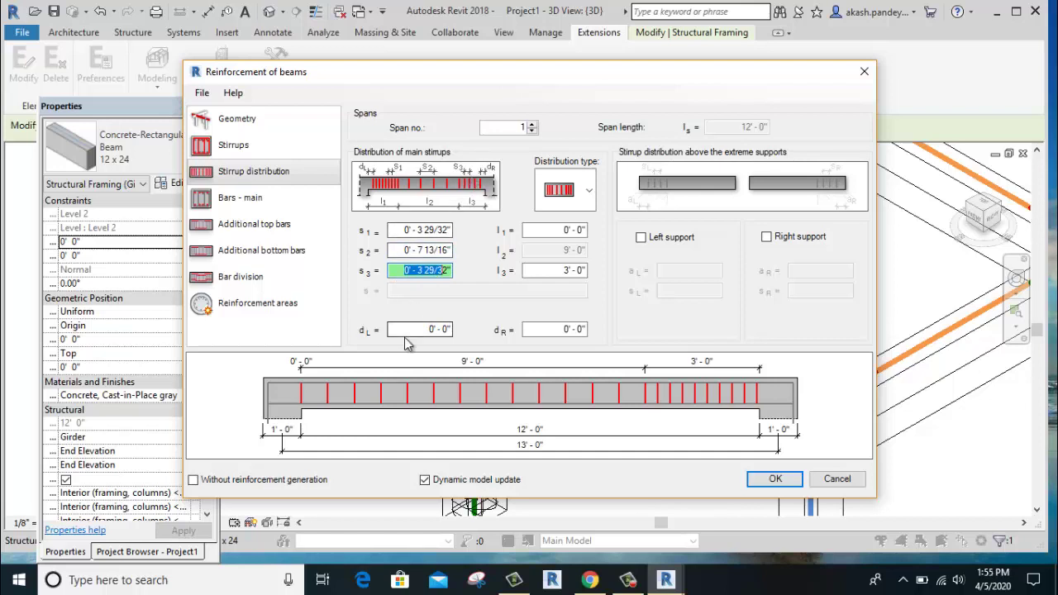
{"action": "left_click_drag", "start_coordinate": [418, 330], "coordinate": [493, 331]}
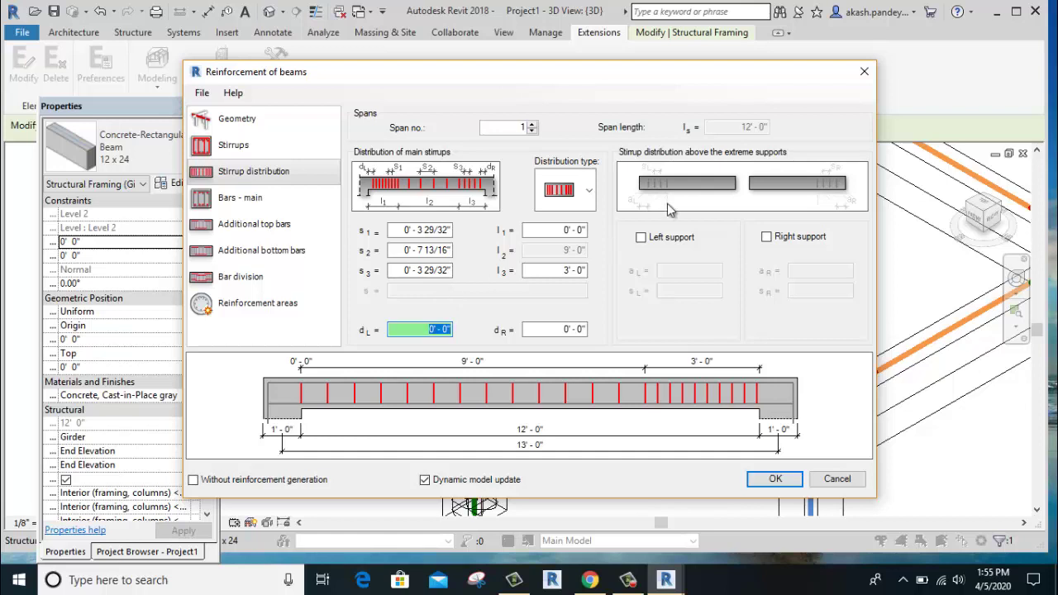
{"action": "left_click", "coordinate": [592, 192]}
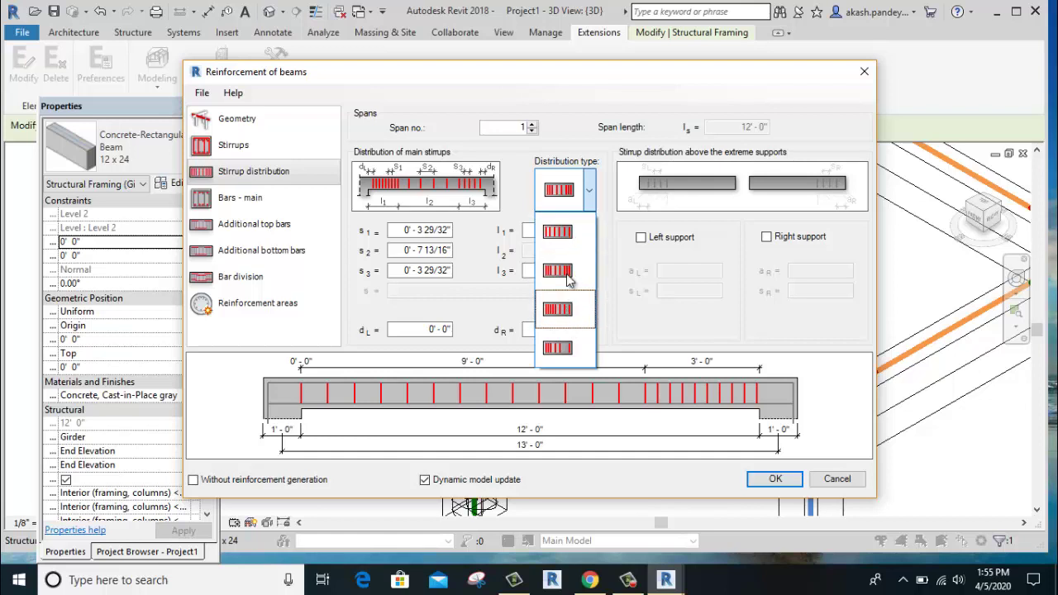
{"action": "left_click", "coordinate": [570, 134]}
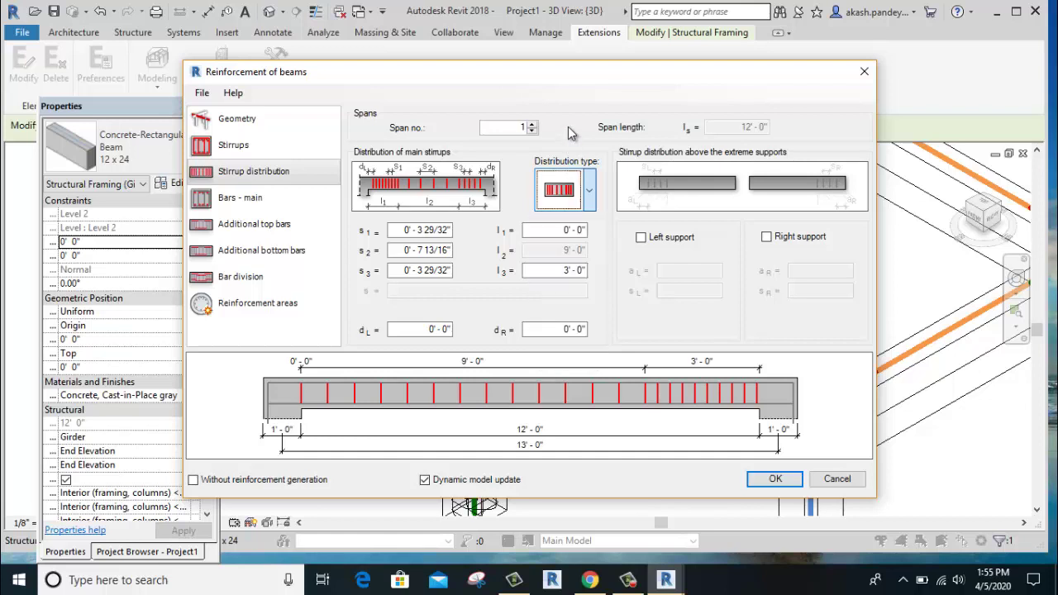
{"action": "left_click", "coordinate": [641, 238]}
{"action": "left_click", "coordinate": [640, 237]}
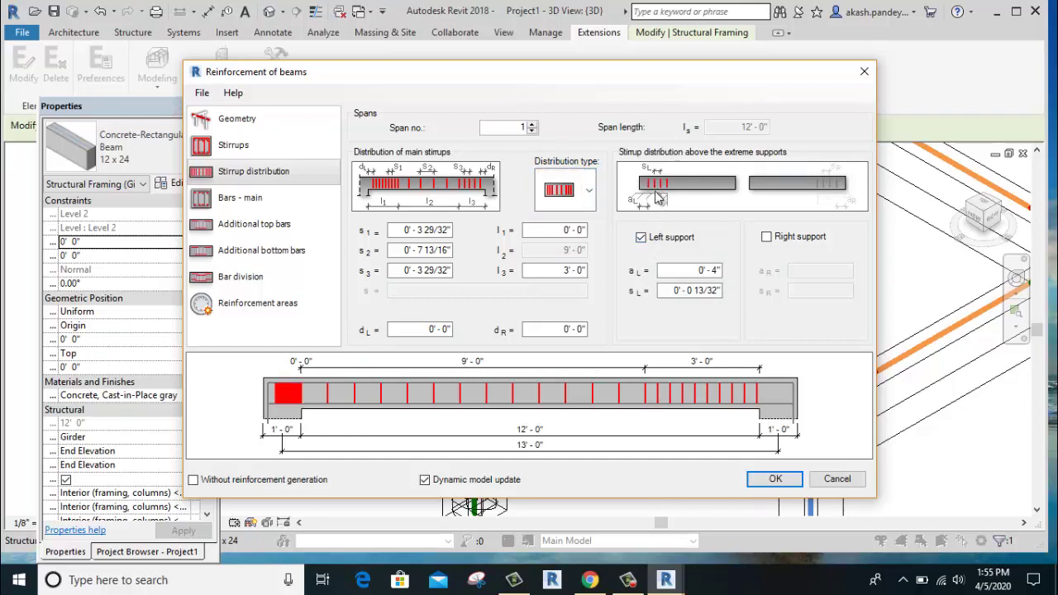
{"action": "left_click", "coordinate": [641, 237]}
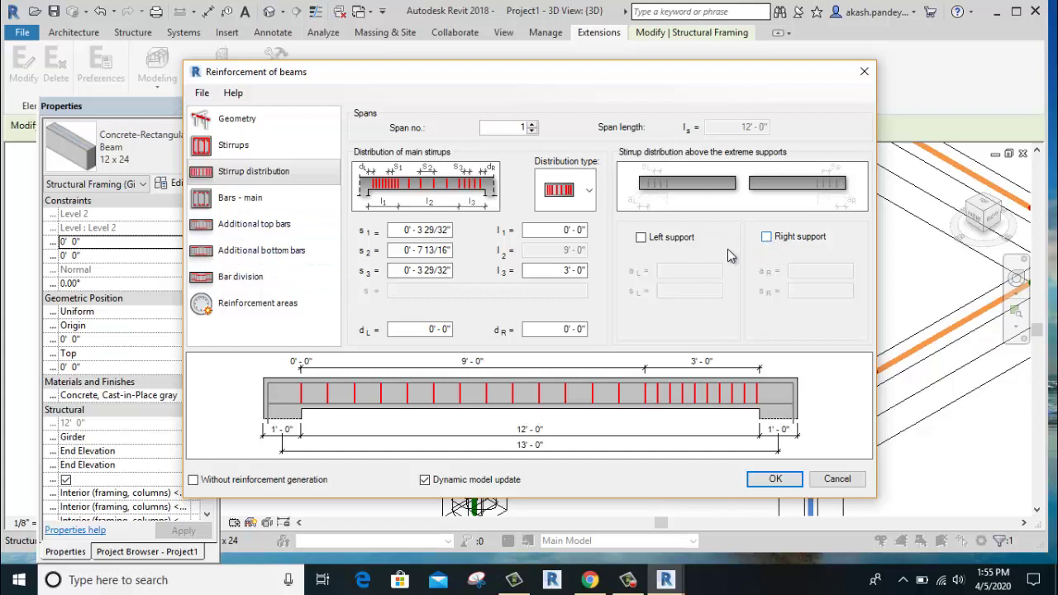
{"action": "left_click", "coordinate": [244, 202]}
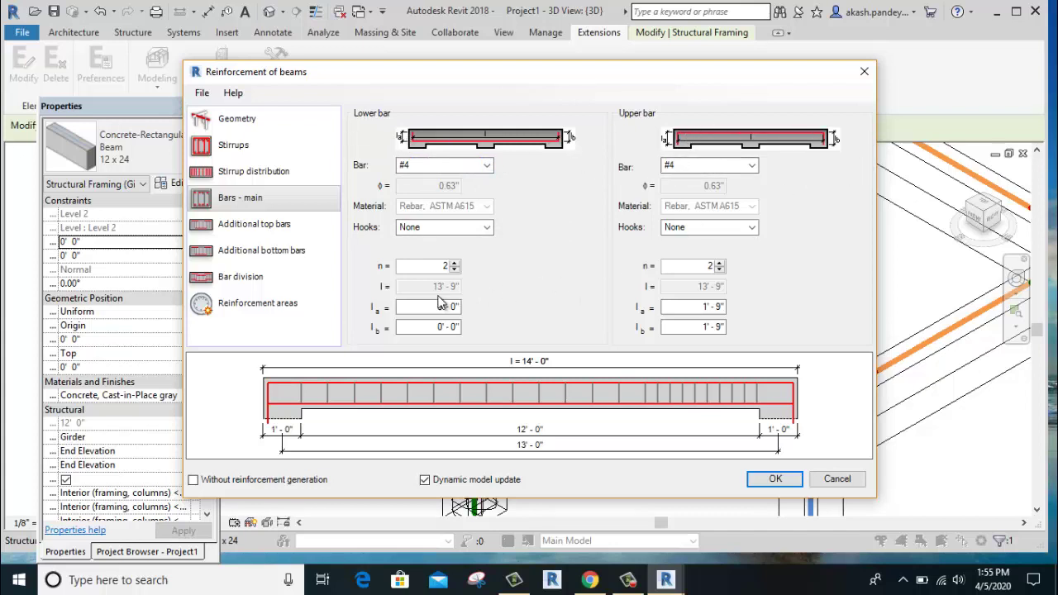
Keep #4 lower main bars with two bars each top and bottom.
{"action": "left_click", "coordinate": [486, 165]}
{"action": "left_click", "coordinate": [438, 183]}
{"action": "left_click", "coordinate": [442, 266]}
{"action": "left_click", "coordinate": [702, 266]}
{"action": "left_click", "coordinate": [279, 225]}
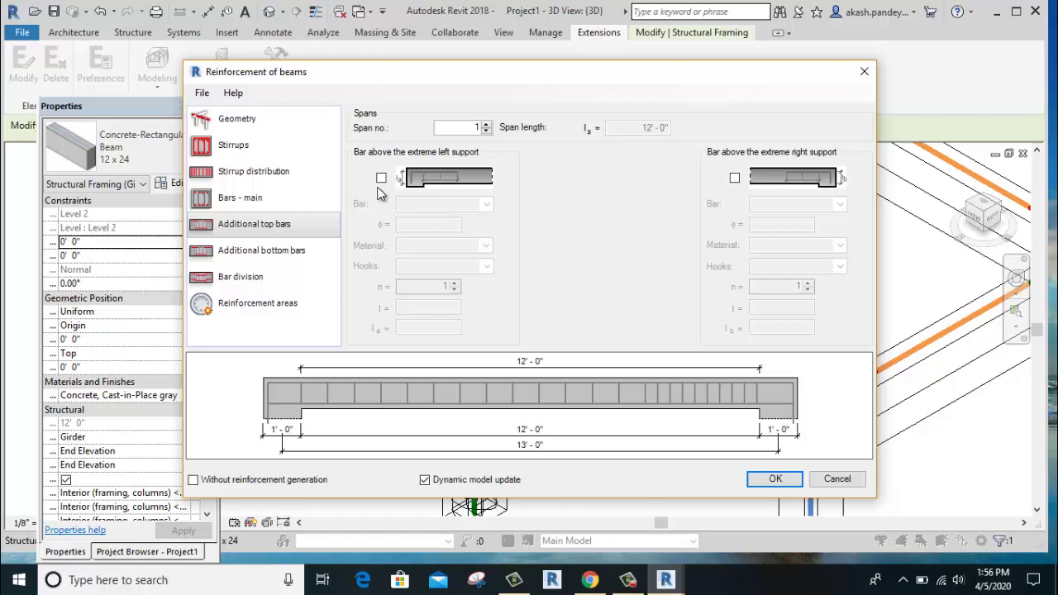
Add a #4 top bar over the right support and #4 bottom bars at the left support, span and right support.
{"action": "left_click", "coordinate": [381, 177]}
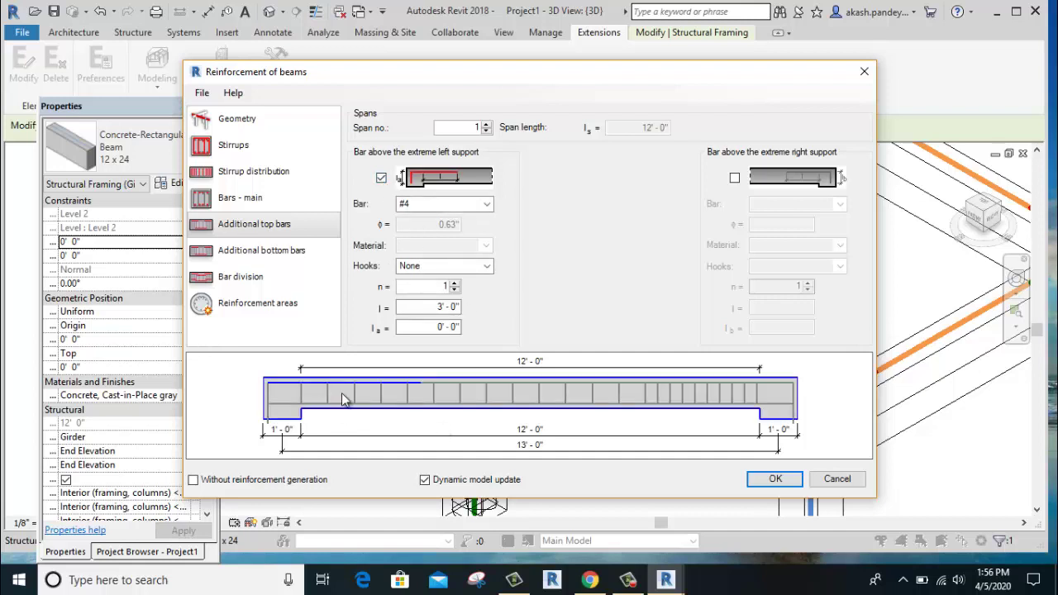
{"action": "left_click", "coordinate": [734, 178]}
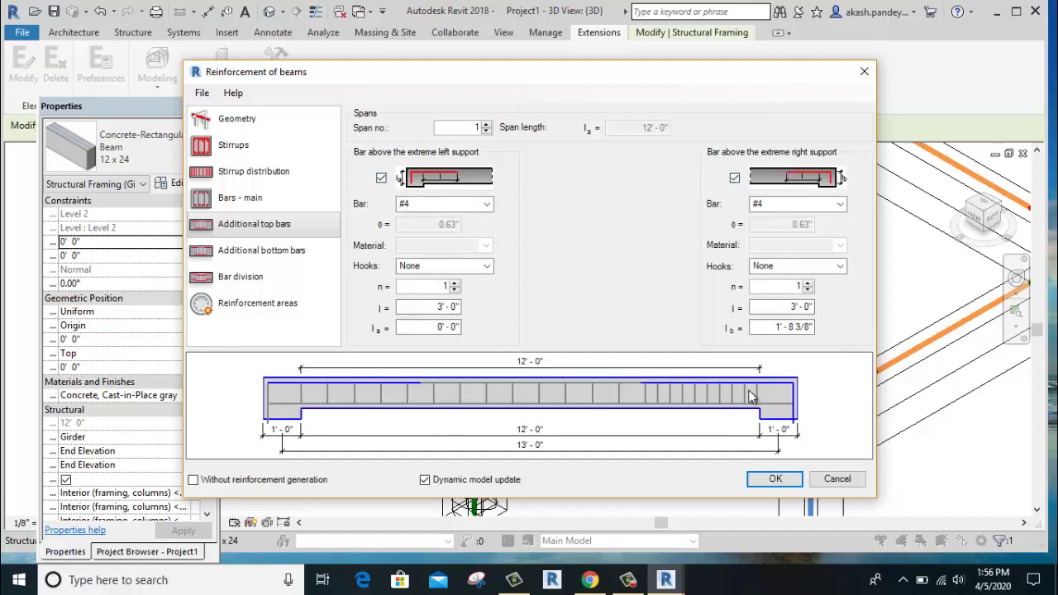
{"action": "left_click", "coordinate": [260, 255]}
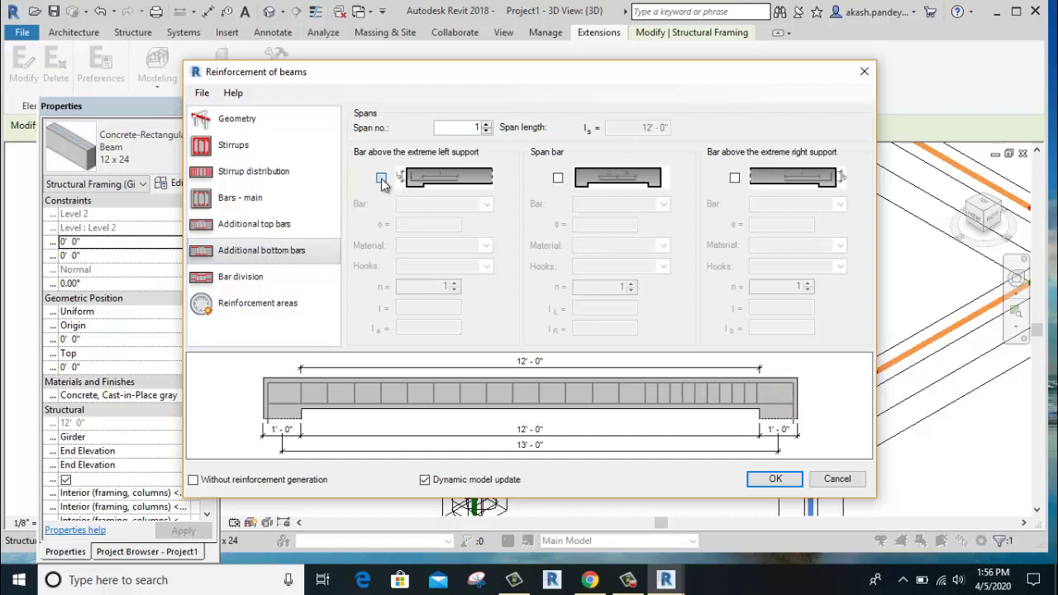
{"action": "left_click", "coordinate": [381, 178]}
{"action": "left_click", "coordinate": [558, 180]}
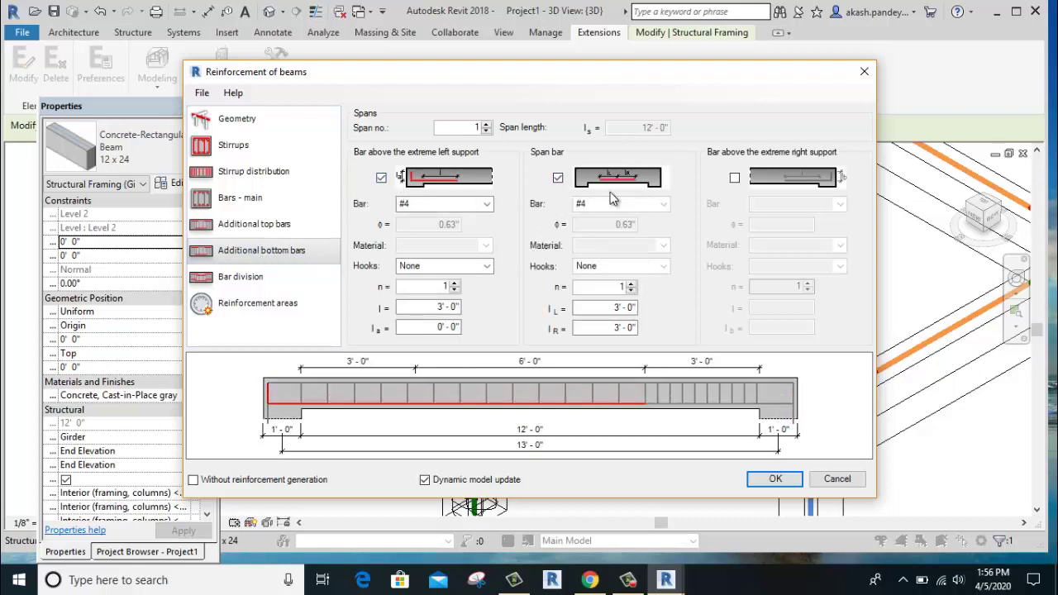
{"action": "left_click", "coordinate": [735, 178]}
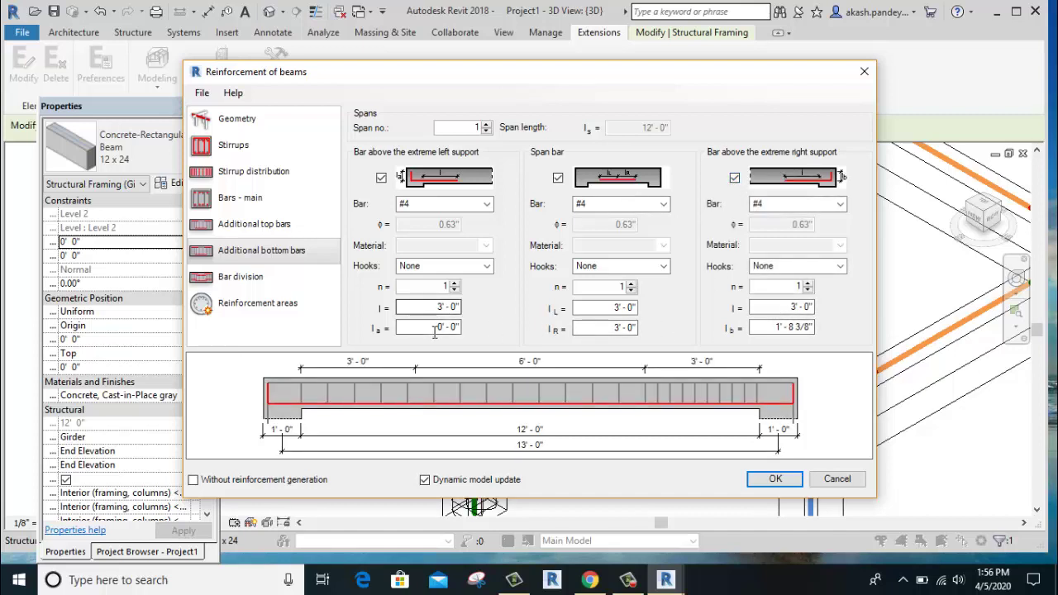
{"action": "left_click", "coordinate": [447, 306]}
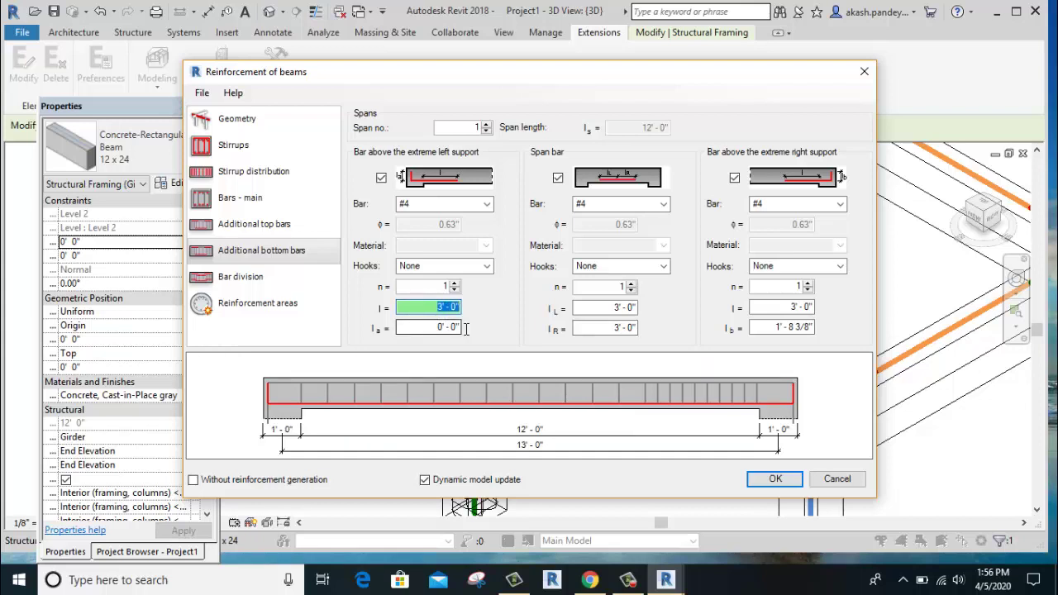
{"action": "left_click", "coordinate": [262, 279]}
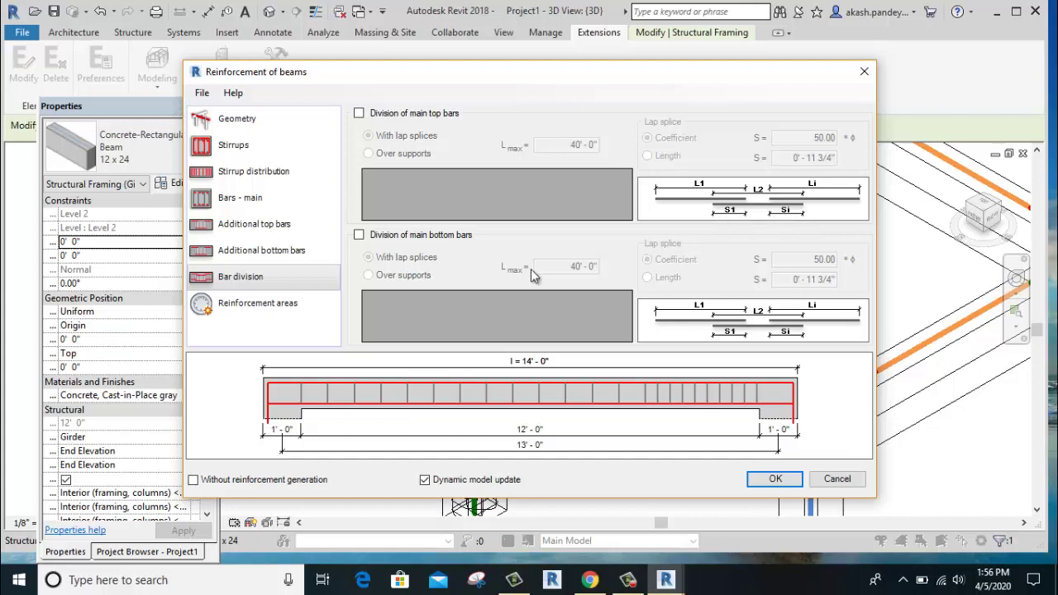
Review the reinforcement areas and leave main bottom bar division turned off.
{"action": "left_click", "coordinate": [255, 313]}
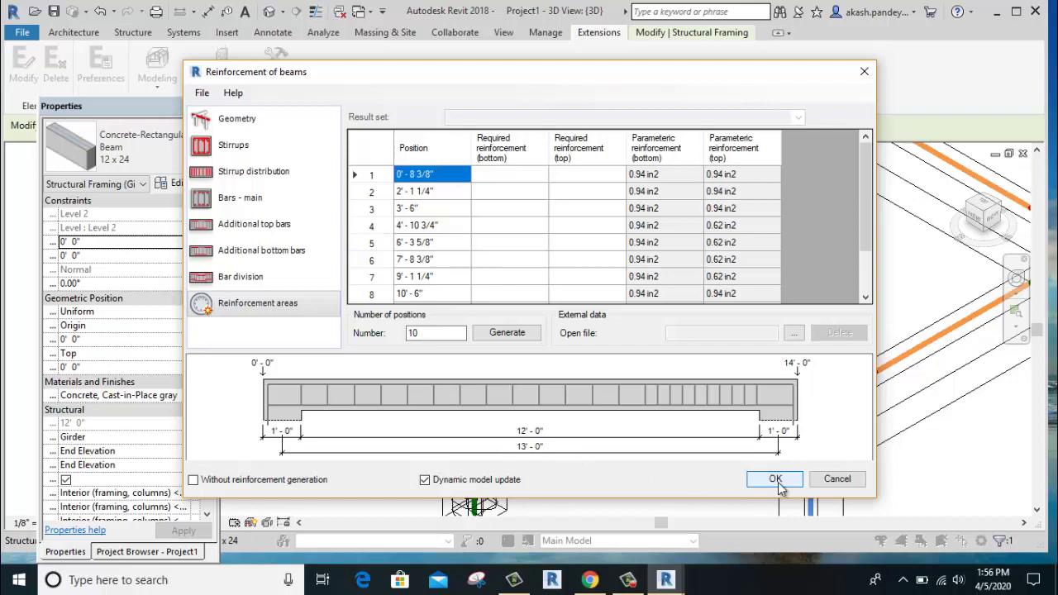
{"action": "left_click", "coordinate": [245, 279]}
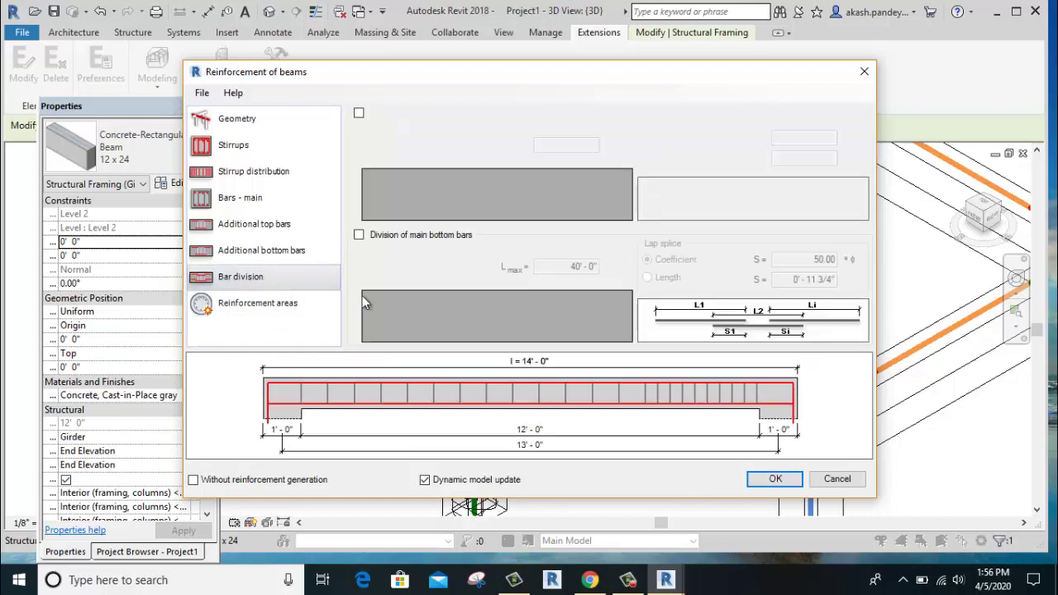
{"action": "left_click", "coordinate": [359, 235]}
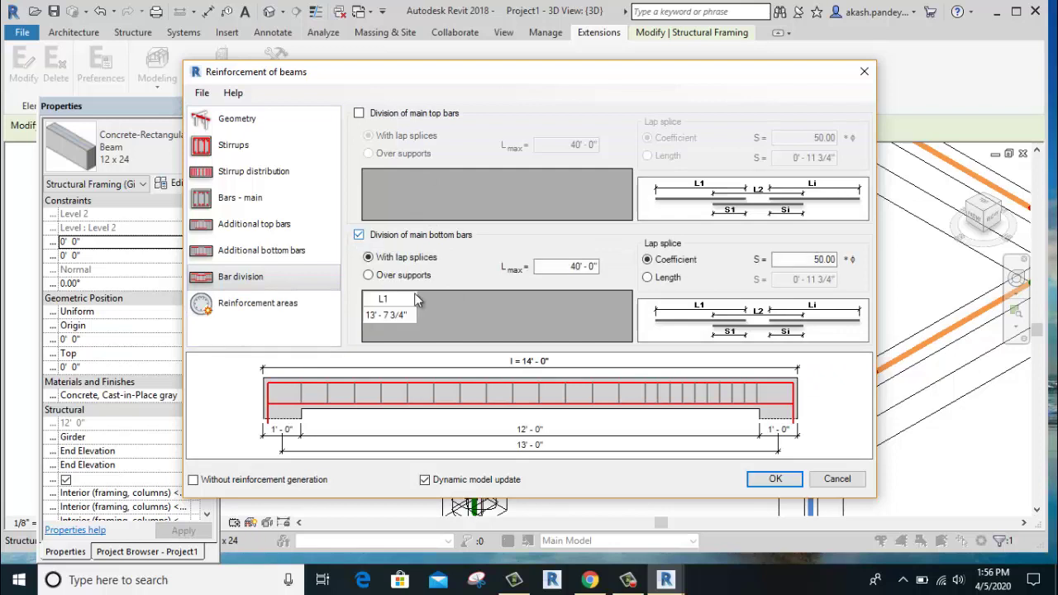
{"action": "left_click", "coordinate": [358, 235]}
Check the additional bottom and top bar settings, then generate the beam reinforcement.
{"action": "left_click", "coordinate": [265, 258]}
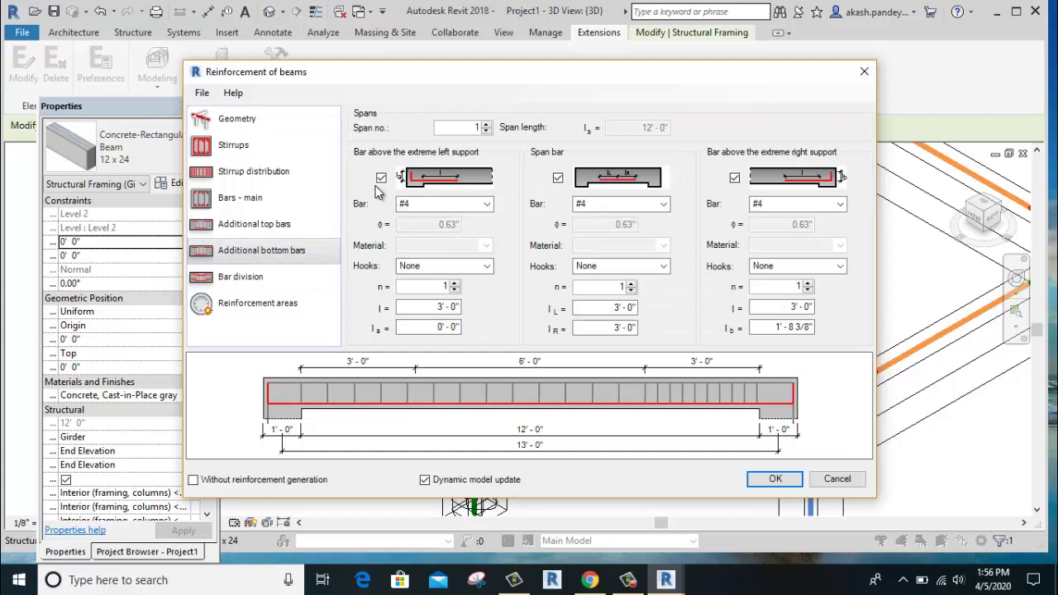
{"action": "left_click", "coordinate": [224, 226]}
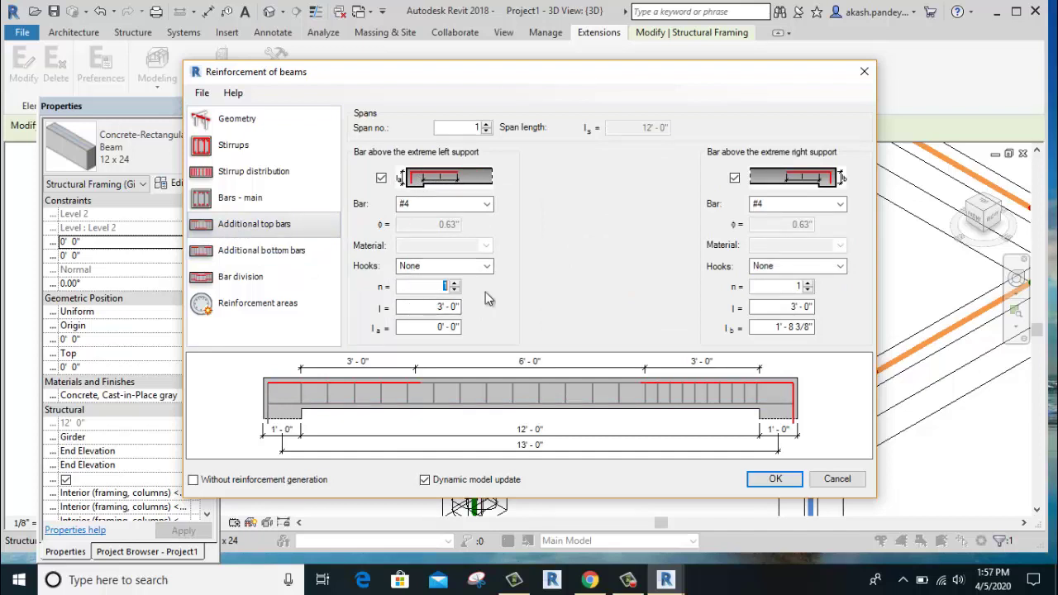
{"action": "left_click", "coordinate": [767, 483]}
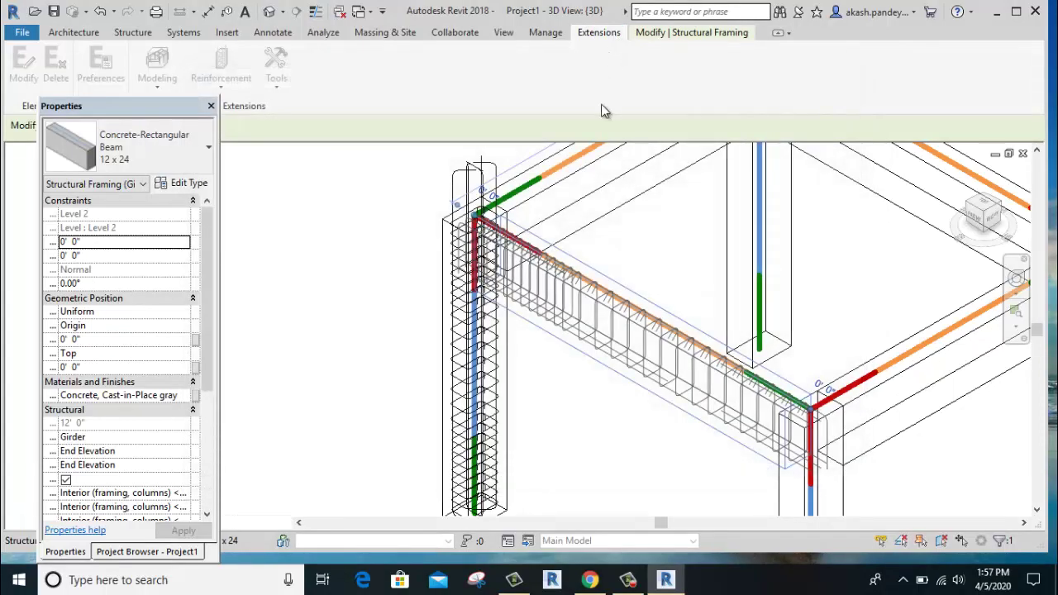
Deselect the 12 x 24 beam and zoom out to view its new stirrups and bars in the frame.
{"action": "left_click", "coordinate": [659, 264]}
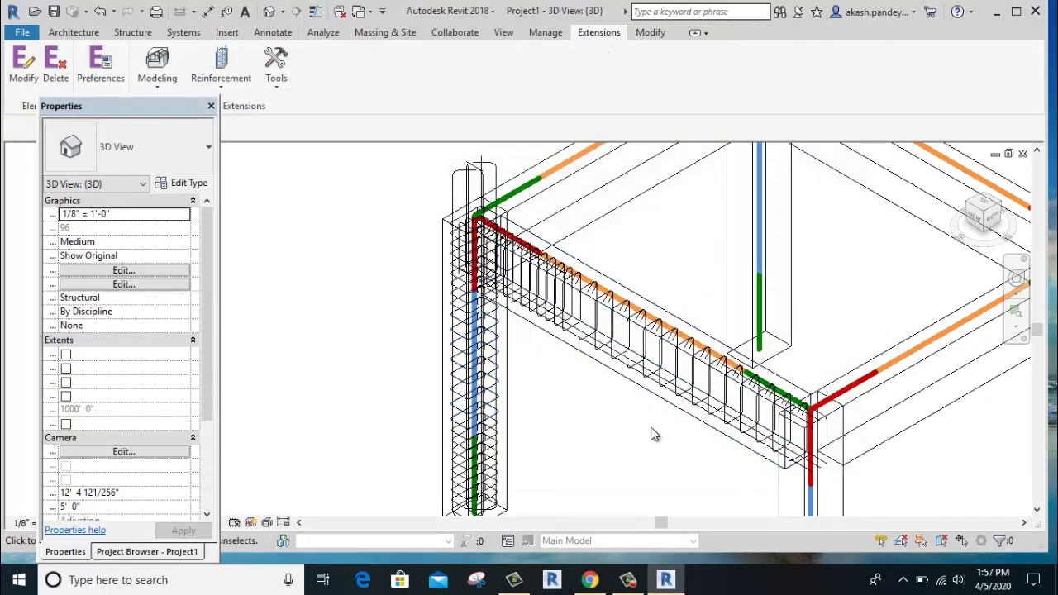
{"action": "scroll", "coordinate": [652, 432], "scroll_direction": "down", "scroll_amount": 3}
{"action": "scroll", "coordinate": [597, 402], "scroll_direction": "up", "scroll_amount": 2}
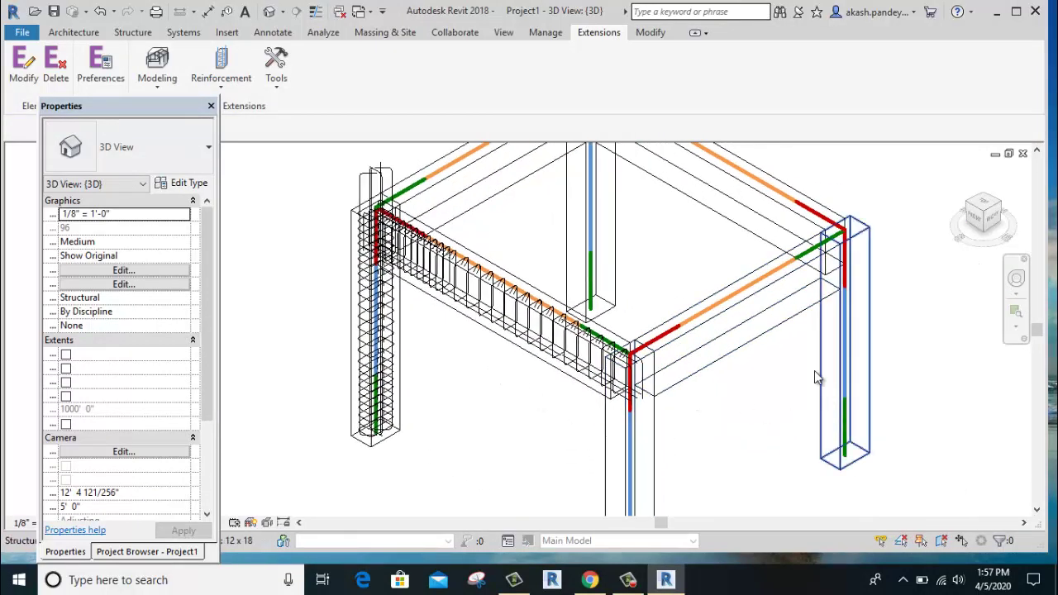
{"action": "scroll", "coordinate": [575, 306], "scroll_direction": "down", "scroll_amount": 1}
{"action": "scroll", "coordinate": [575, 306], "scroll_direction": "down", "scroll_amount": 1}
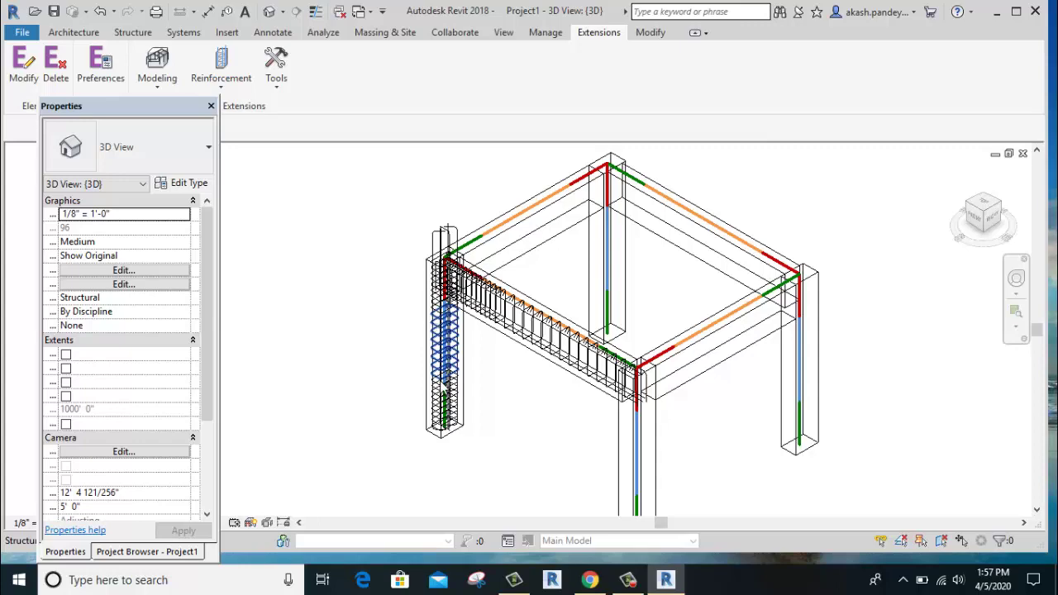
In Autodesk Account, scroll the products list to Revit and open its downloads for the 2020 Win 64 installer.
{"action": "mouse_move", "coordinate": [590, 579]}
{"action": "left_click", "coordinate": [560, 521]}
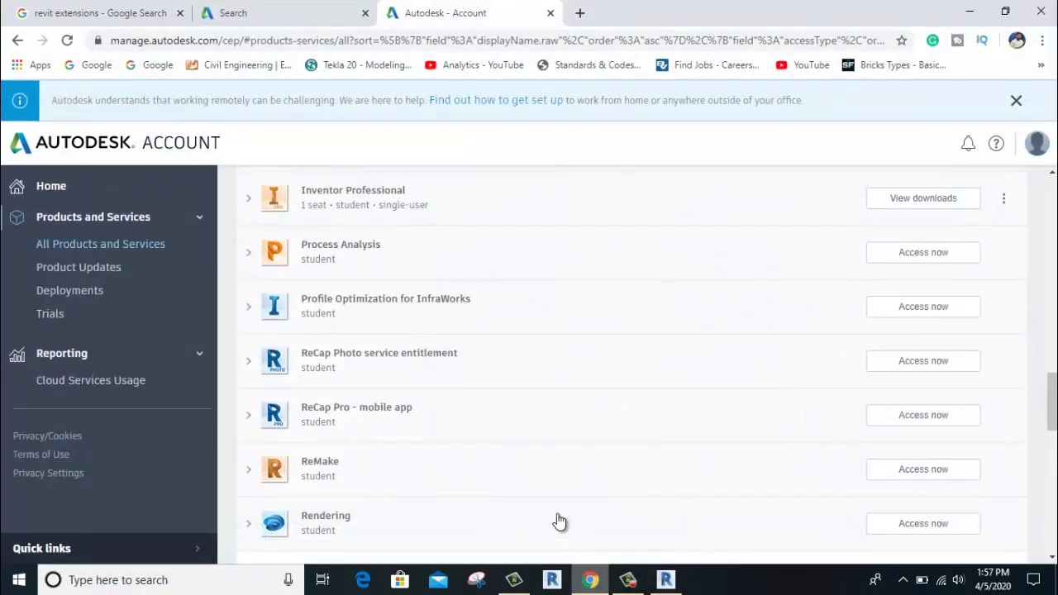
{"action": "left_click_drag", "start_coordinate": [1052, 401], "coordinate": [1052, 342]}
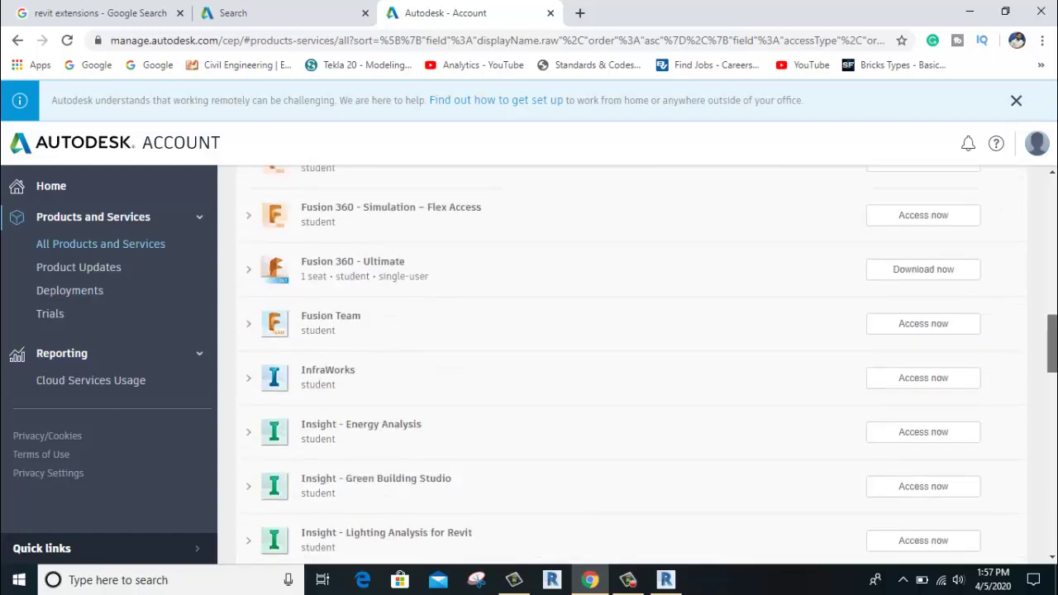
{"action": "scroll", "coordinate": [323, 374], "scroll_direction": "up", "scroll_amount": 5}
{"action": "scroll", "coordinate": [322, 374], "scroll_direction": "up", "scroll_amount": 6}
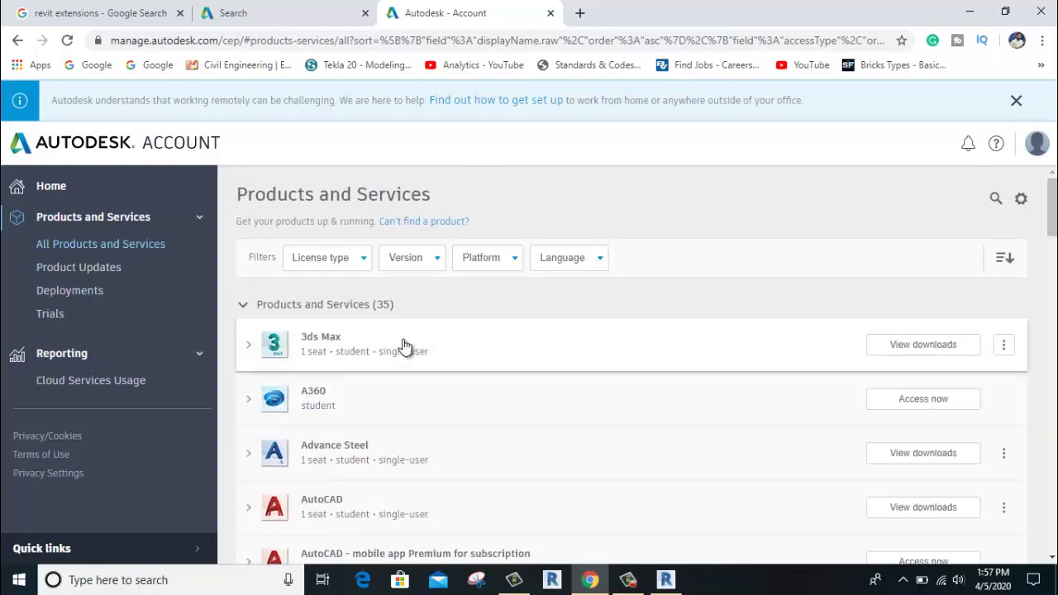
{"action": "scroll", "coordinate": [413, 372], "scroll_direction": "down", "scroll_amount": 8}
{"action": "scroll", "coordinate": [446, 409], "scroll_direction": "down", "scroll_amount": 5}
{"action": "scroll", "coordinate": [465, 419], "scroll_direction": "down", "scroll_amount": 3}
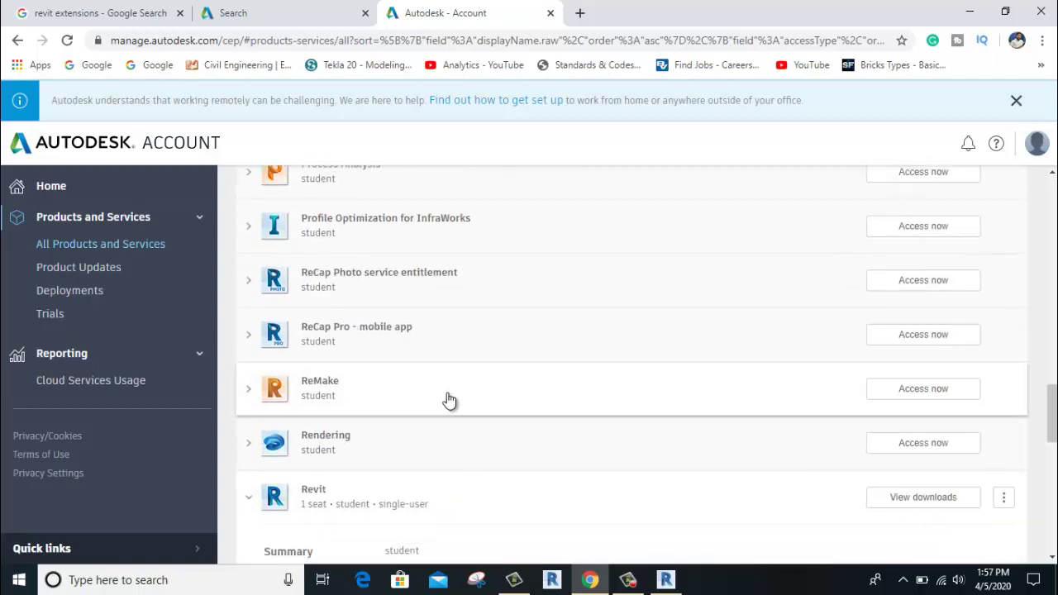
{"action": "left_click", "coordinate": [907, 500]}
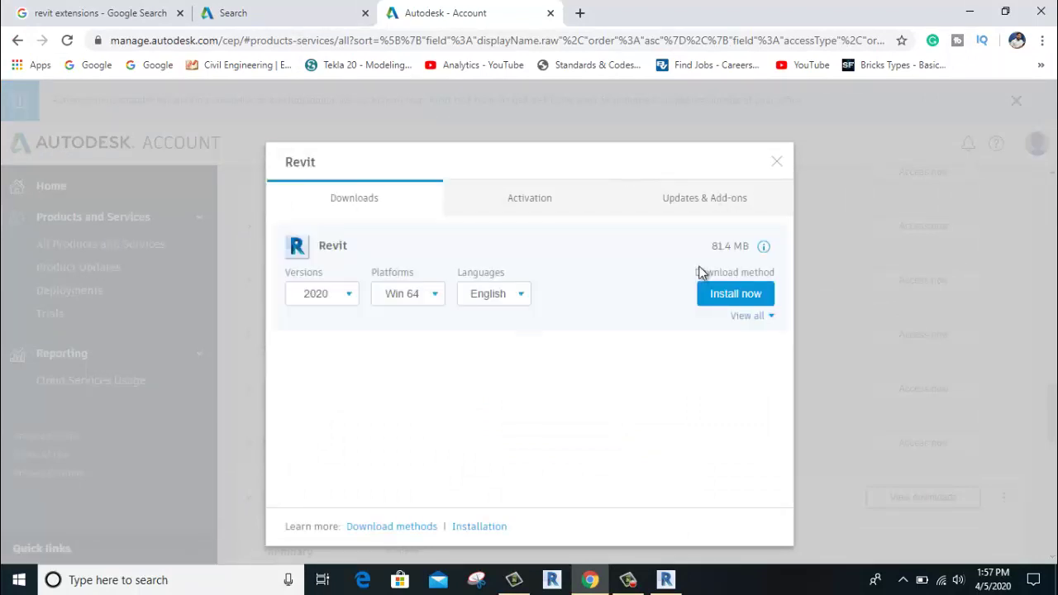
Show Revit's Updates & Add-ons filtered to version 2018.
{"action": "left_click", "coordinate": [702, 202]}
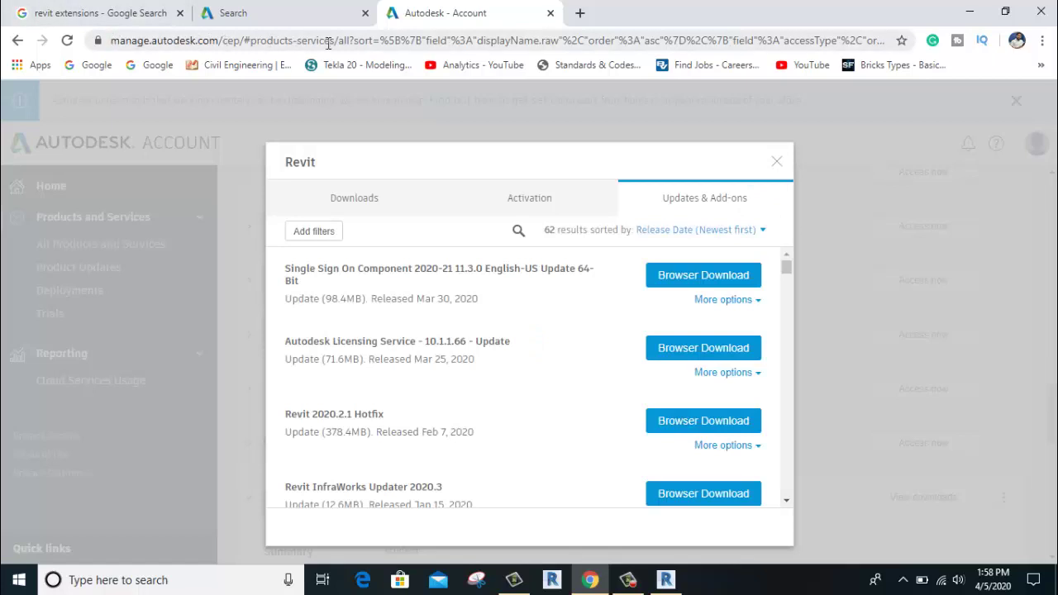
{"action": "left_click", "coordinate": [308, 234]}
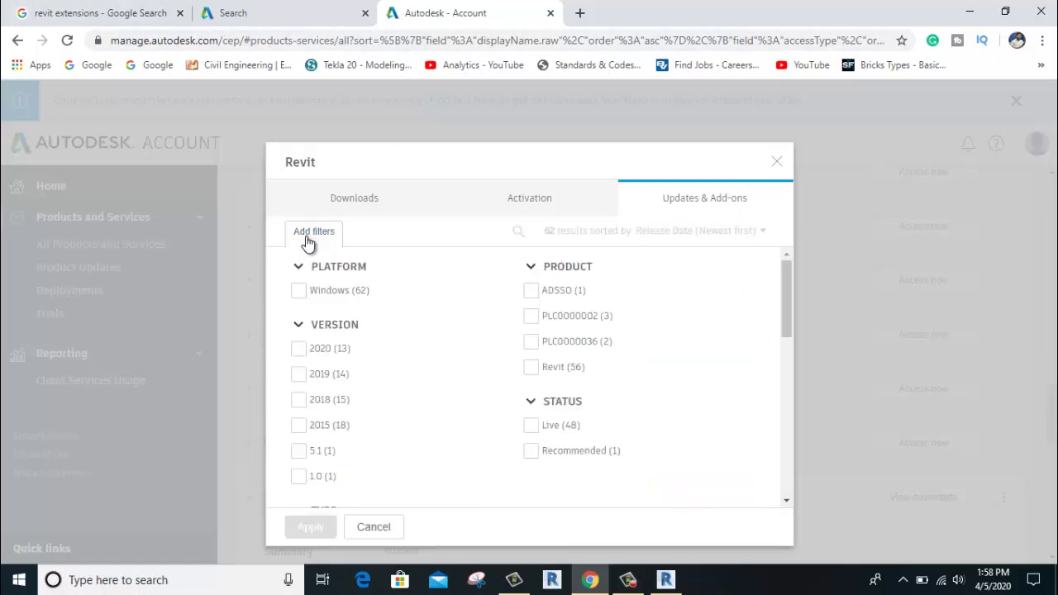
{"action": "left_click", "coordinate": [300, 403]}
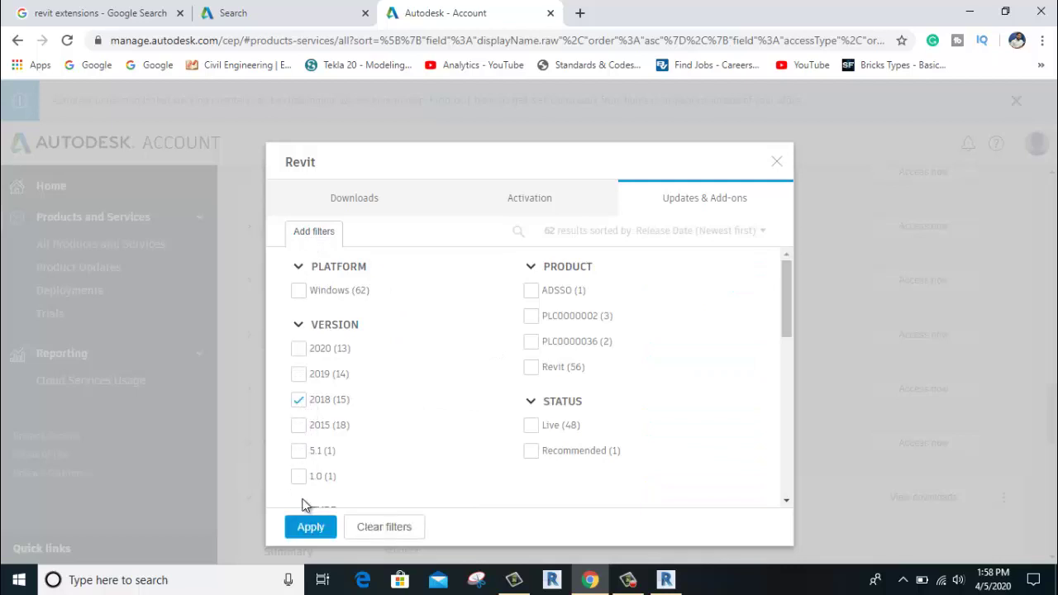
{"action": "left_click", "coordinate": [310, 528]}
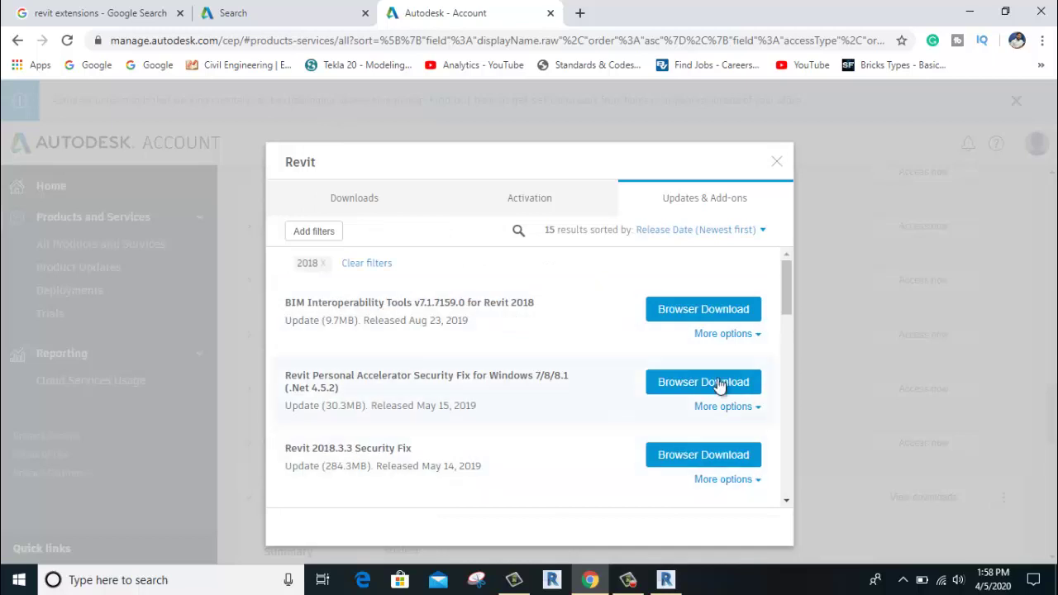
Scroll to the Revit Extensions for Autodesk Revit 2018 add-on, then close the downloads and return to Revit.
{"action": "left_click_drag", "start_coordinate": [789, 289], "coordinate": [783, 473]}
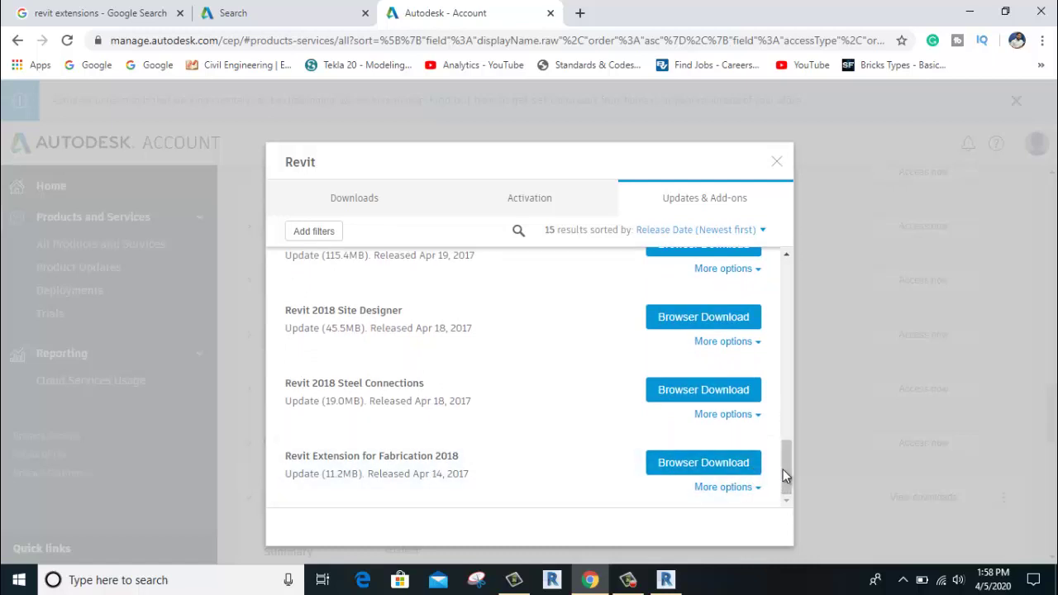
{"action": "left_click_drag", "start_coordinate": [789, 473], "coordinate": [790, 460]}
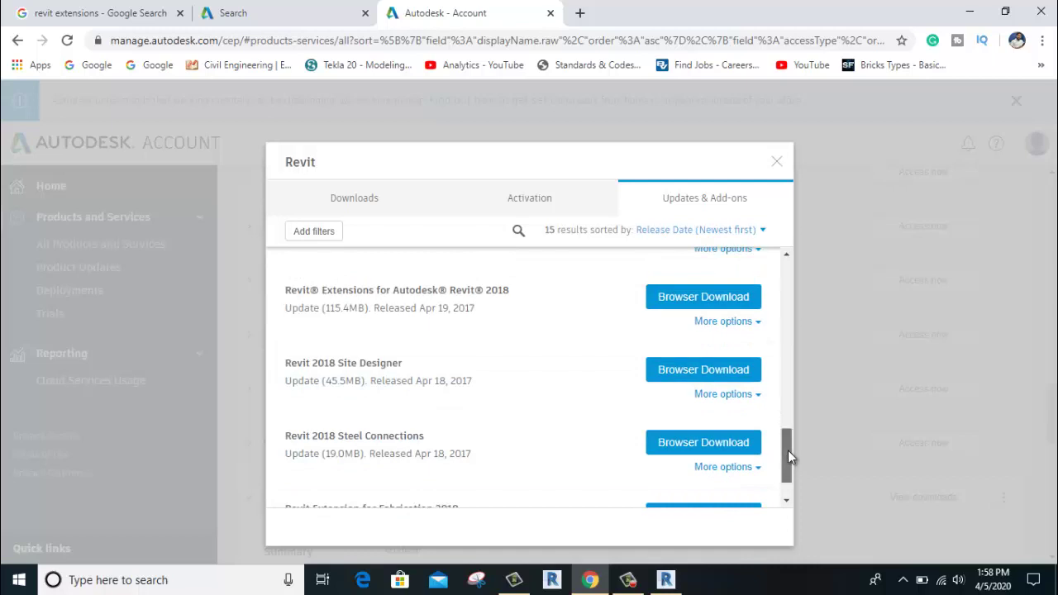
{"action": "left_click_drag", "start_coordinate": [787, 451], "coordinate": [791, 441]}
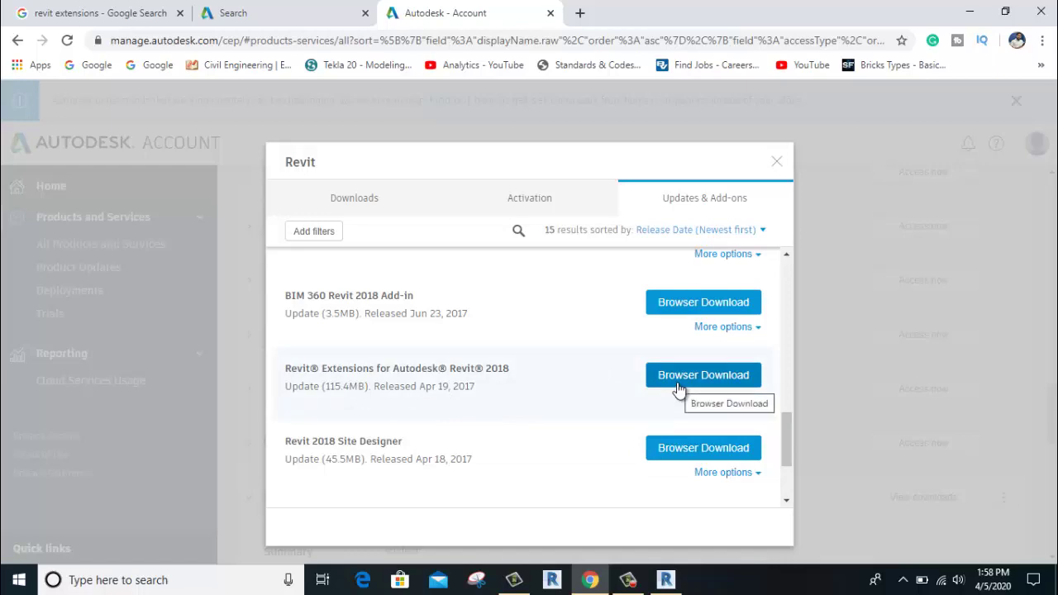
{"action": "left_click", "coordinate": [776, 162]}
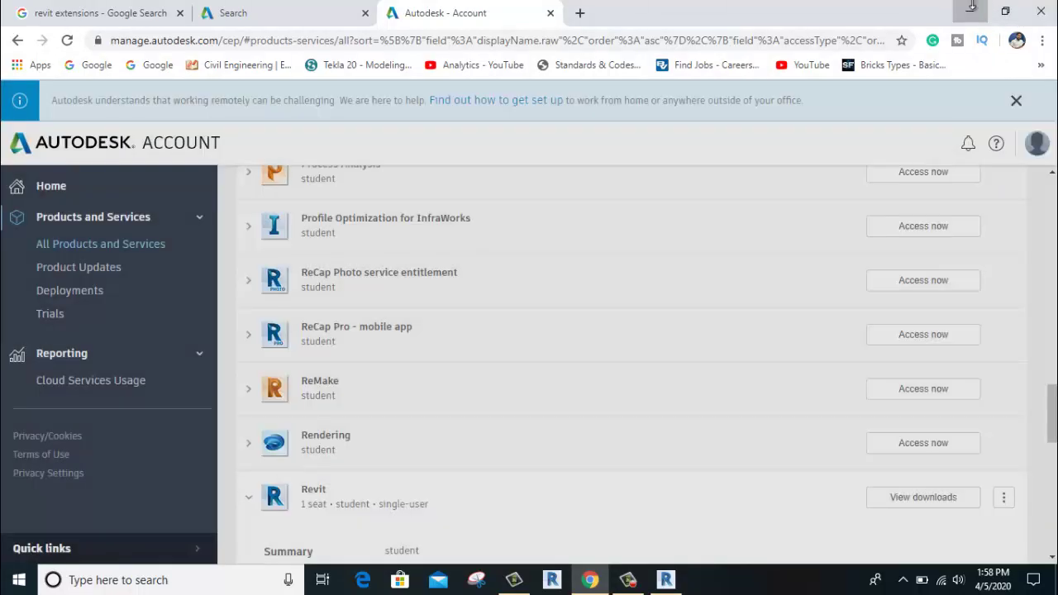
{"action": "left_click", "coordinate": [970, 11]}
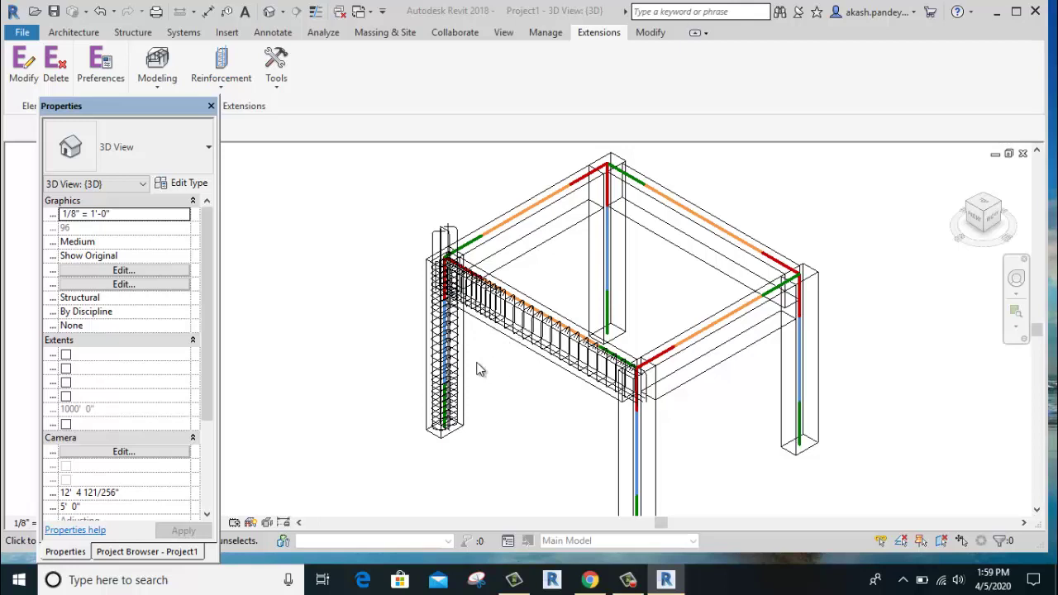
{"action": "left_click", "coordinate": [628, 580]}
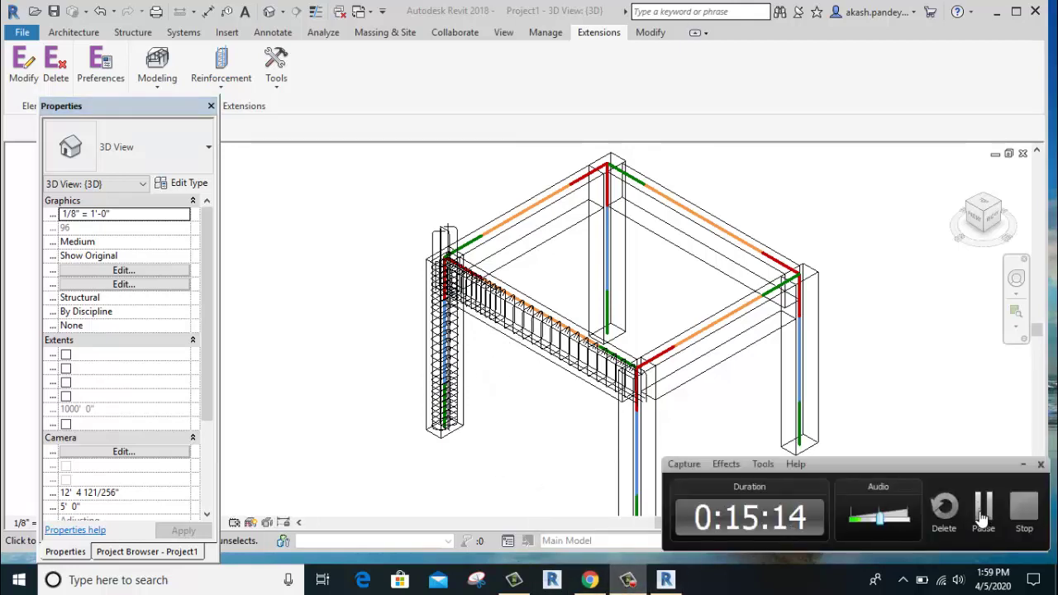